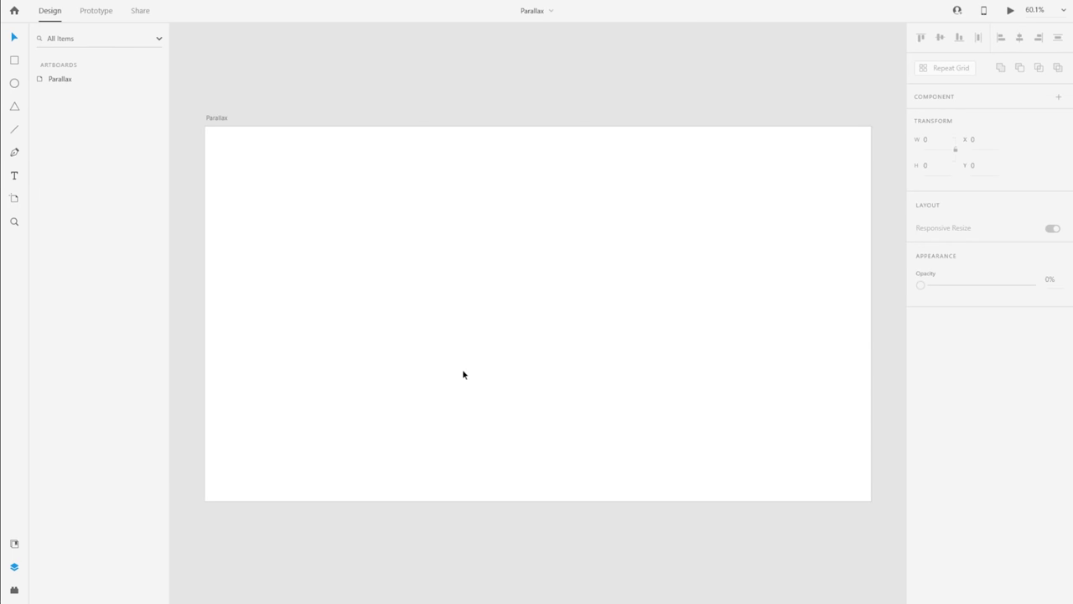
Import the background image from the Parallax Animation folder inside YouTube Channel into the Parallax artboard
{"action": "left_click", "coordinate": [219, 121]}
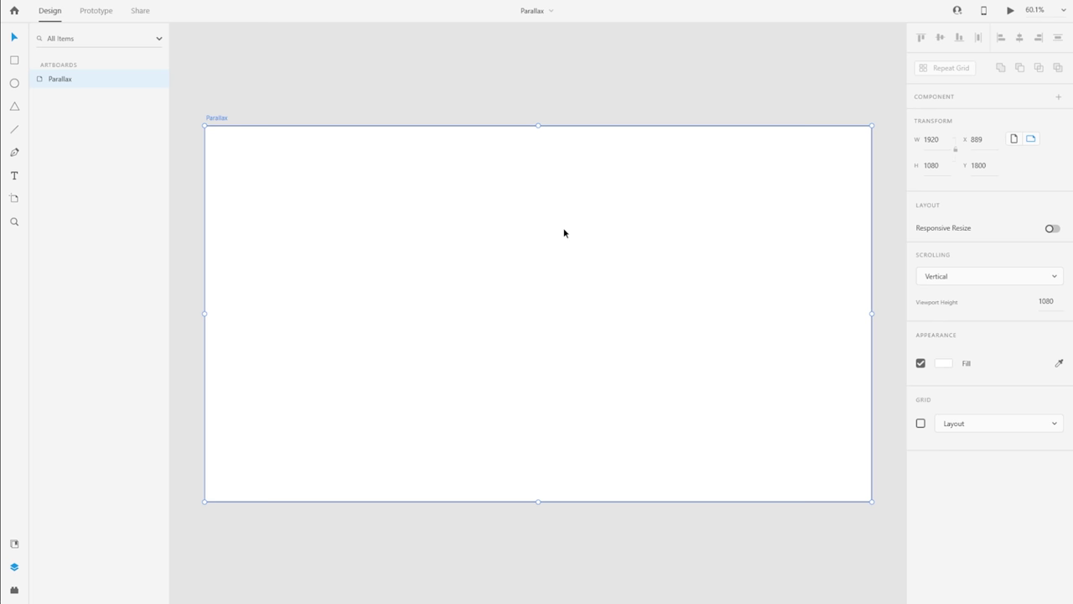
{"action": "left_click", "coordinate": [329, 96]}
{"action": "left_click", "coordinate": [14, 10]}
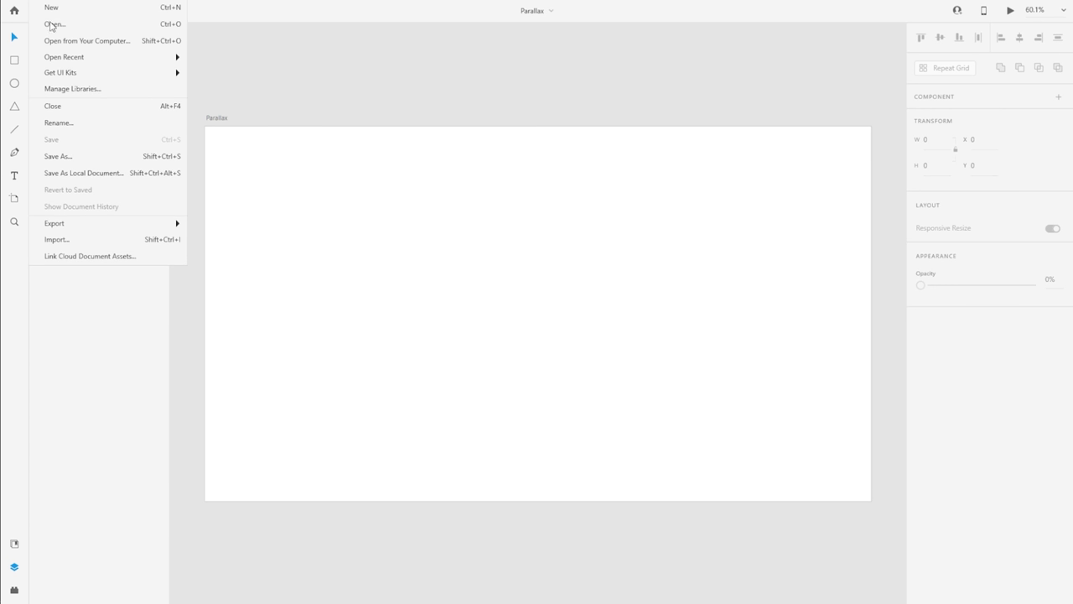
{"action": "left_click", "coordinate": [126, 240]}
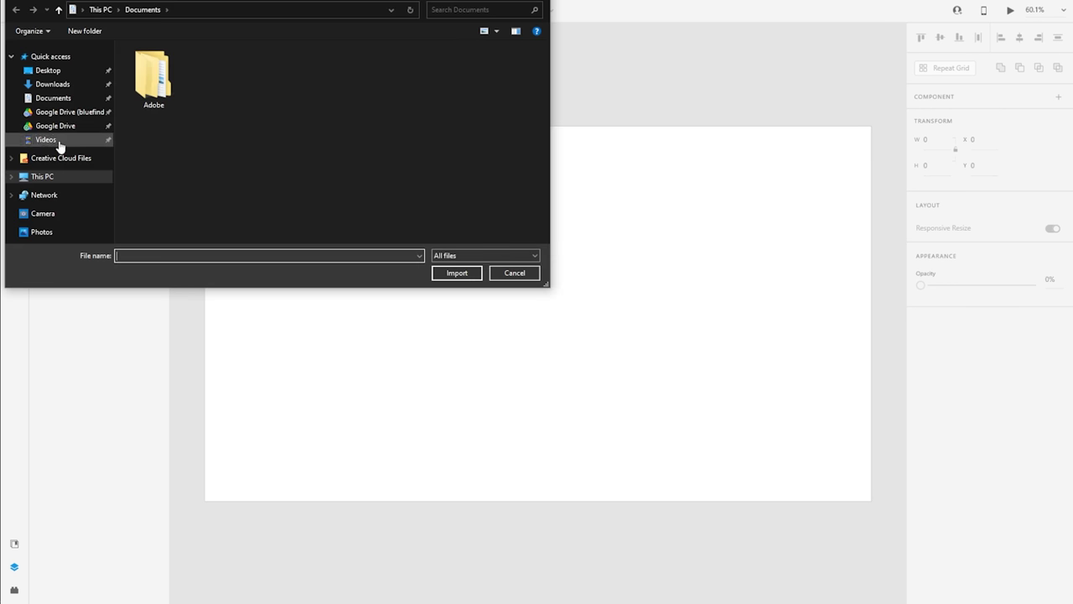
{"action": "left_click", "coordinate": [68, 111]}
{"action": "double_click", "coordinate": [190, 169]}
{"action": "scroll", "coordinate": [191, 202], "scroll_direction": "down", "scroll_amount": 5}
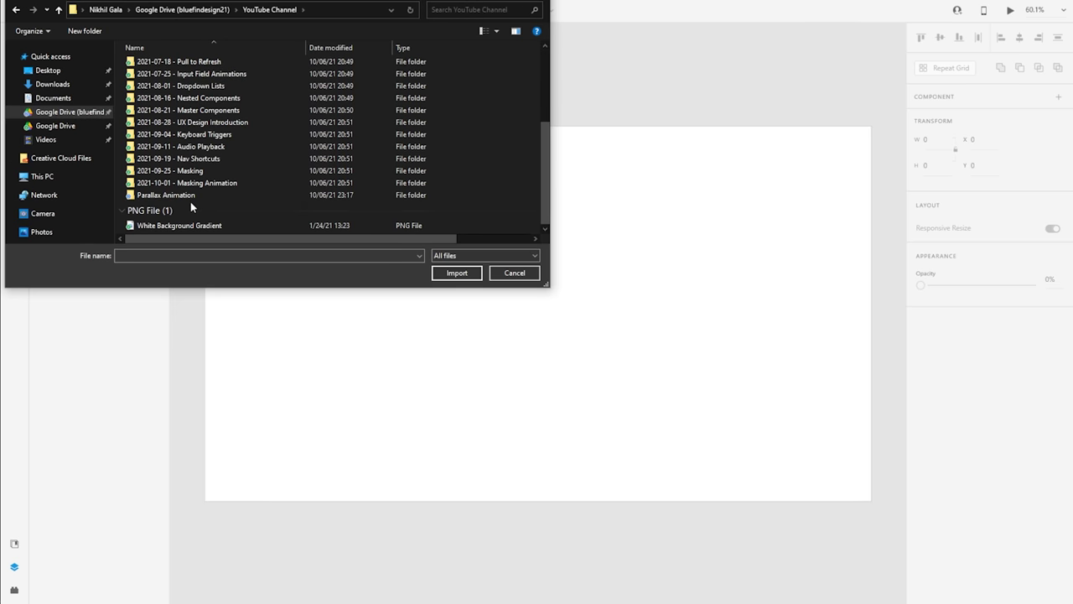
{"action": "double_click", "coordinate": [190, 199]}
{"action": "double_click", "coordinate": [153, 87]}
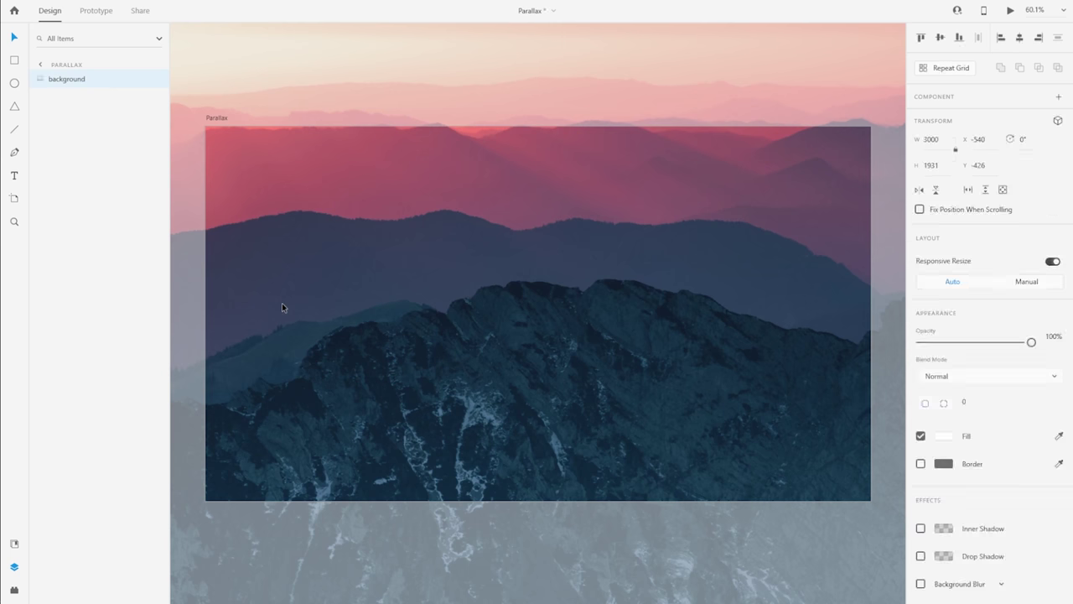
Move the background image so its top-left corner snaps to the artboard's top-left corner at X 0, Y 0
{"action": "scroll", "coordinate": [409, 319], "scroll_direction": "down", "scroll_amount": 3}
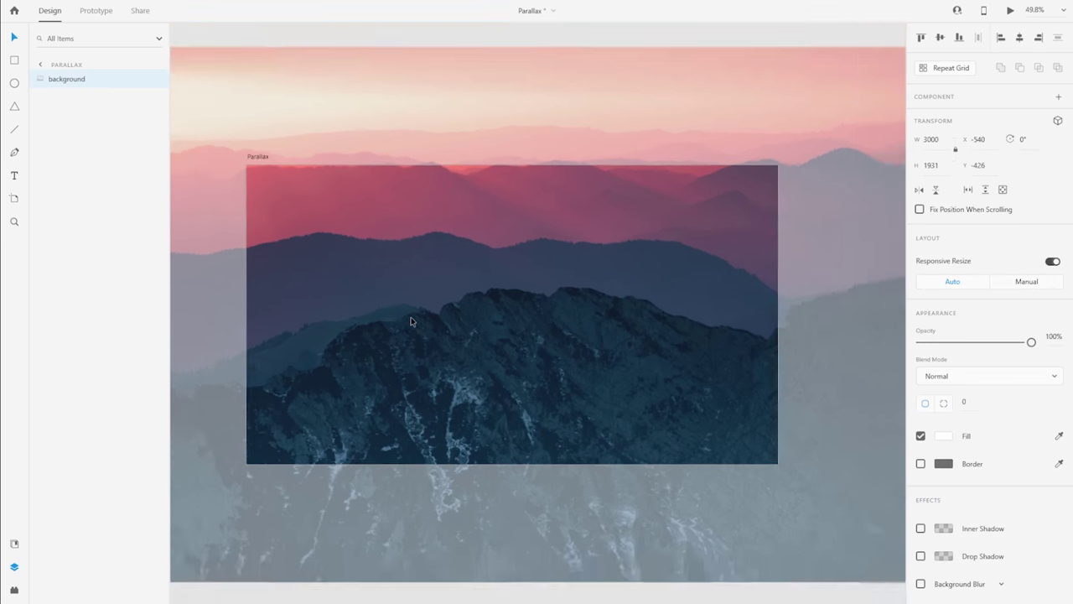
{"action": "left_click", "coordinate": [411, 321]}
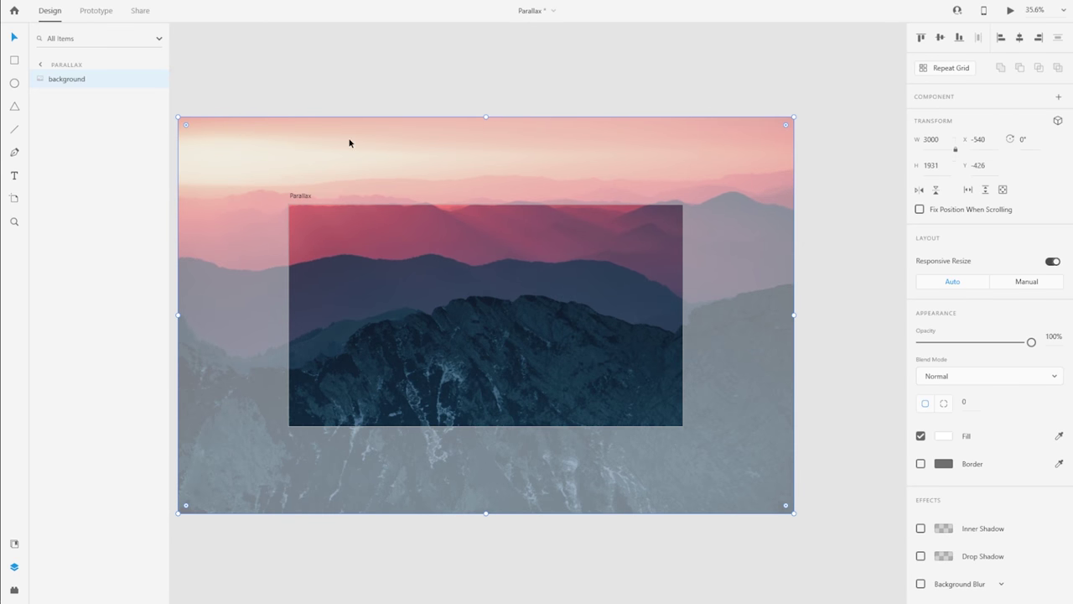
{"action": "key", "text": "Delete"}
{"action": "left_click", "coordinate": [14, 10]}
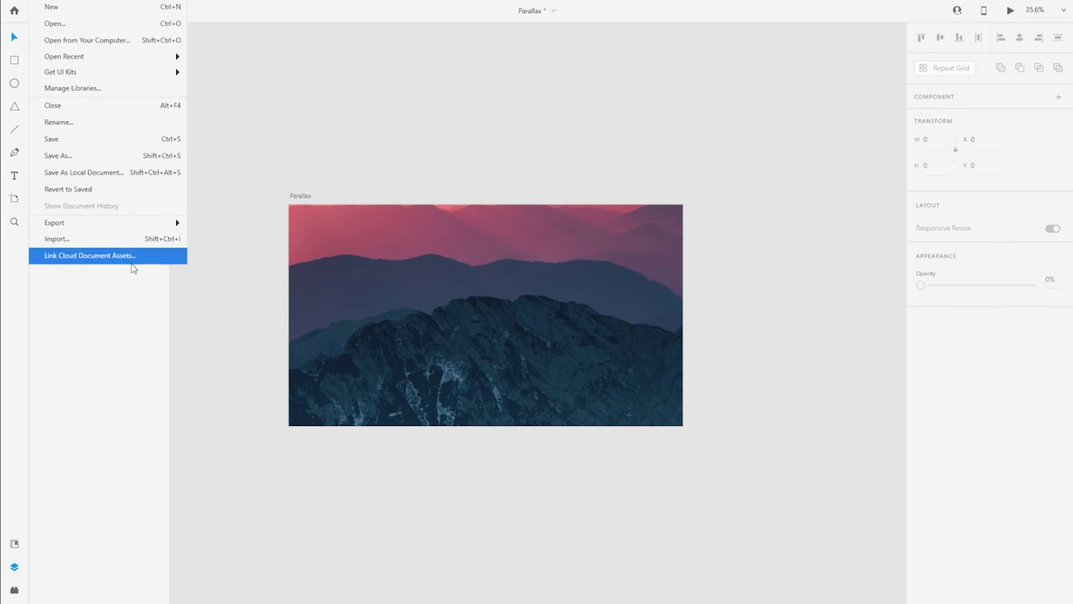
{"action": "left_click", "coordinate": [433, 257]}
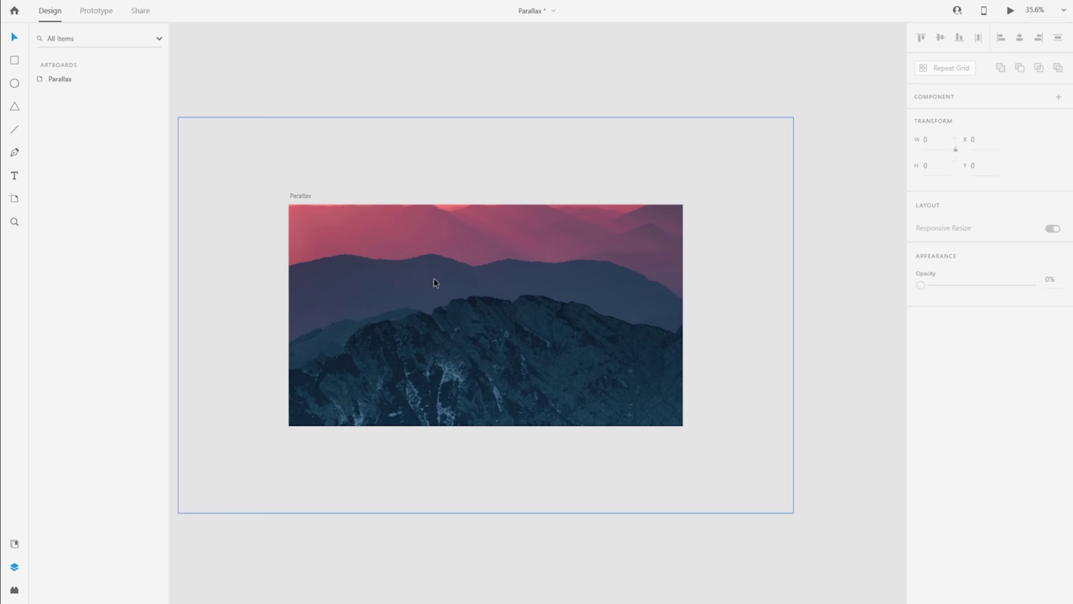
{"action": "left_click_drag", "start_coordinate": [395, 249], "coordinate": [503, 338]}
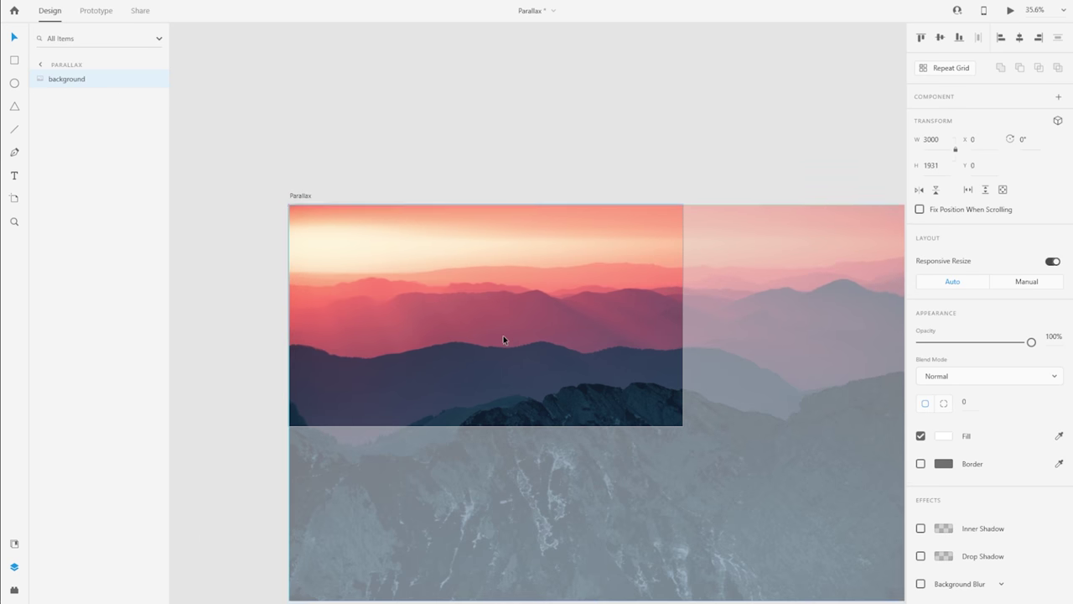
{"action": "scroll", "coordinate": [541, 210], "scroll_direction": "down", "scroll_amount": 3}
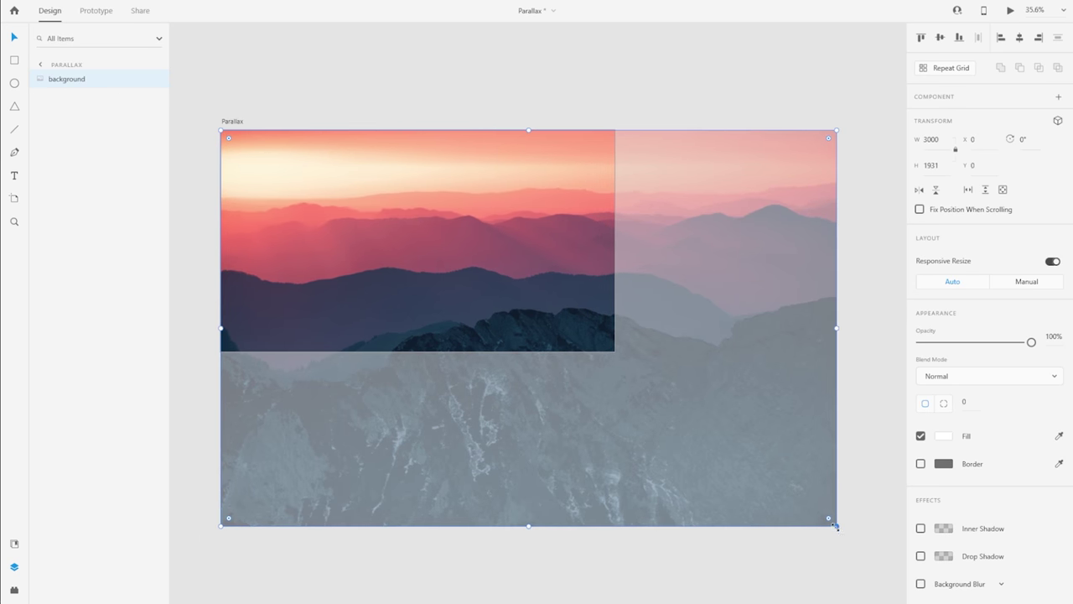
Scale the background image down to about 2122 × 1366 and center it so it overhangs the artboard on all sides
{"action": "left_click_drag", "start_coordinate": [833, 518], "coordinate": [616, 417]}
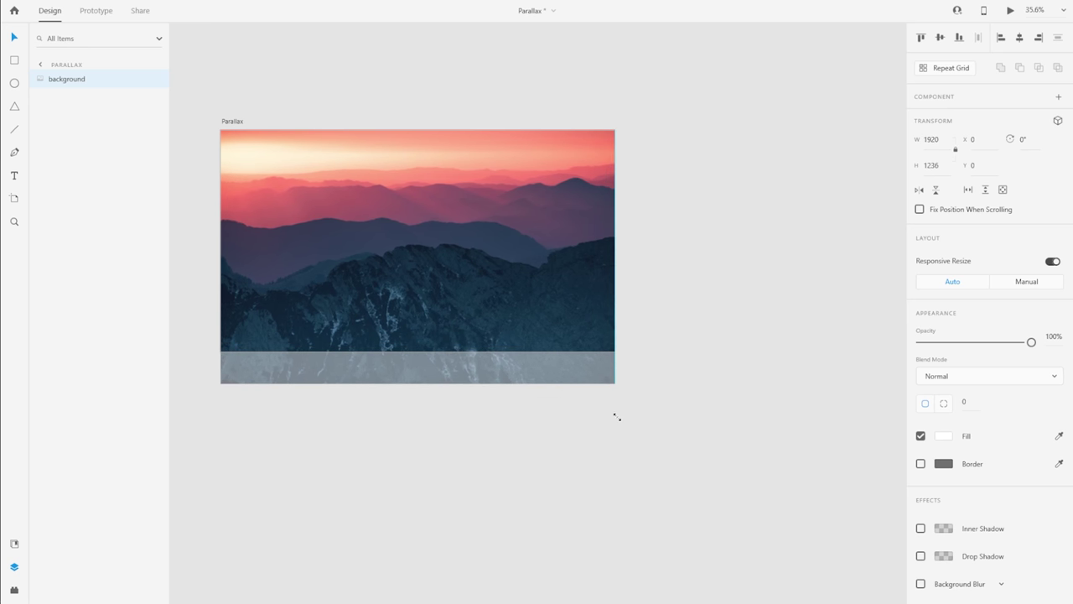
{"action": "left_click_drag", "start_coordinate": [617, 420], "coordinate": [617, 420]}
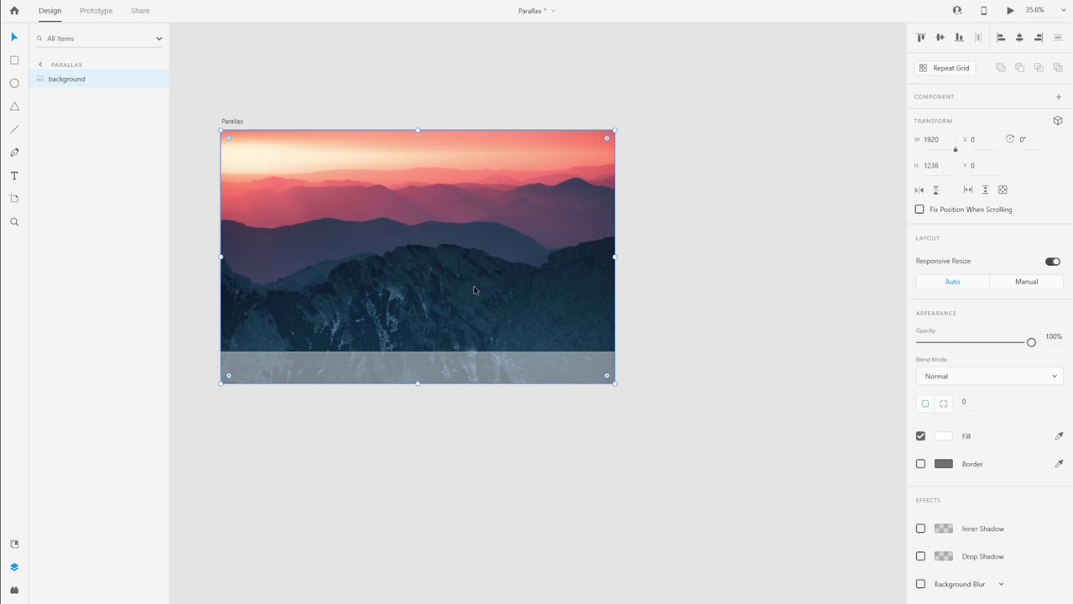
{"action": "left_click_drag", "start_coordinate": [615, 384], "coordinate": [635, 394]}
{"action": "left_click_drag", "start_coordinate": [419, 278], "coordinate": [419, 262]}
{"action": "left_click", "coordinate": [238, 120]}
{"action": "key", "text": "ctrl+3"}
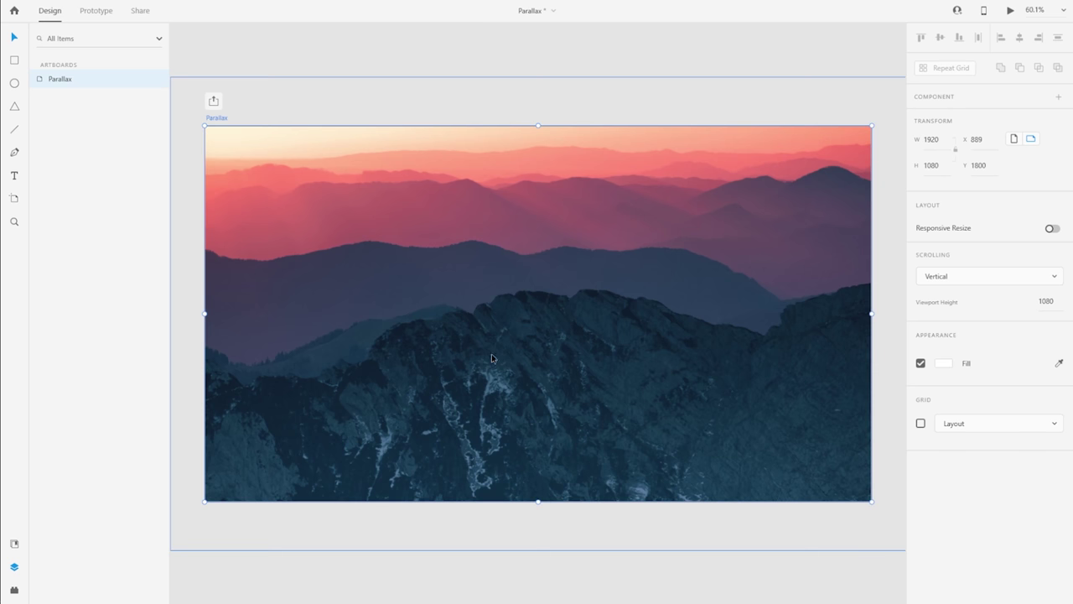
{"action": "scroll", "coordinate": [506, 317], "scroll_direction": "down", "scroll_amount": 2}
{"action": "left_click", "coordinate": [507, 405]}
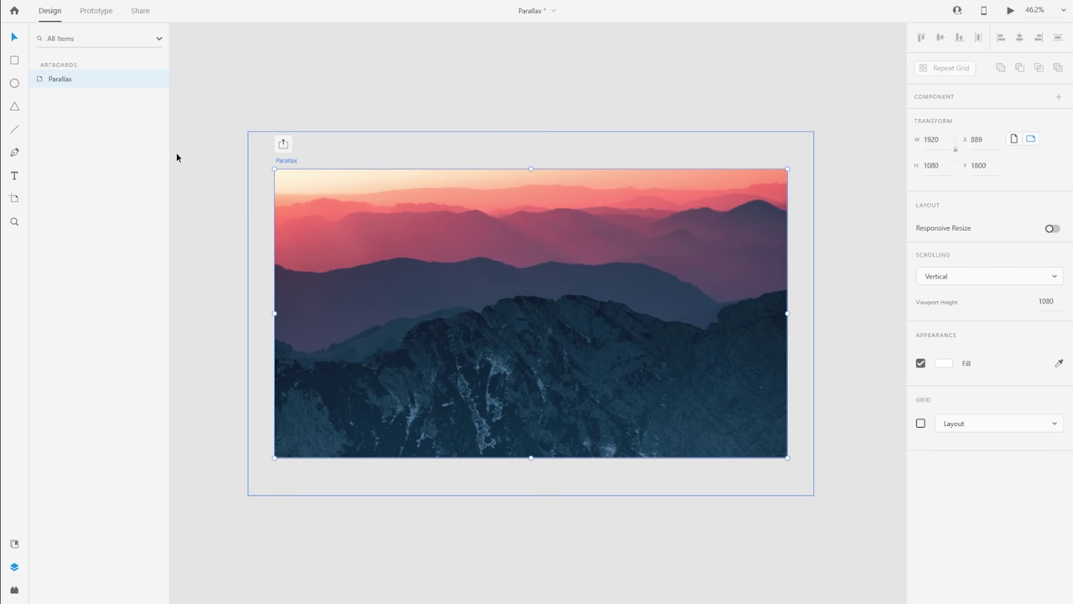
Duplicate the background image in place and select the upper copy in the layer list
{"action": "left_click", "coordinate": [500, 304]}
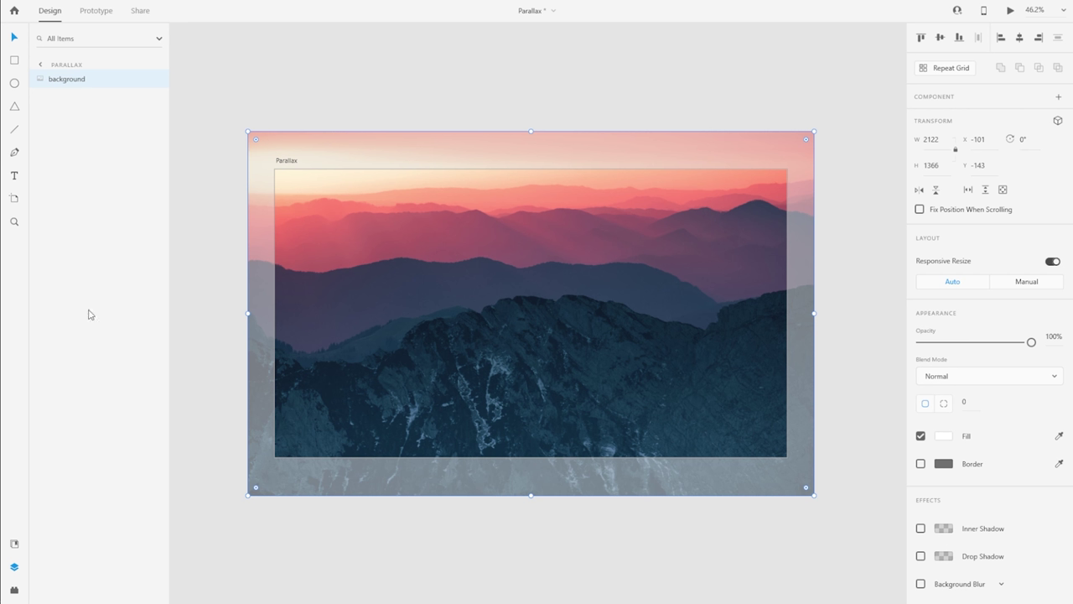
{"action": "key", "text": "ctrl+d"}
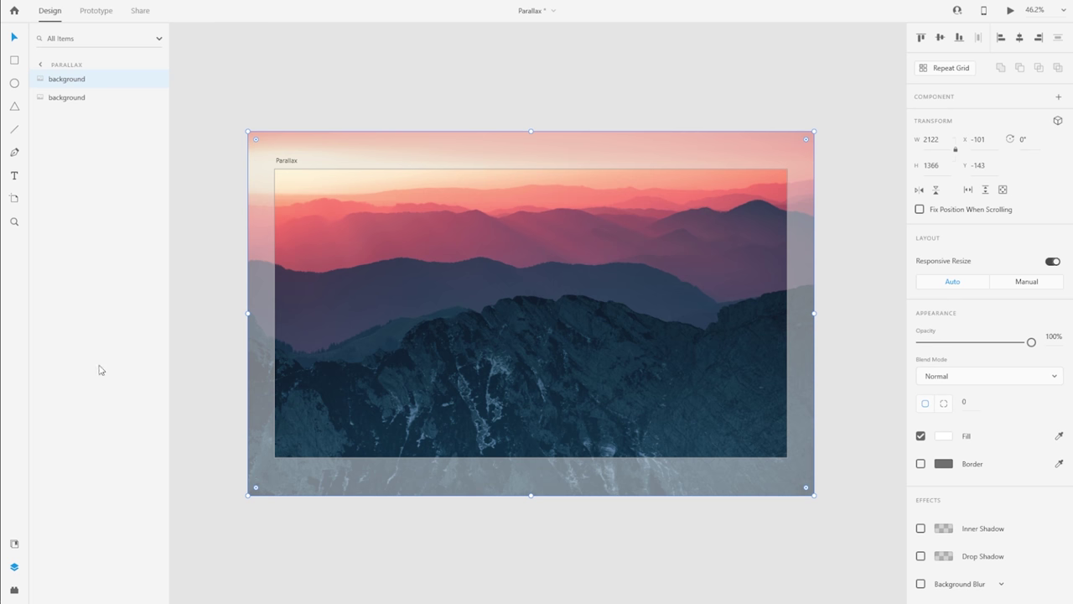
{"action": "left_click", "coordinate": [73, 87]}
{"action": "left_click", "coordinate": [77, 98]}
{"action": "left_click", "coordinate": [74, 80]}
Trace the foreground mountain's ridge with the Pen tool from the image's left edge through the valley and up the first steep slope
{"action": "left_click", "coordinate": [15, 155]}
{"action": "scroll", "coordinate": [319, 340], "scroll_direction": "down", "scroll_amount": 1}
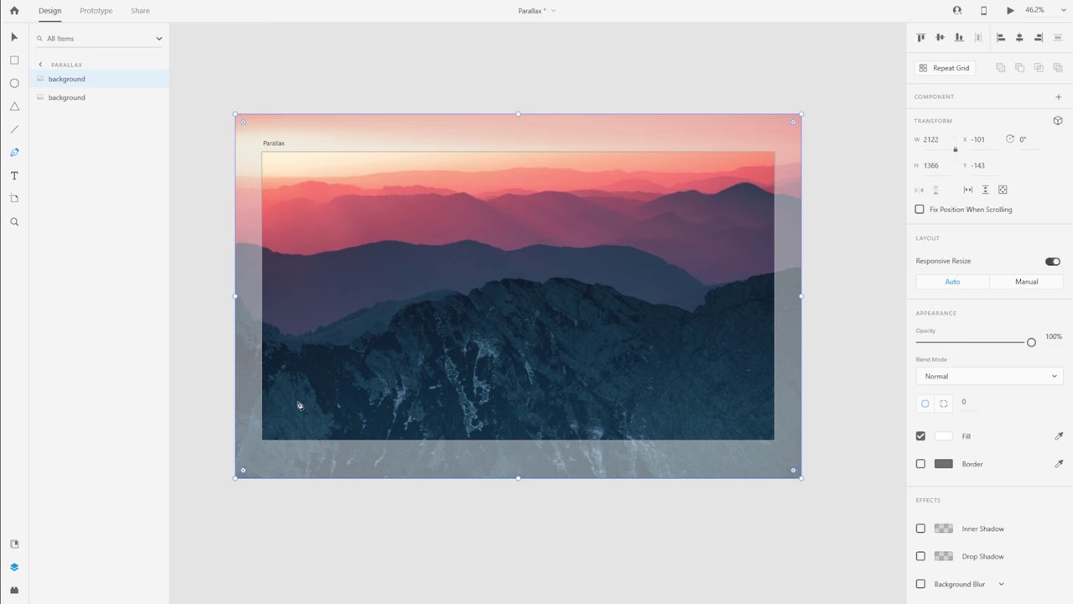
{"action": "scroll", "coordinate": [235, 339], "scroll_direction": "up", "scroll_amount": 10}
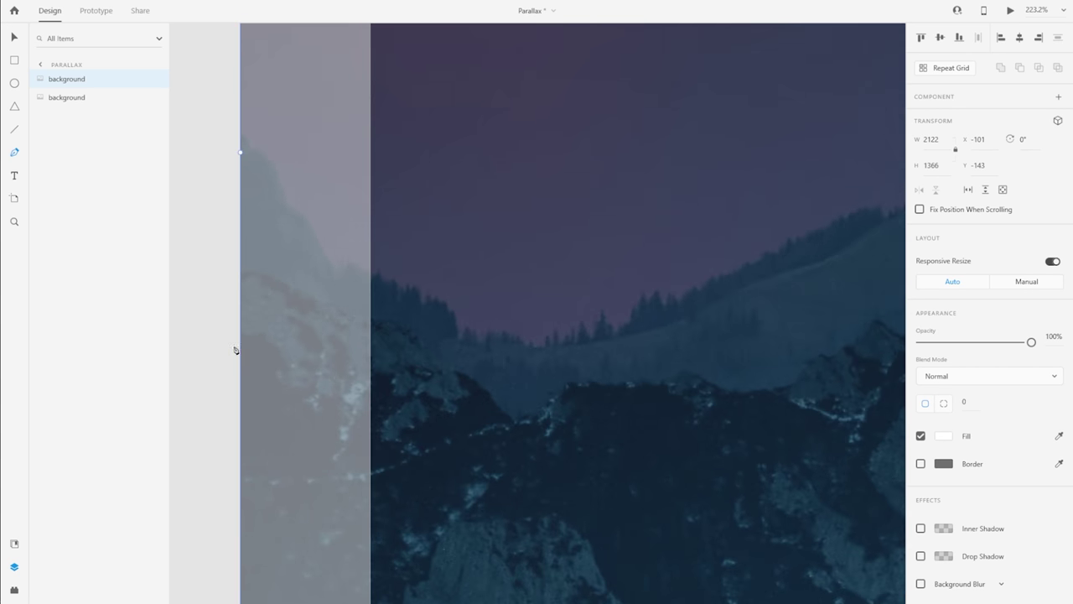
{"action": "left_click", "coordinate": [227, 272]}
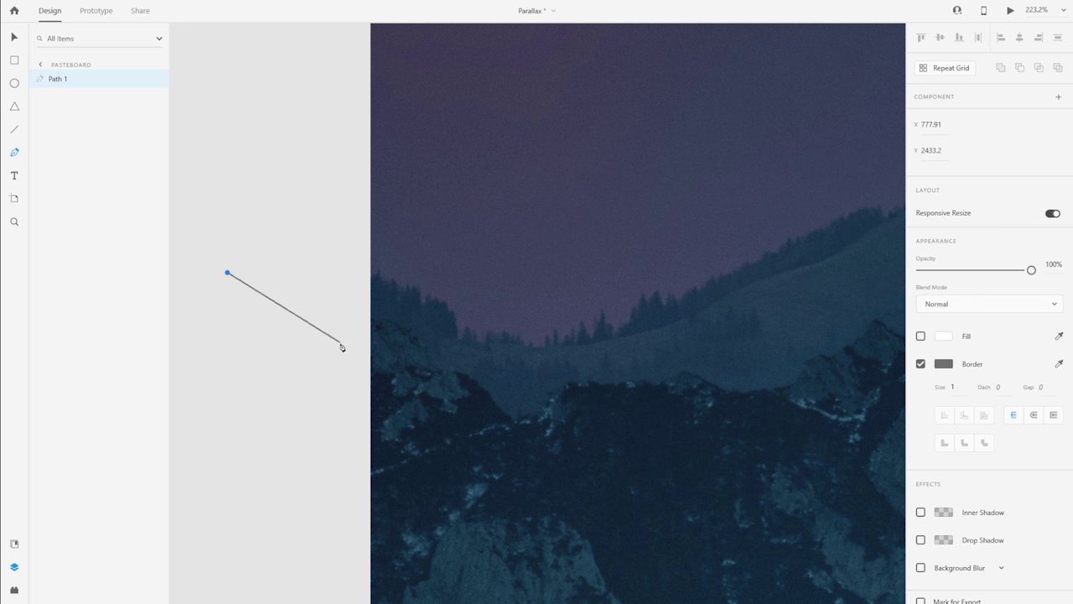
{"action": "left_click", "coordinate": [378, 322]}
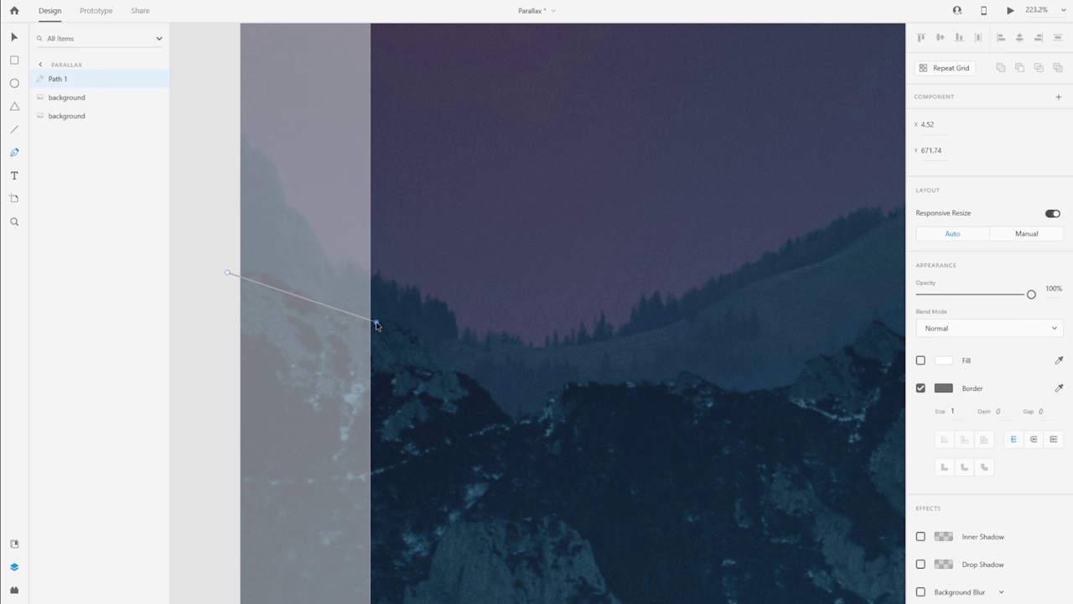
{"action": "left_click", "coordinate": [390, 319]}
{"action": "left_click", "coordinate": [440, 371]}
{"action": "left_click", "coordinate": [511, 420]}
{"action": "left_click", "coordinate": [659, 378]}
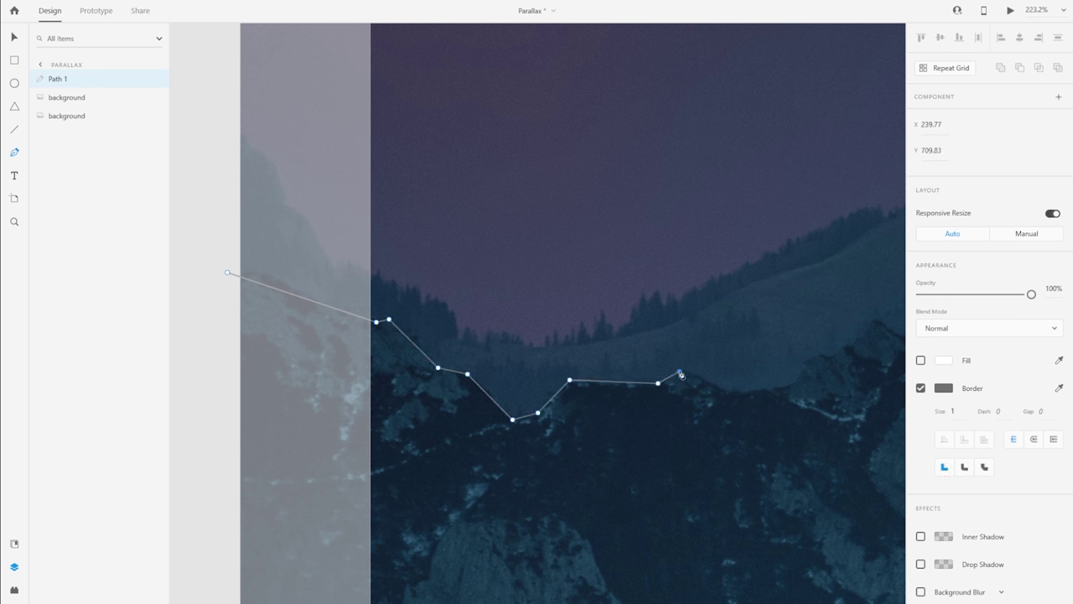
{"action": "left_click", "coordinate": [680, 369]}
{"action": "left_click", "coordinate": [797, 381]}
{"action": "scroll", "coordinate": [834, 354], "scroll_direction": "right", "scroll_amount": 5}
{"action": "left_click", "coordinate": [438, 316]}
{"action": "left_click", "coordinate": [567, 293]}
{"action": "left_click_drag", "start_coordinate": [689, 161], "coordinate": [796, 114]}
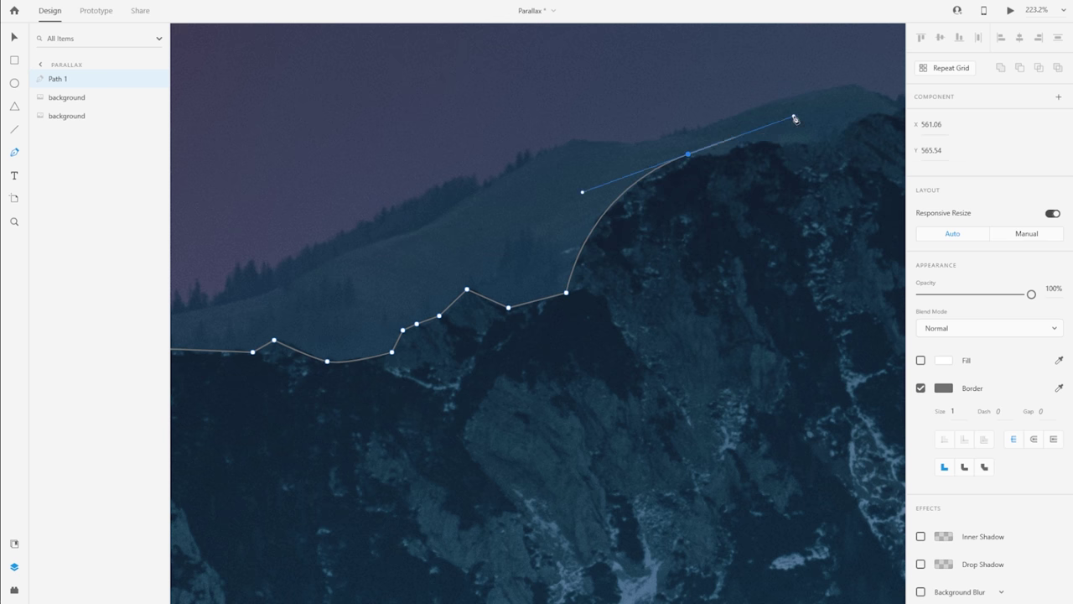
Extend the pen path up the foreground mountain's left shoulder to the start of its summit, using straight corner points
{"action": "scroll", "coordinate": [674, 132], "scroll_direction": "right", "scroll_amount": 5}
{"action": "scroll", "coordinate": [673, 131], "scroll_direction": "up", "scroll_amount": 1}
{"action": "left_click", "coordinate": [392, 214]}
{"action": "mouse_move", "coordinate": [457, 187]}
{"action": "left_mouse_down"}
{"action": "mouse_move", "coordinate": [499, 198]}
{"action": "mouse_move", "coordinate": [498, 163]}
{"action": "mouse_move", "coordinate": [489, 199]}
{"action": "mouse_move", "coordinate": [465, 180]}
{"action": "left_mouse_up"}
{"action": "key", "text": "ctrl+z"}
{"action": "left_click", "coordinate": [502, 188]}
{"action": "left_click", "coordinate": [545, 165]}
{"action": "left_click", "coordinate": [579, 156]}
{"action": "left_click", "coordinate": [618, 123]}
{"action": "left_click", "coordinate": [660, 120]}
{"action": "left_click", "coordinate": [696, 110]}
Continue the pen path across the foreground mountain's summit, following the notch between its two peaks
{"action": "scroll", "coordinate": [405, 271], "scroll_direction": "right", "scroll_amount": 5}
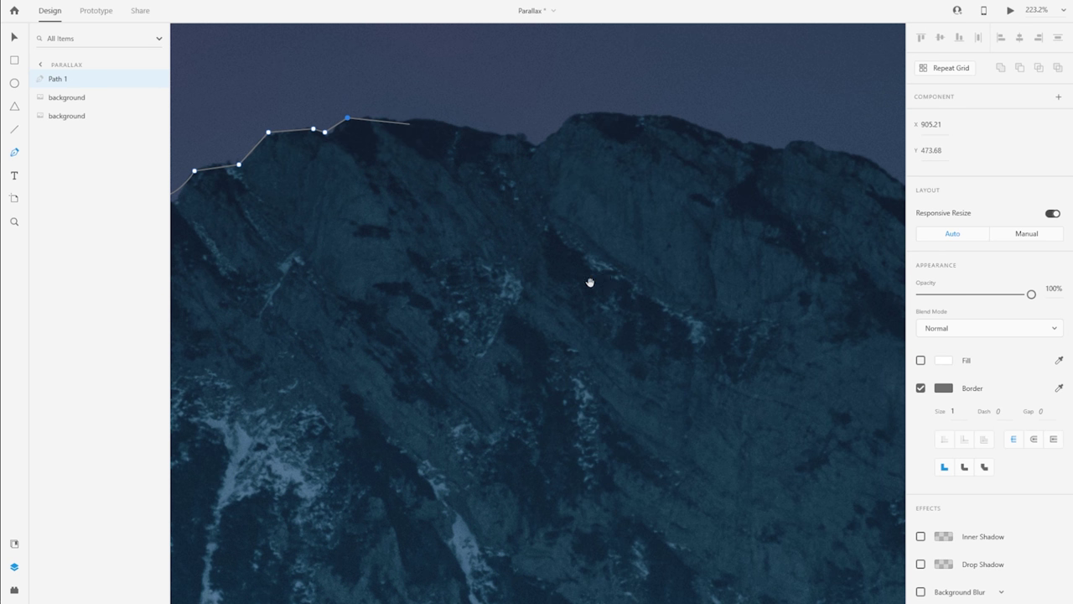
{"action": "scroll", "coordinate": [589, 187], "scroll_direction": "up", "scroll_amount": 2}
{"action": "left_click", "coordinate": [395, 214]}
{"action": "left_click", "coordinate": [414, 212]}
{"action": "left_click", "coordinate": [513, 226]}
{"action": "left_click", "coordinate": [528, 239]}
{"action": "left_click", "coordinate": [568, 207]}
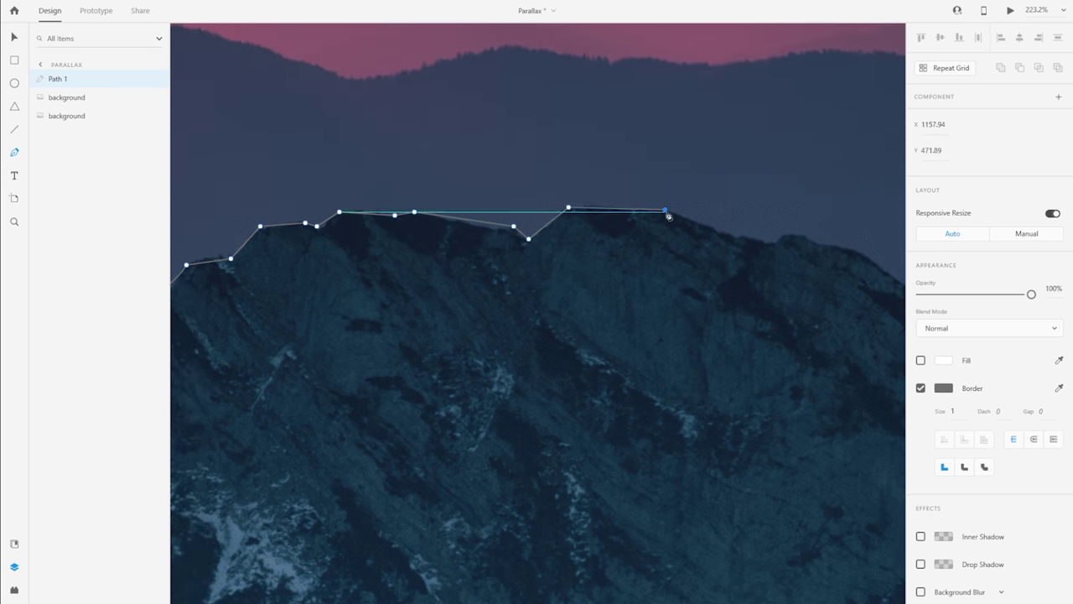
Trace the ridge down the right slope, through the dip and up to the image's right edge, ending with a curved point
{"action": "scroll", "coordinate": [666, 213], "scroll_direction": "right", "scroll_amount": 5}
{"action": "left_click", "coordinate": [355, 259]}
{"action": "left_click", "coordinate": [443, 305]}
{"action": "left_click", "coordinate": [628, 347]}
{"action": "scroll", "coordinate": [628, 347], "scroll_direction": "right", "scroll_amount": 5}
{"action": "left_click", "coordinate": [467, 266]}
{"action": "left_click", "coordinate": [598, 219]}
{"action": "left_click", "coordinate": [661, 196]}
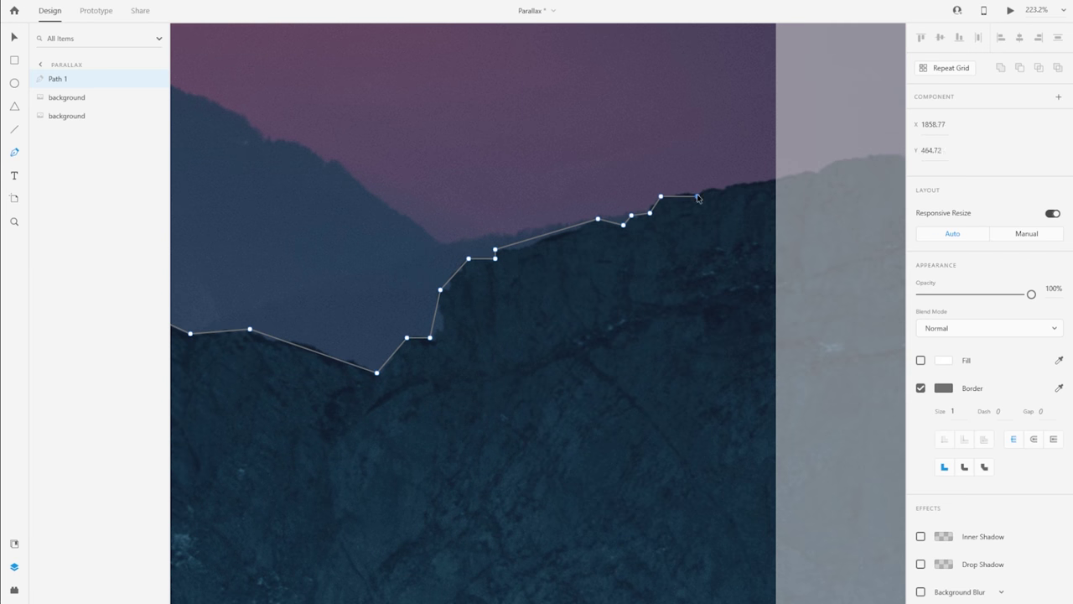
{"action": "left_click", "coordinate": [696, 197]}
{"action": "left_click", "coordinate": [773, 179]}
{"action": "scroll", "coordinate": [773, 178], "scroll_direction": "right", "scroll_amount": 5}
{"action": "scroll", "coordinate": [774, 179], "scroll_direction": "up", "scroll_amount": 1}
{"action": "left_click_drag", "start_coordinate": [654, 220], "coordinate": [654, 306]}
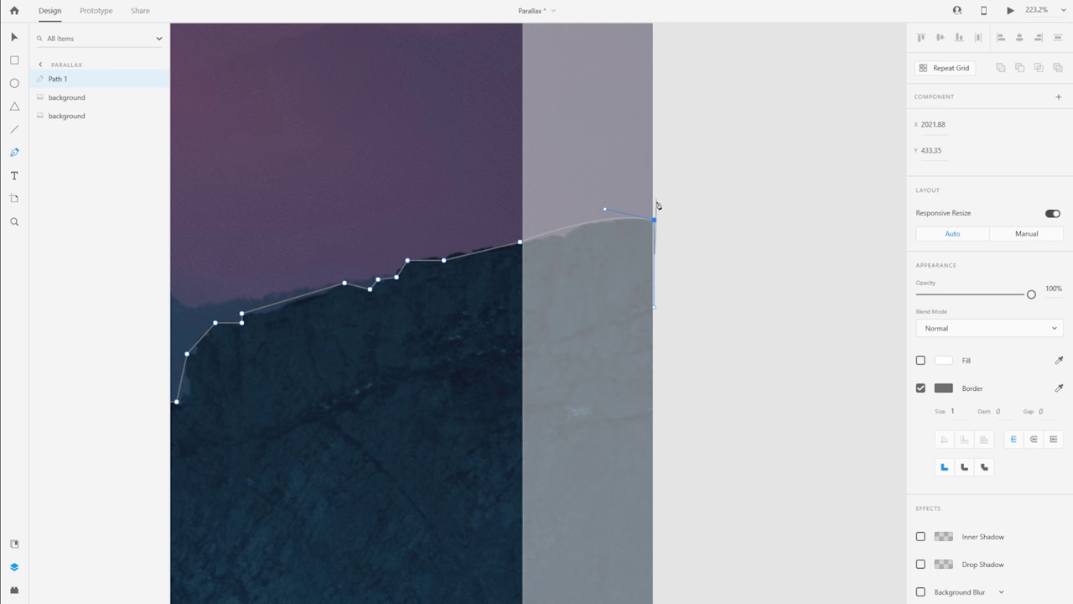
Close the path around the image's two bottom corners and move its starting anchor onto the image's left edge
{"action": "scroll", "coordinate": [663, 516], "scroll_direction": "down", "scroll_amount": 4}
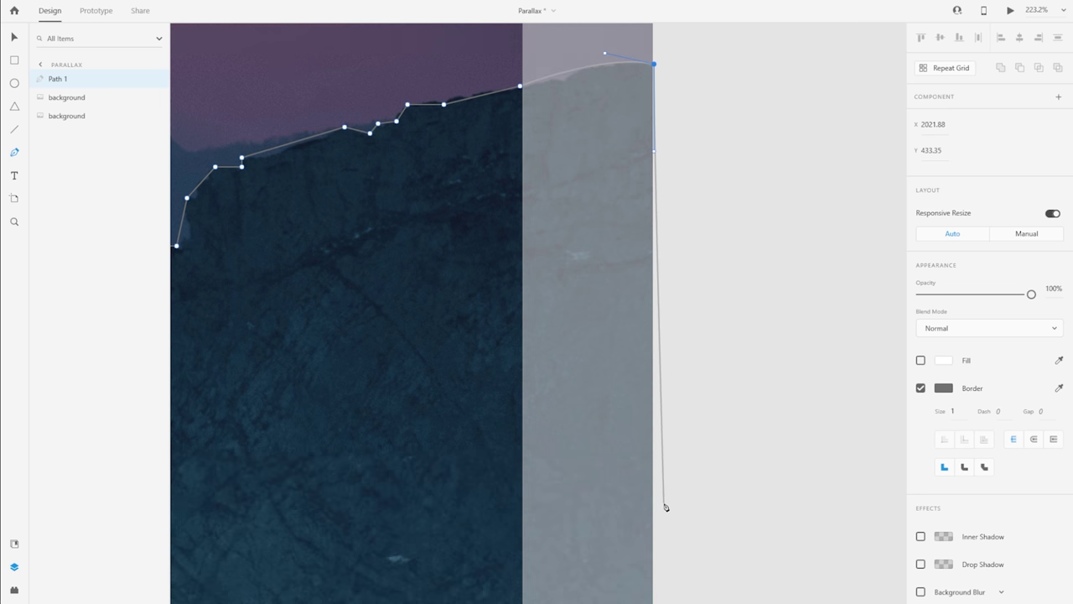
{"action": "scroll", "coordinate": [666, 507], "scroll_direction": "down", "scroll_amount": 8}
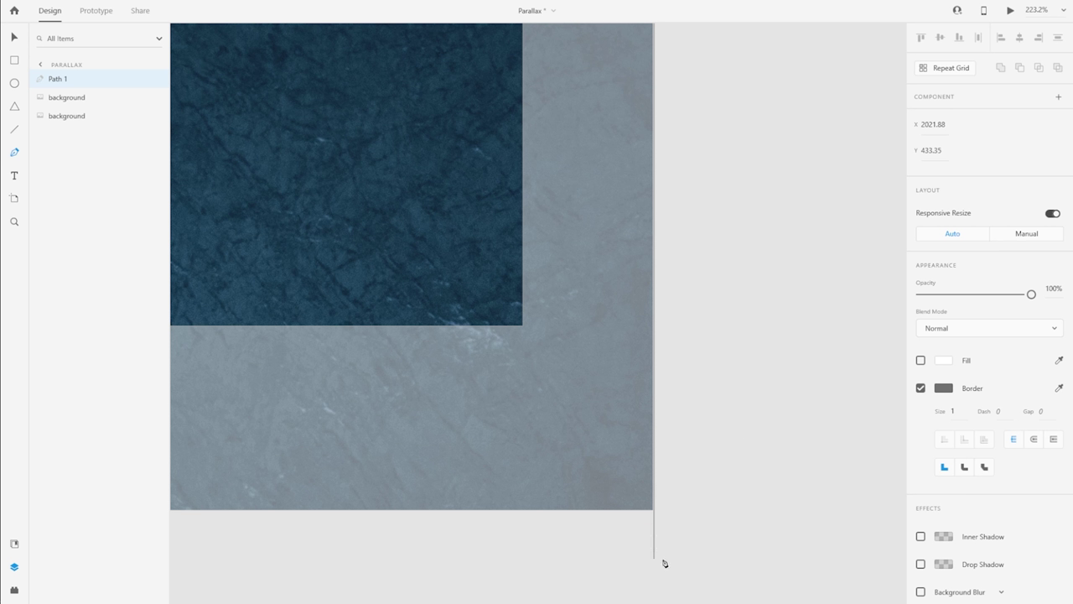
{"action": "left_click", "coordinate": [655, 512]}
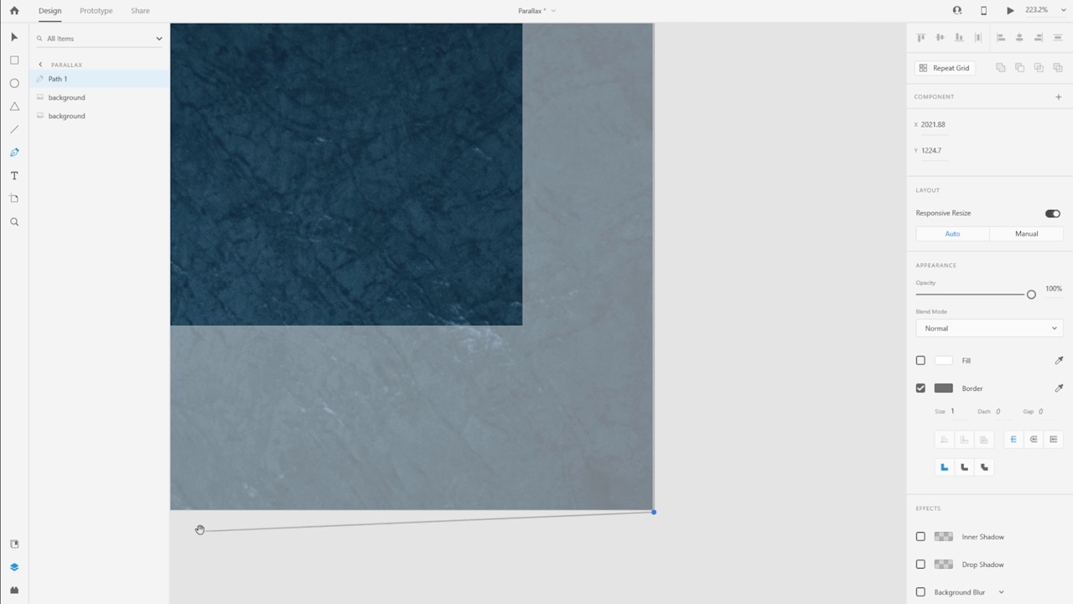
{"action": "left_click_drag", "start_coordinate": [196, 543], "coordinate": [669, 461]}
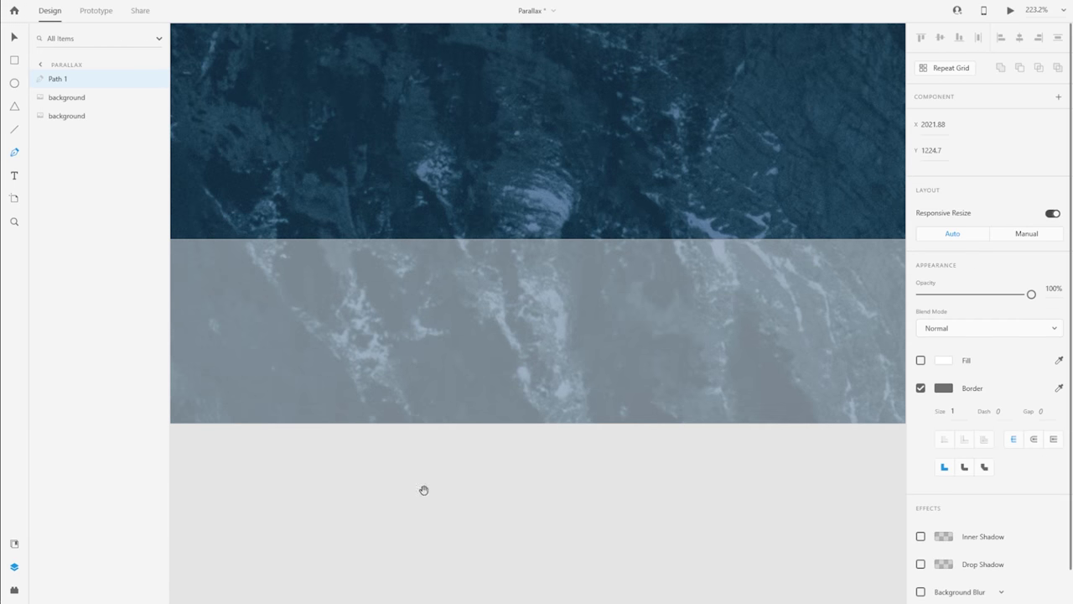
{"action": "left_click_drag", "start_coordinate": [278, 488], "coordinate": [467, 494]}
{"action": "mouse_move", "coordinate": [245, 478]}
{"action": "left_mouse_down"}
{"action": "mouse_move", "coordinate": [525, 487]}
{"action": "mouse_move", "coordinate": [570, 523]}
{"action": "mouse_move", "coordinate": [419, 506]}
{"action": "mouse_move", "coordinate": [400, 532]}
{"action": "left_mouse_up"}
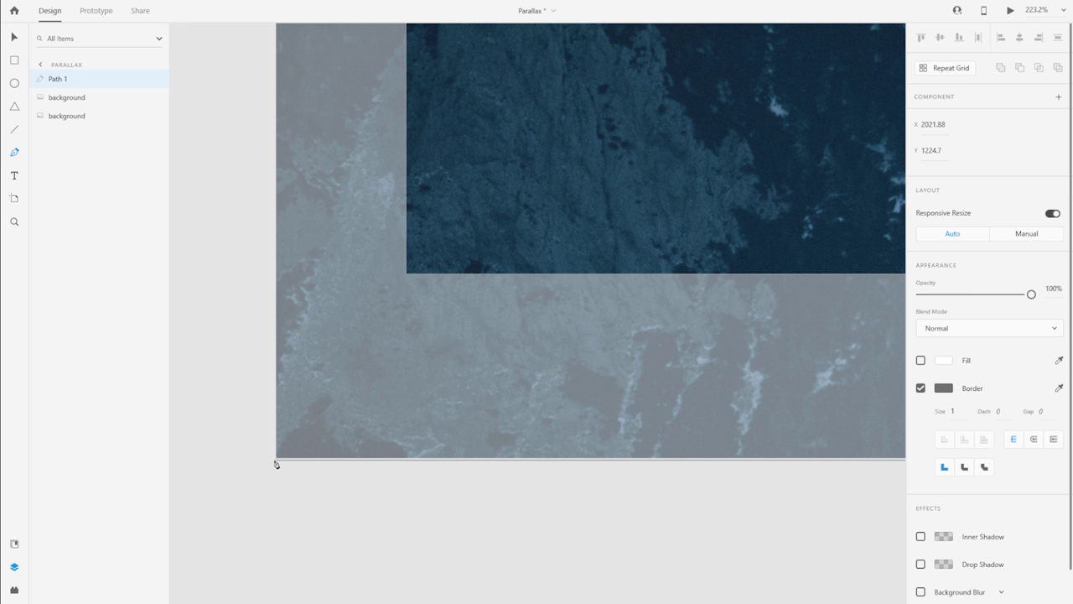
{"action": "left_click", "coordinate": [277, 460]}
{"action": "scroll", "coordinate": [284, 339], "scroll_direction": "up", "scroll_amount": 10}
{"action": "scroll", "coordinate": [285, 342], "scroll_direction": "up", "scroll_amount": 3}
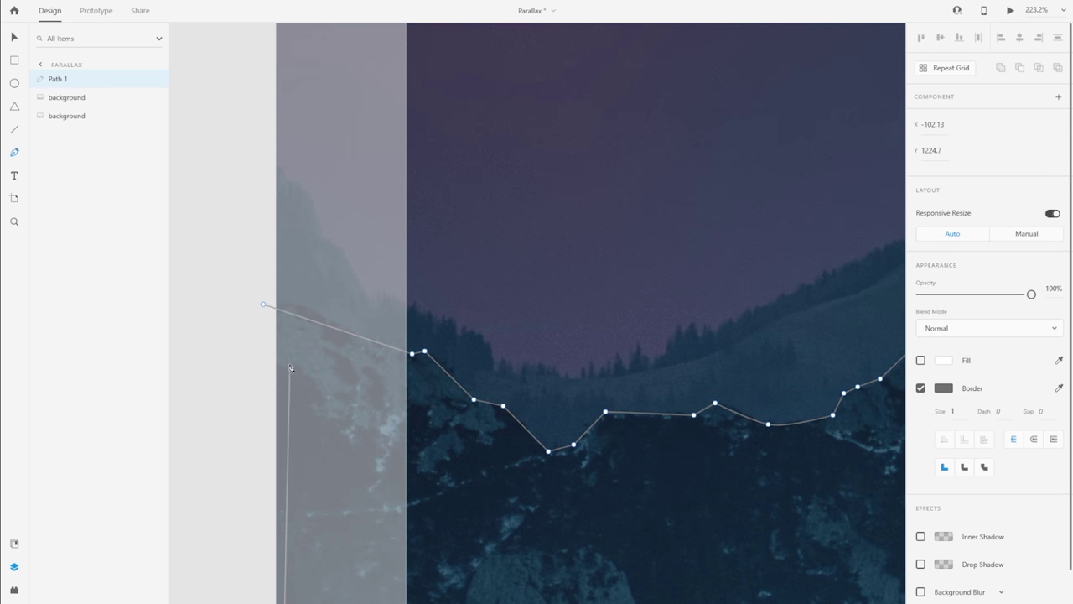
{"action": "left_click", "coordinate": [264, 304]}
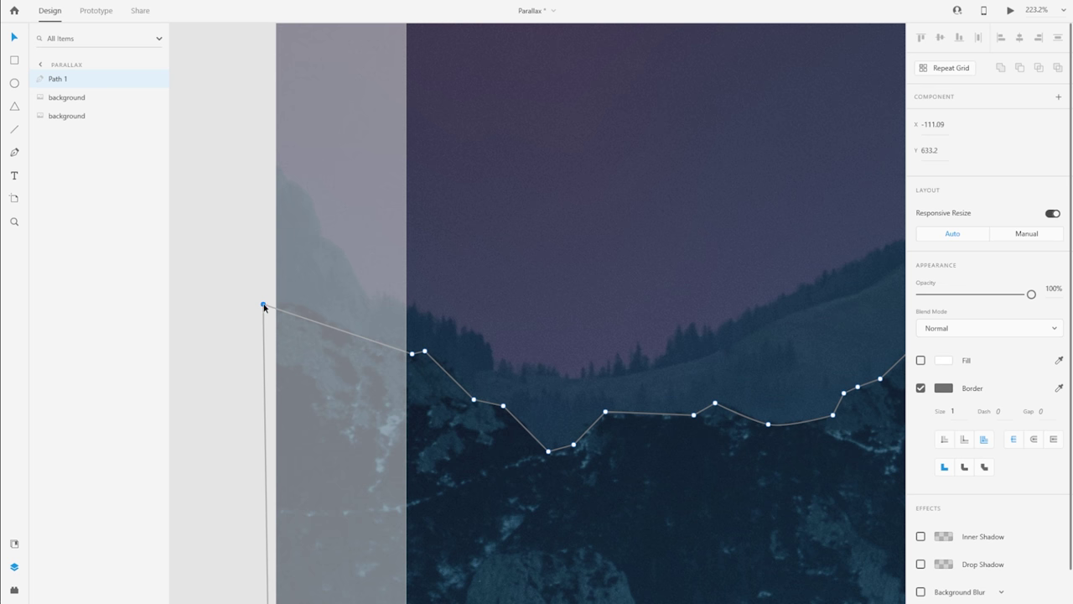
{"action": "mouse_move", "coordinate": [264, 306]}
{"action": "left_mouse_down"}
{"action": "mouse_move", "coordinate": [275, 307]}
{"action": "mouse_move", "coordinate": [268, 296]}
{"action": "mouse_move", "coordinate": [257, 309]}
{"action": "left_mouse_up"}
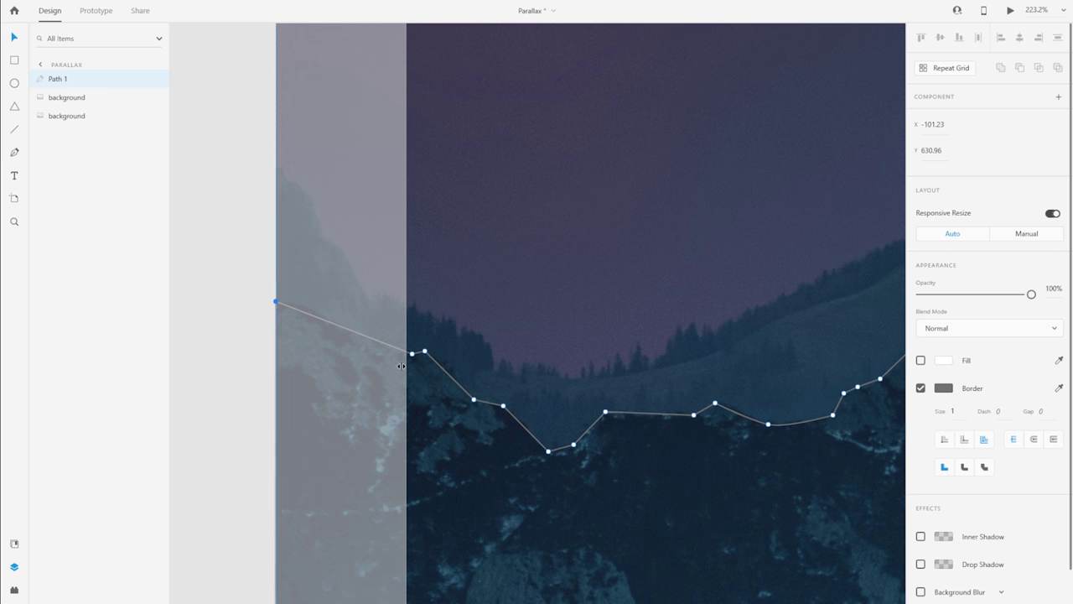
Fill the traced foreground mountain path with solid red
{"action": "key", "text": "ctrl+0"}
{"action": "scroll", "coordinate": [238, 231], "scroll_direction": "down", "scroll_amount": 3}
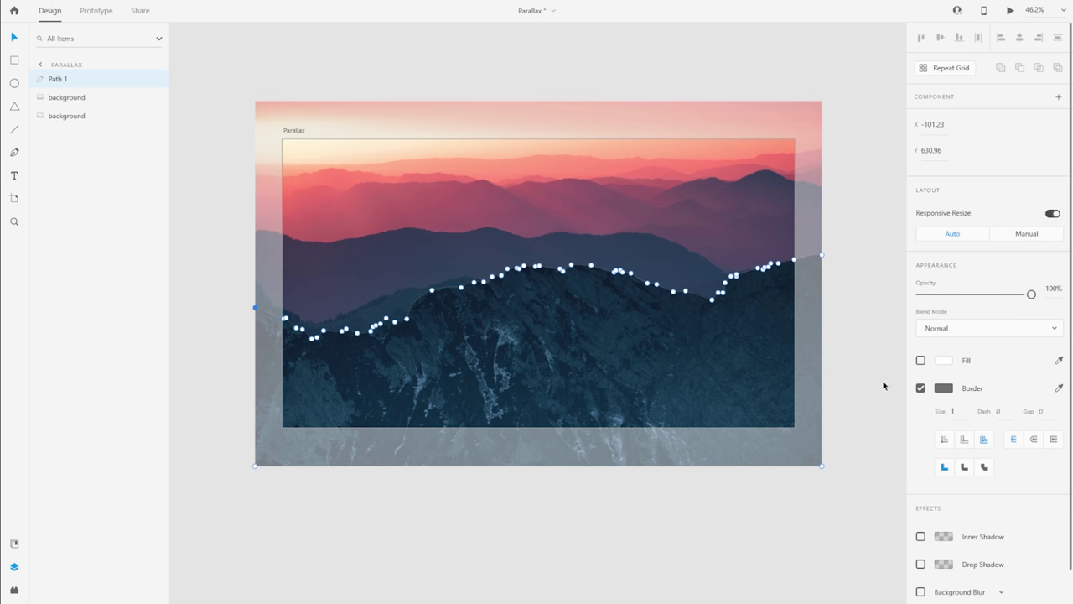
{"action": "left_click", "coordinate": [920, 360]}
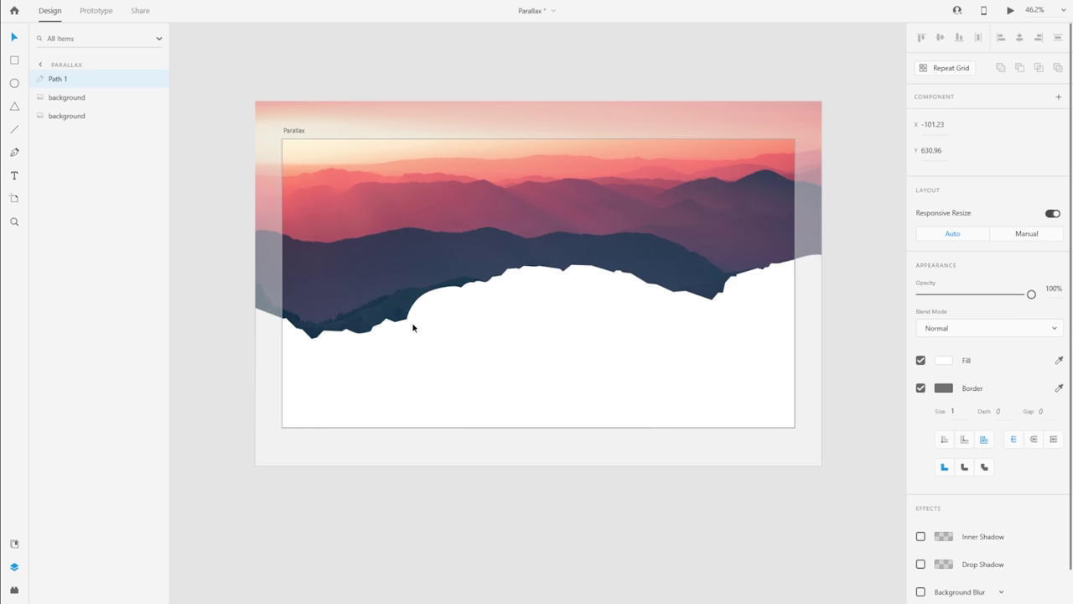
{"action": "left_click", "coordinate": [943, 360]}
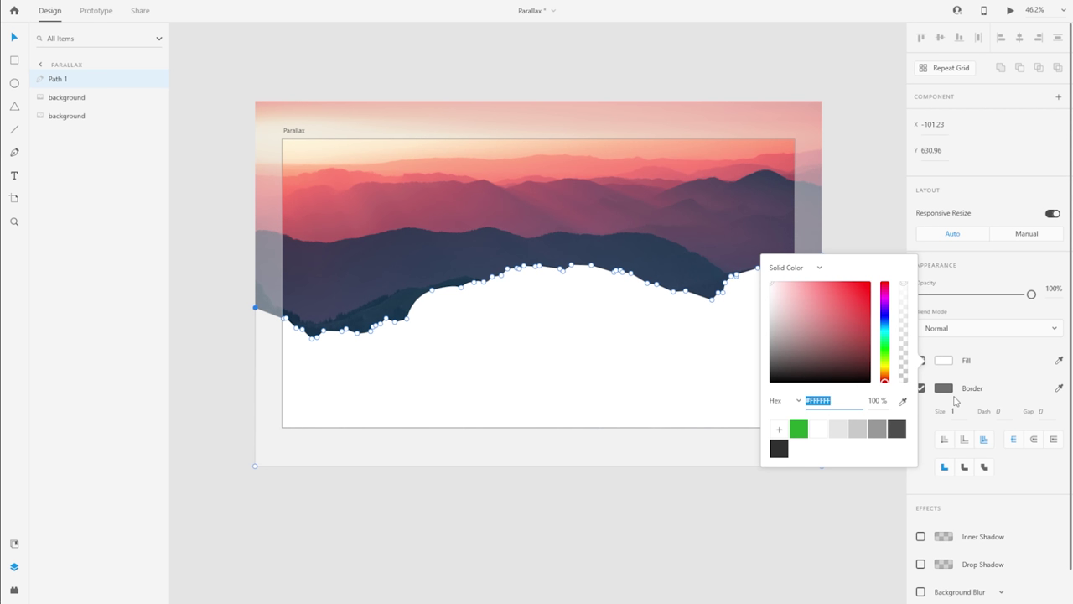
{"action": "left_click_drag", "start_coordinate": [830, 334], "coordinate": [906, 248]}
{"action": "left_click", "coordinate": [849, 209]}
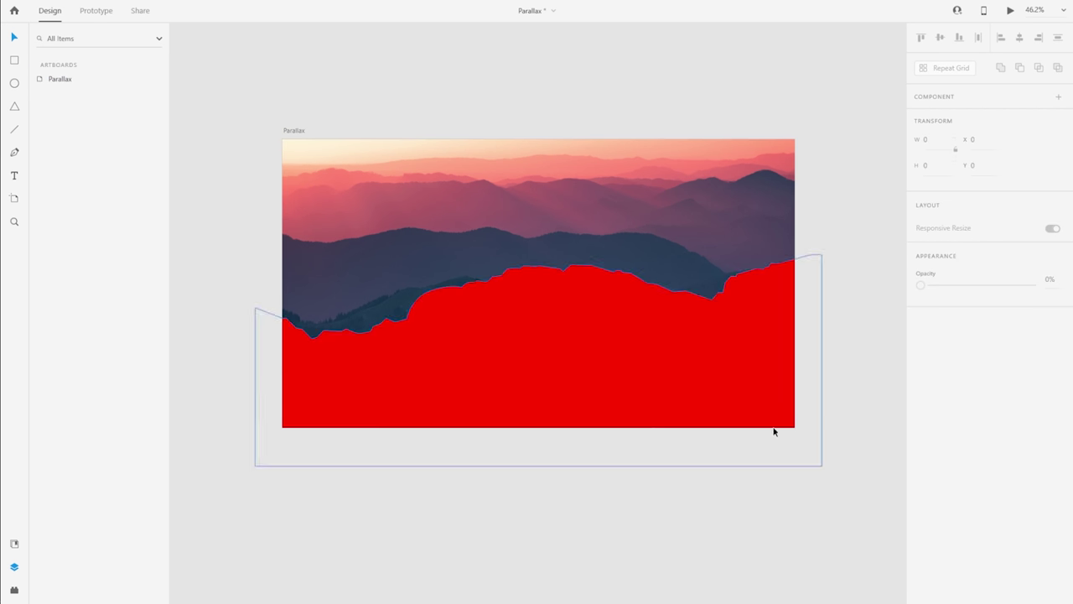
{"action": "left_click", "coordinate": [359, 390]}
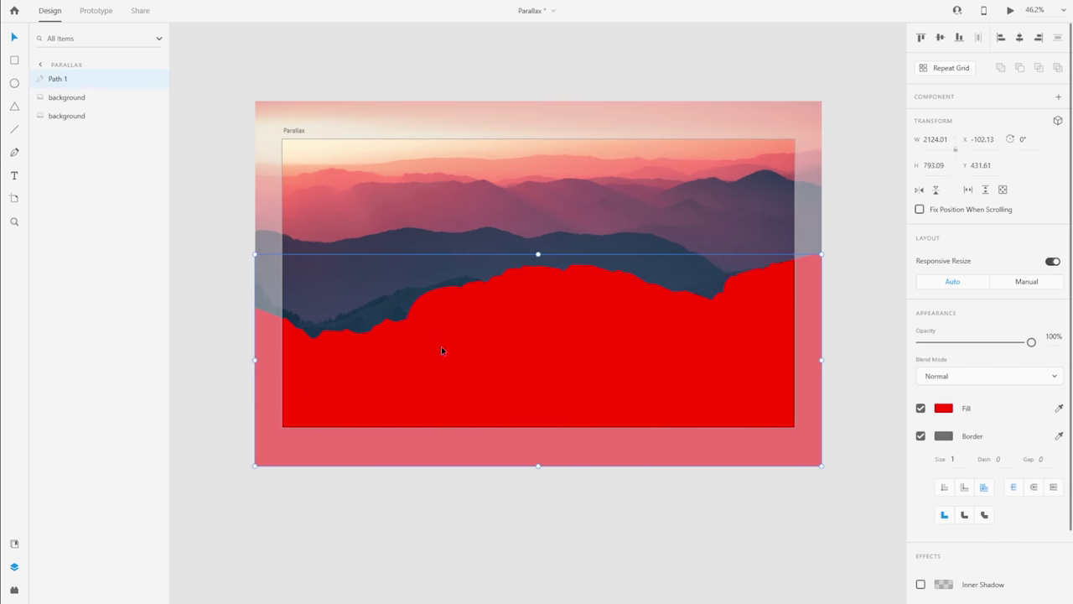
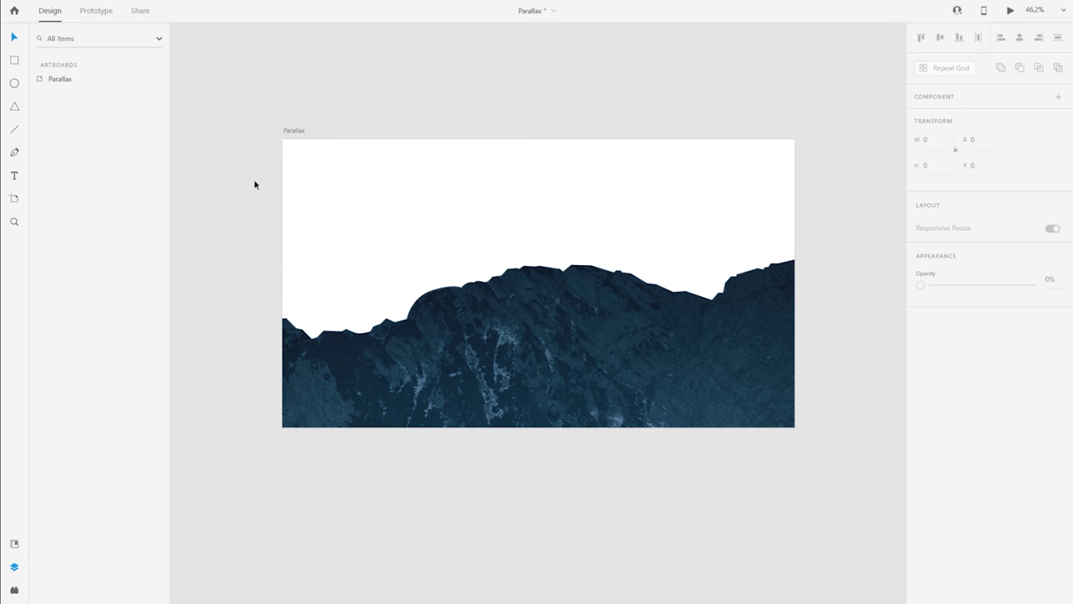
Check the masked mountain cut-out on the empty artboard and unhide the background layer beneath it
{"action": "left_click", "coordinate": [293, 131]}
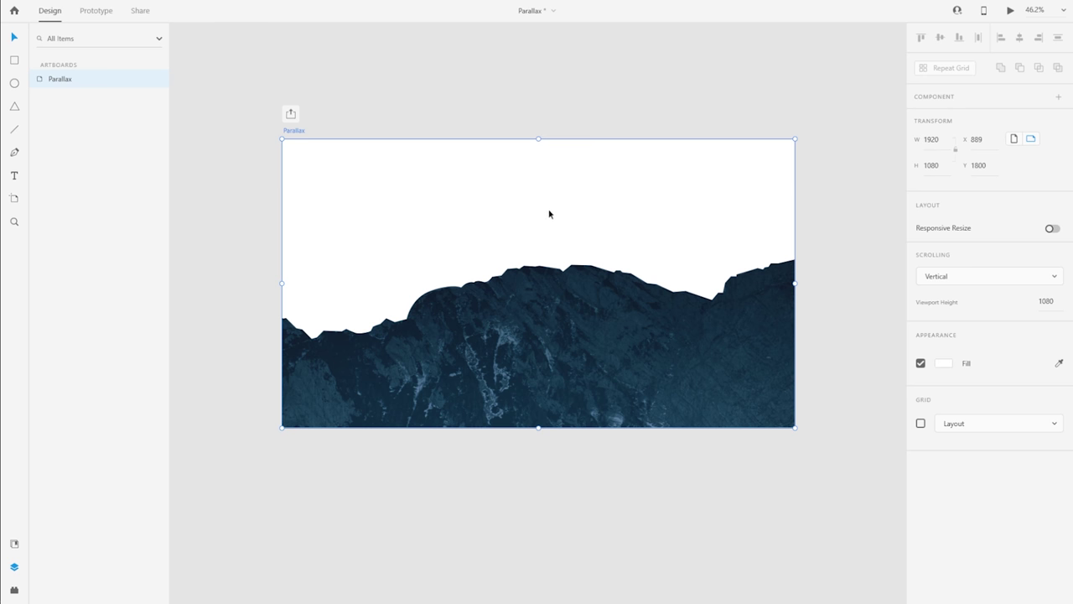
{"action": "key", "text": "alt"}
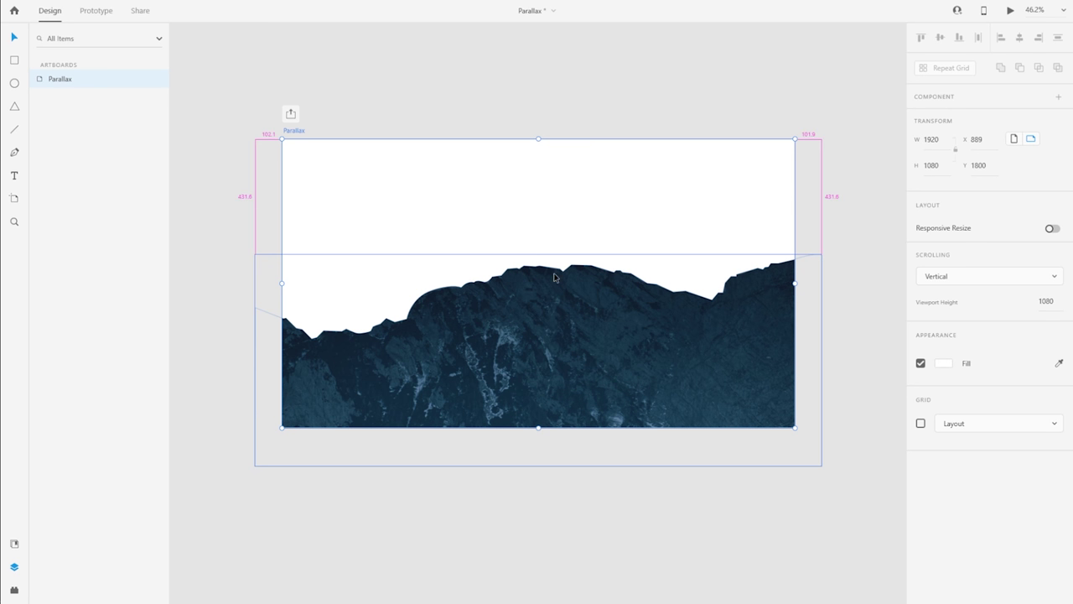
{"action": "scroll", "coordinate": [548, 276], "scroll_direction": "up", "scroll_amount": 2}
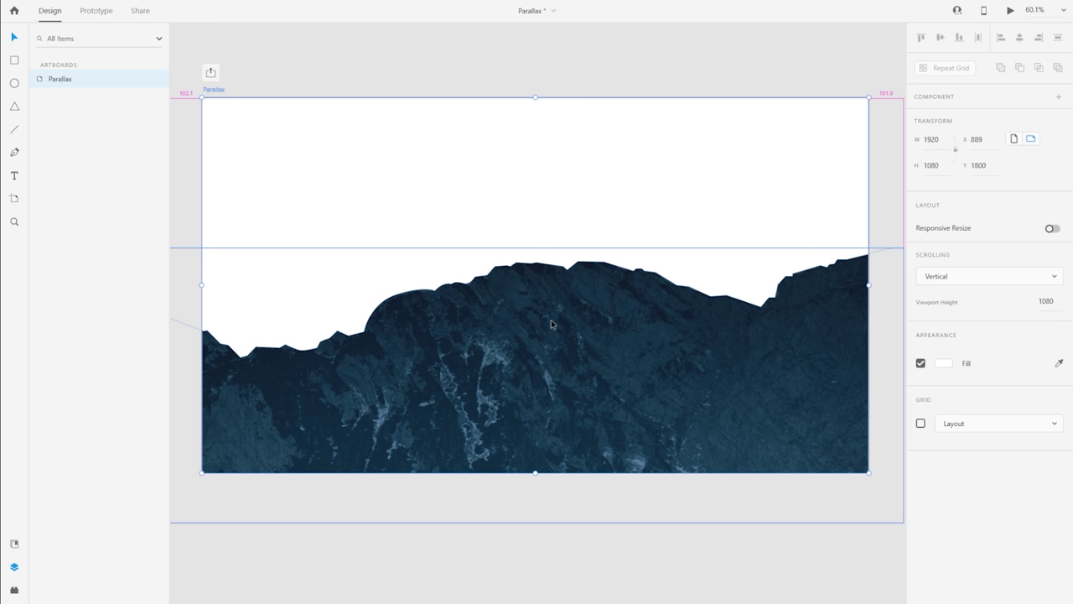
{"action": "left_click_drag", "start_coordinate": [458, 53], "coordinate": [460, 58]}
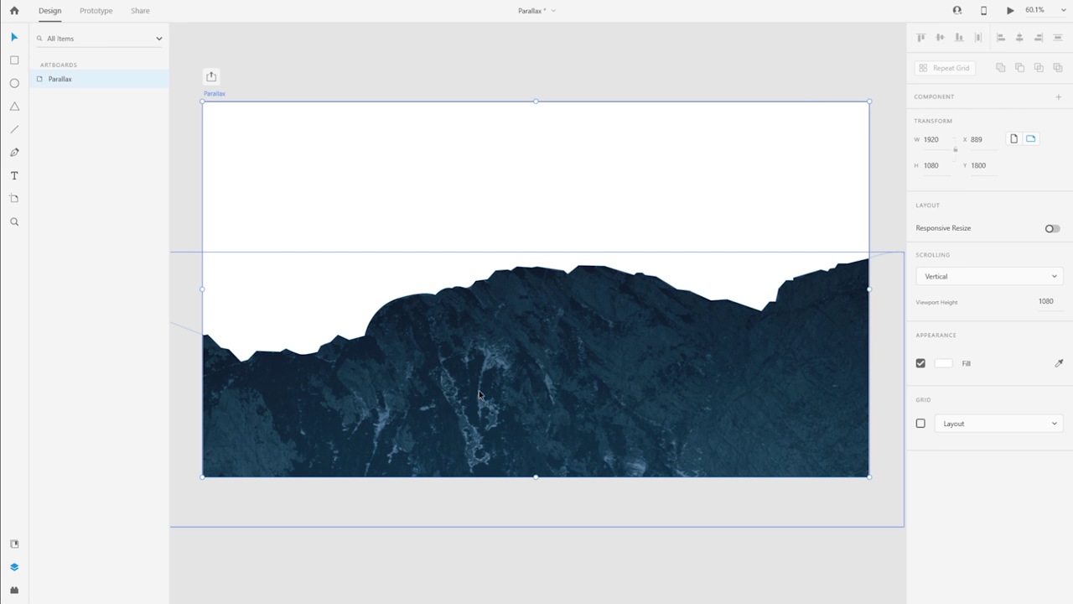
{"action": "left_click", "coordinate": [274, 75]}
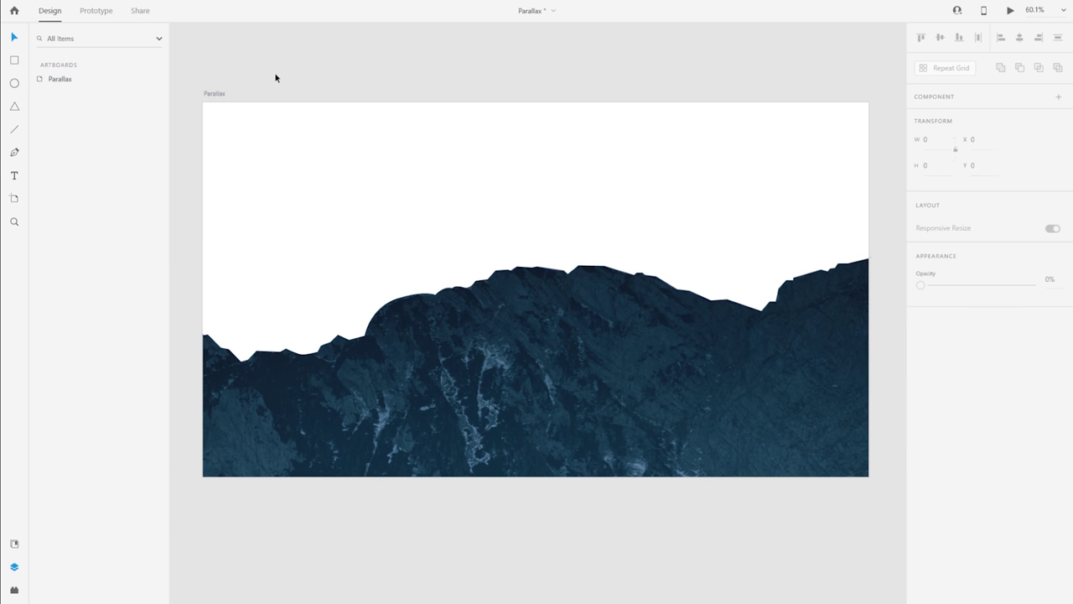
{"action": "left_click", "coordinate": [414, 342]}
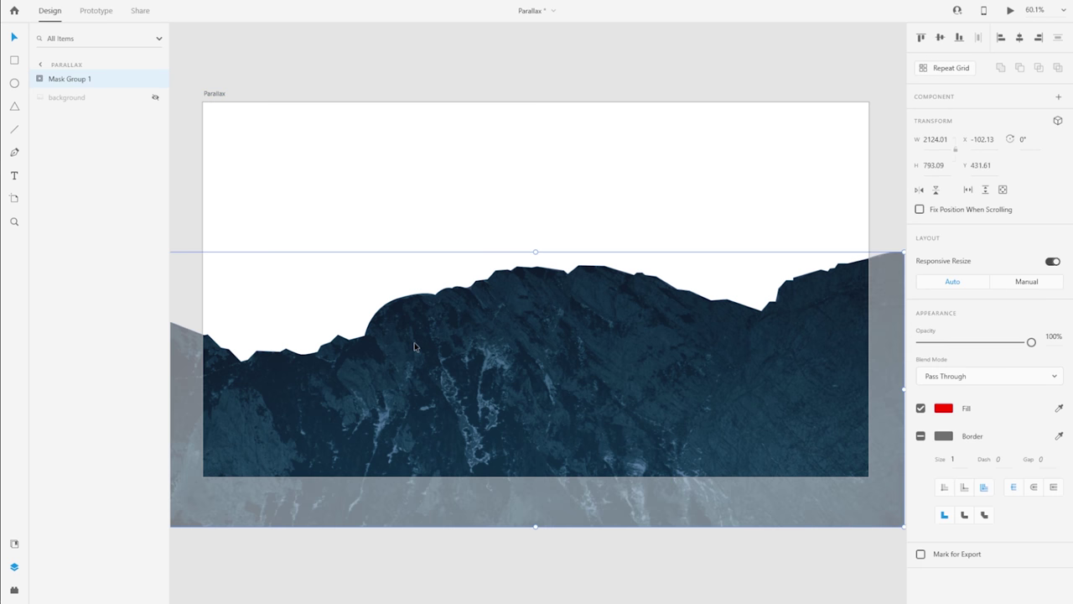
{"action": "left_click", "coordinate": [155, 97]}
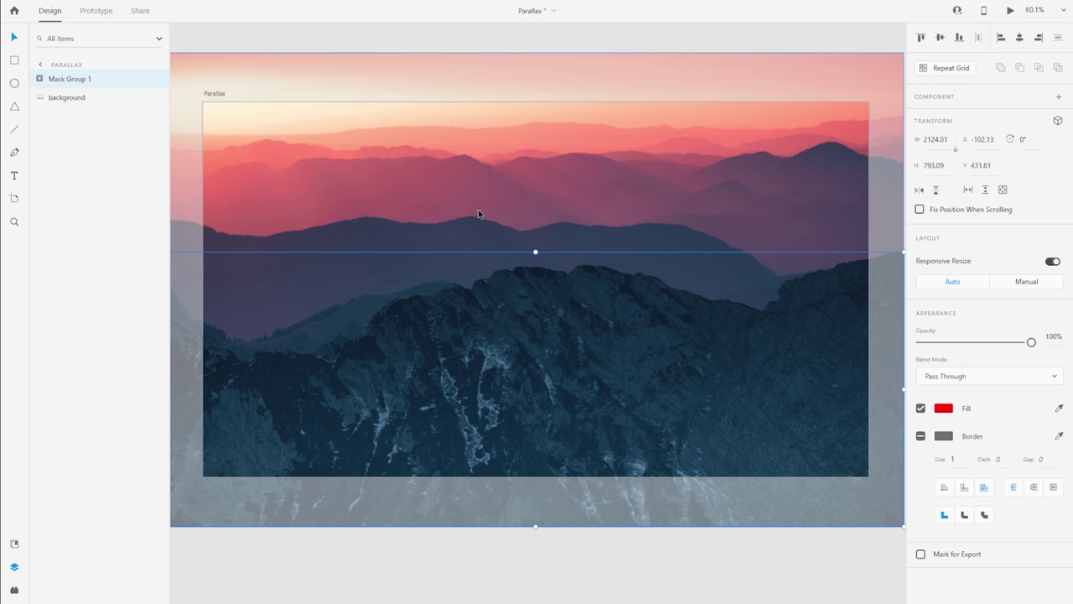
Try moving the masked mountain below the artboard and the background image up and left to show them as separate layers
{"action": "scroll", "coordinate": [623, 222], "scroll_direction": "down", "scroll_amount": 2}
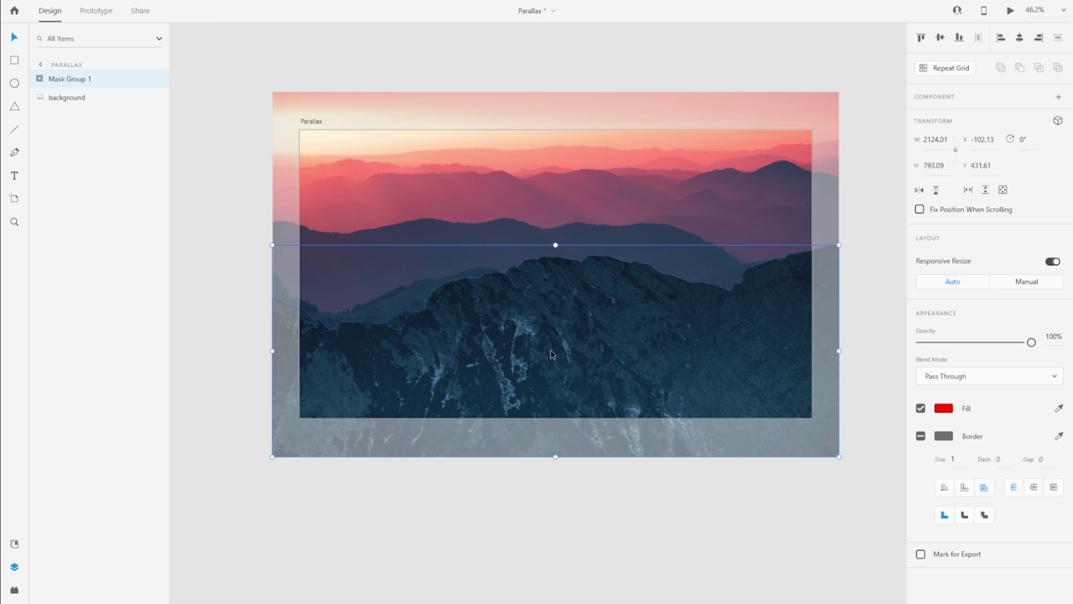
{"action": "left_click", "coordinate": [533, 229]}
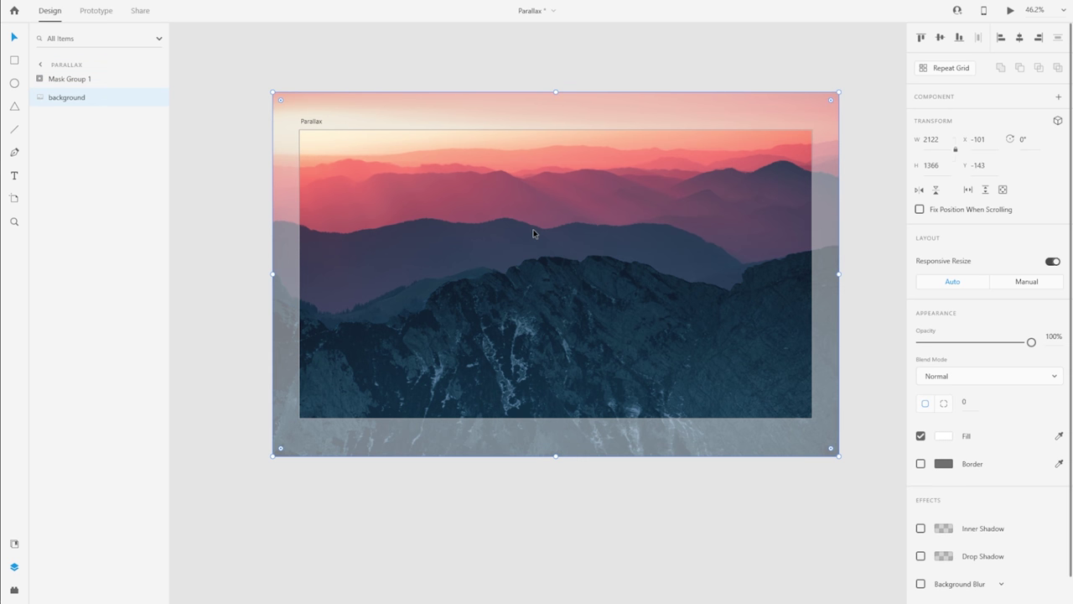
{"action": "key", "text": "Escape"}
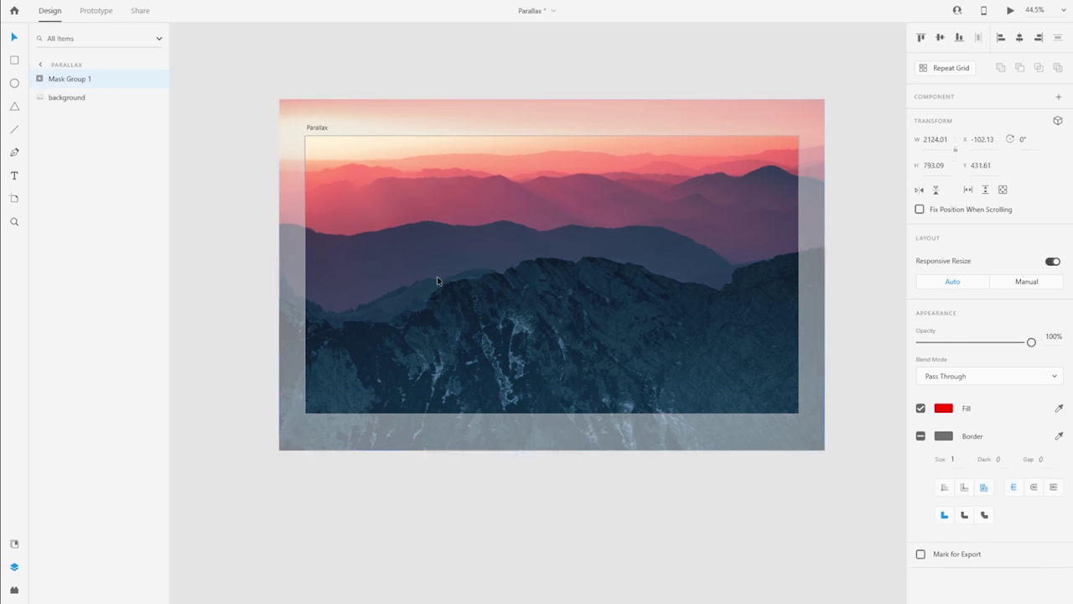
{"action": "scroll", "coordinate": [438, 280], "scroll_direction": "down", "scroll_amount": 3}
{"action": "left_click_drag", "start_coordinate": [482, 316], "coordinate": [537, 435]}
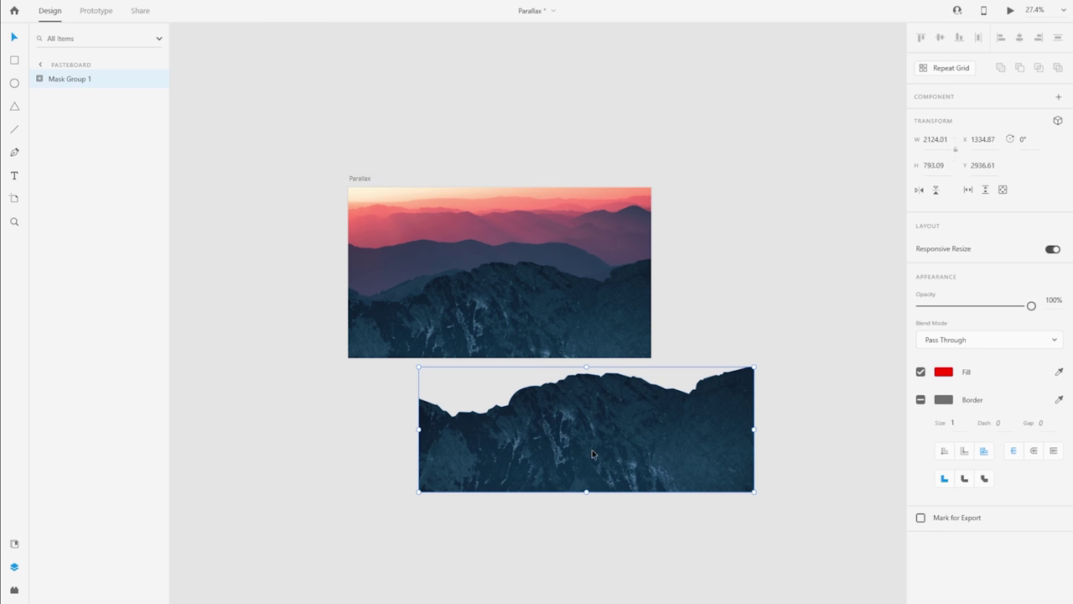
{"action": "left_click", "coordinate": [501, 284]}
{"action": "left_click_drag", "start_coordinate": [502, 284], "coordinate": [376, 134]}
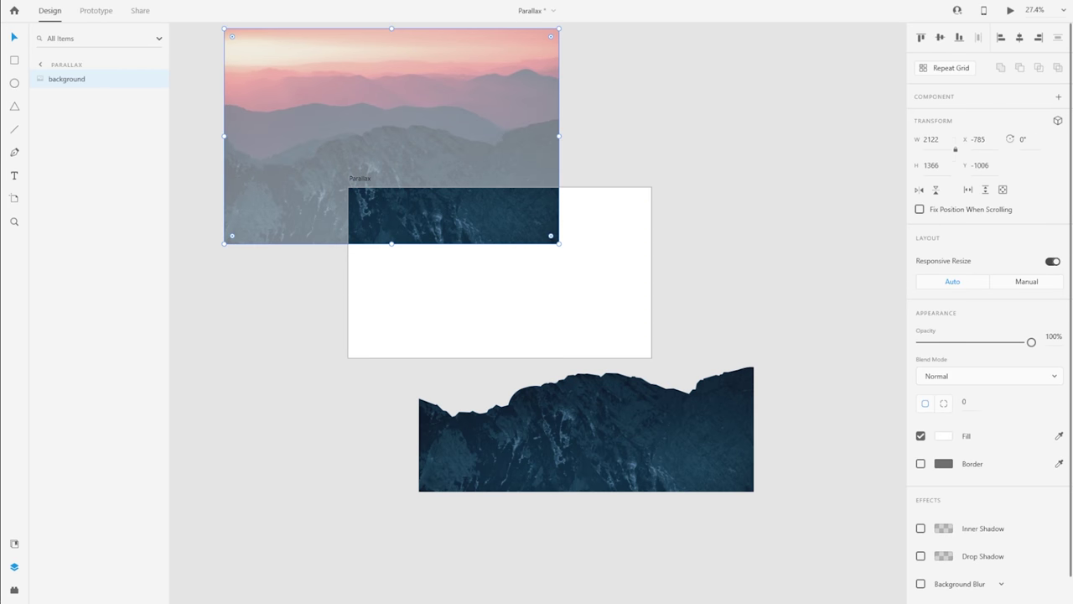
{"action": "left_click", "coordinate": [610, 488]}
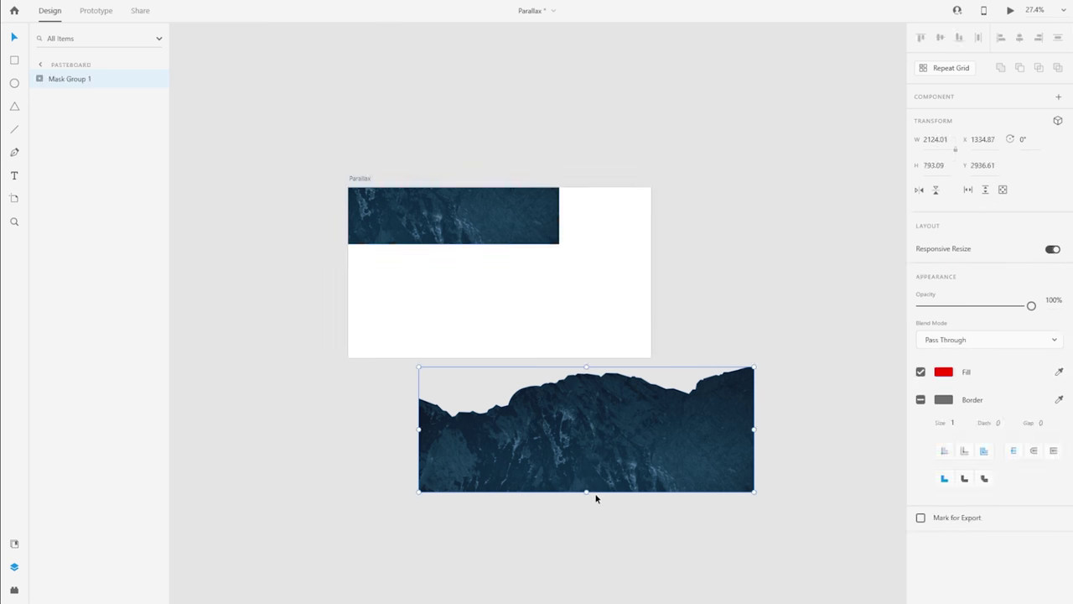
{"action": "left_click", "coordinate": [382, 218]}
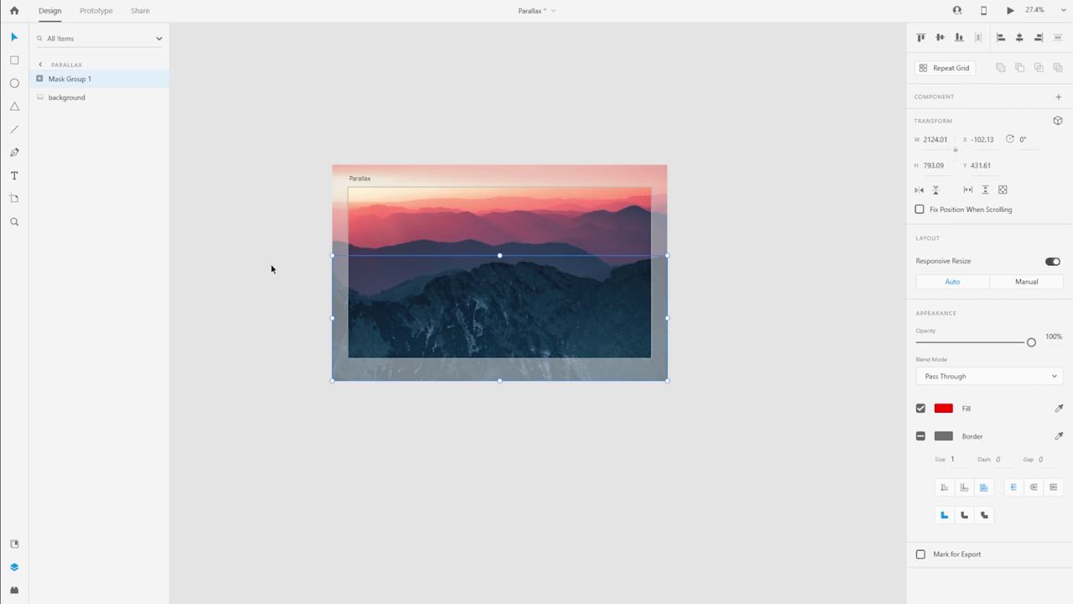
Duplicate the Parallax artboard and shift the copy horizontally to X 2921, widening the gap between the two artboards
{"action": "left_click", "coordinate": [437, 393]}
{"action": "left_click", "coordinate": [361, 179]}
{"action": "key", "text": "ctrl+3"}
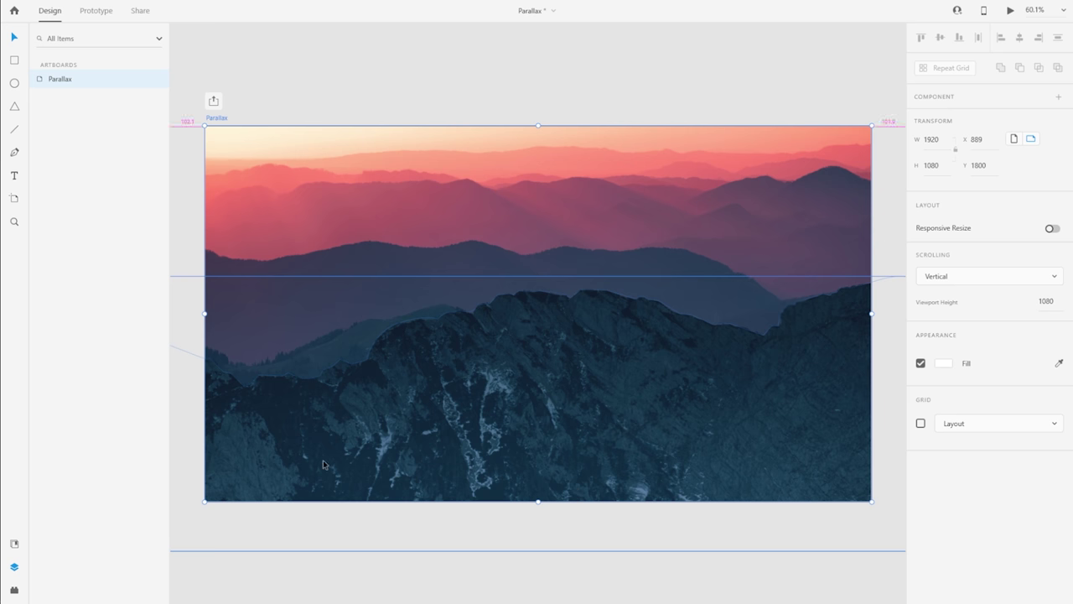
{"action": "scroll", "coordinate": [235, 407], "scroll_direction": "down", "scroll_amount": 5}
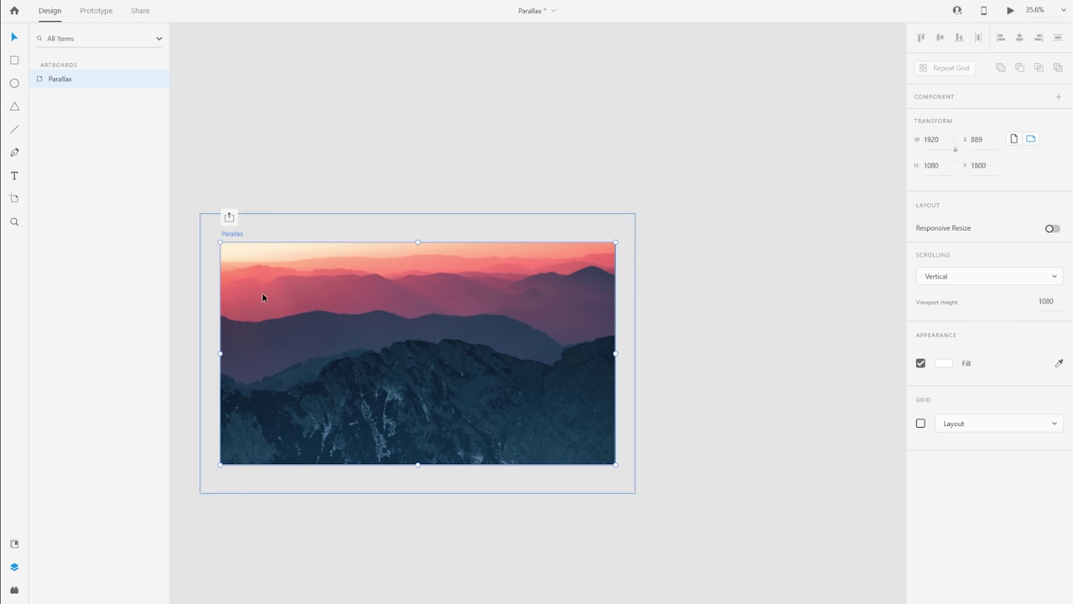
{"action": "left_click", "coordinate": [312, 185]}
{"action": "left_click", "coordinate": [230, 235]}
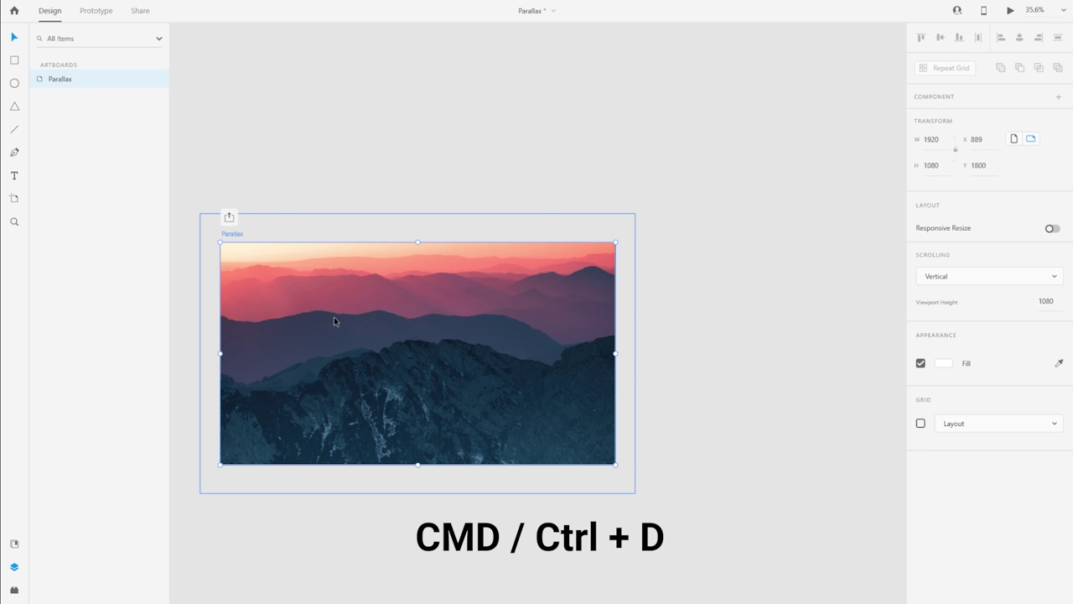
{"action": "key", "text": "ctrl+d"}
{"action": "scroll", "coordinate": [334, 321], "scroll_direction": "right", "scroll_amount": 5}
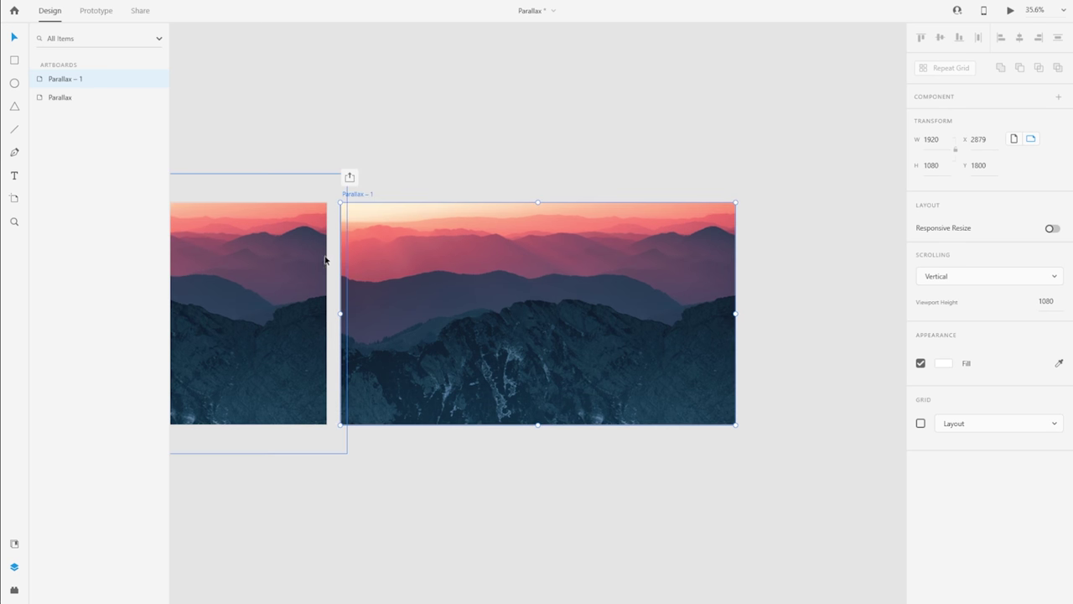
{"action": "left_click_drag", "start_coordinate": [355, 192], "coordinate": [363, 192]}
{"action": "scroll", "coordinate": [762, 163], "scroll_direction": "down", "scroll_amount": 2}
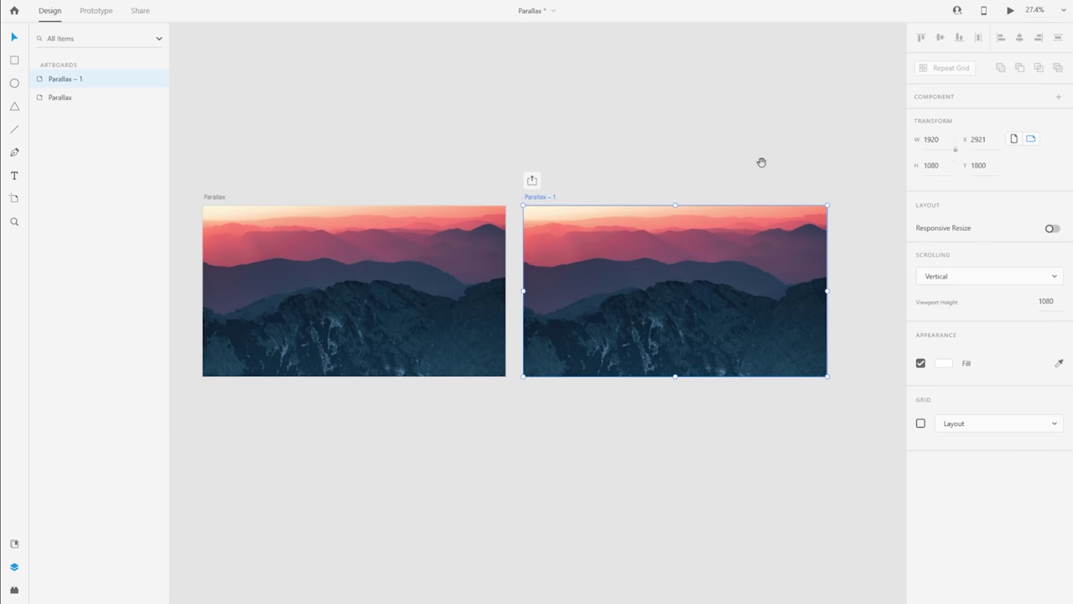
Enlarge the masked mountain on the duplicated artboard proportionally about its centre to about 2261 by 844
{"action": "scroll", "coordinate": [553, 151], "scroll_direction": "right", "scroll_amount": 5}
{"action": "key", "text": "alt"}
{"action": "key", "text": "ctrl+3"}
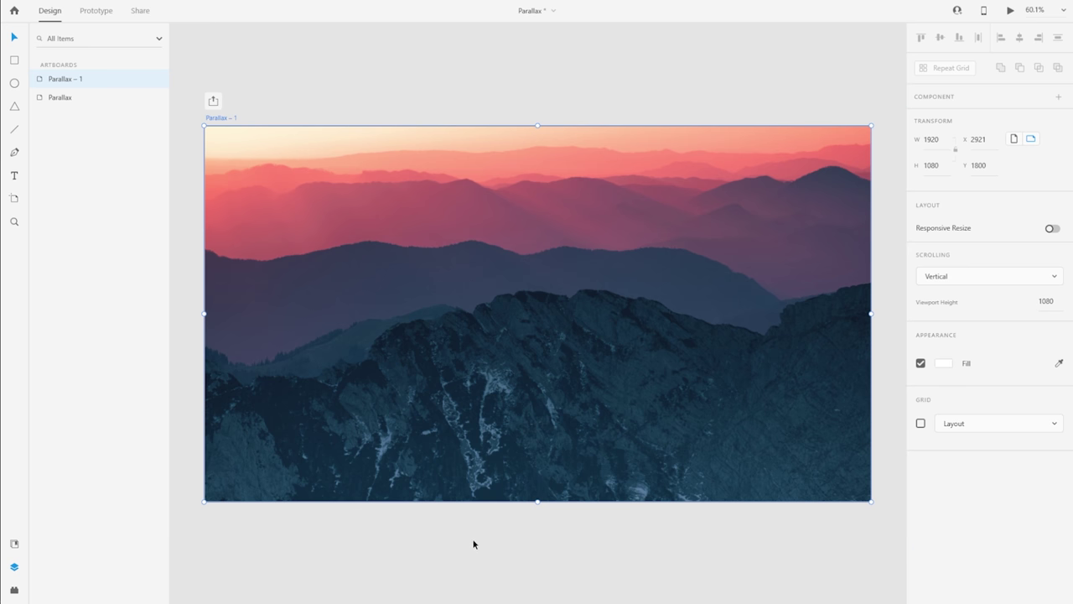
{"action": "left_click", "coordinate": [528, 388]}
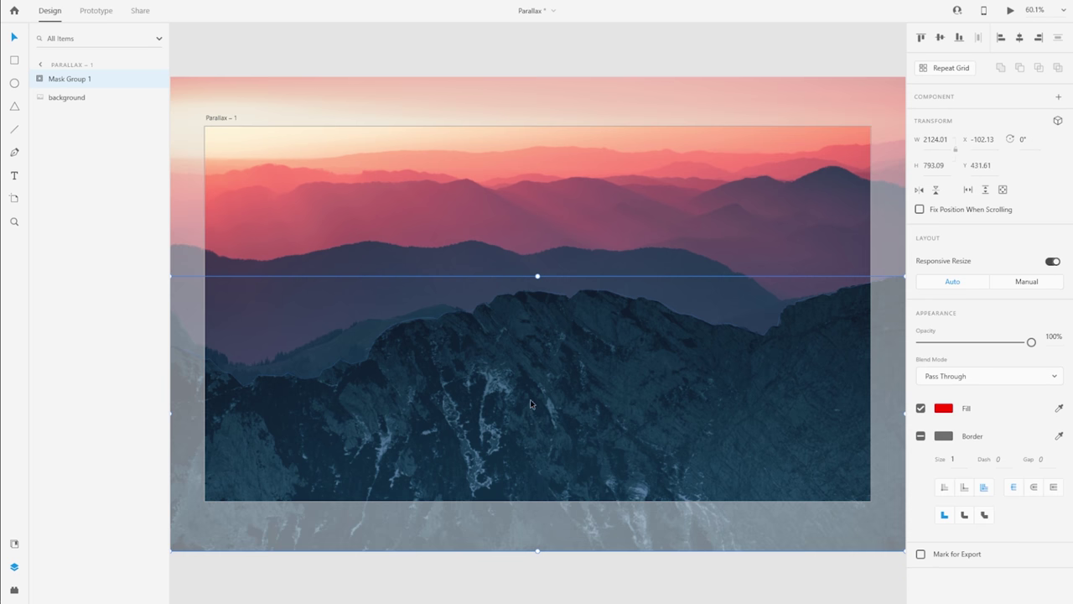
{"action": "scroll", "coordinate": [469, 369], "scroll_direction": "down", "scroll_amount": 2}
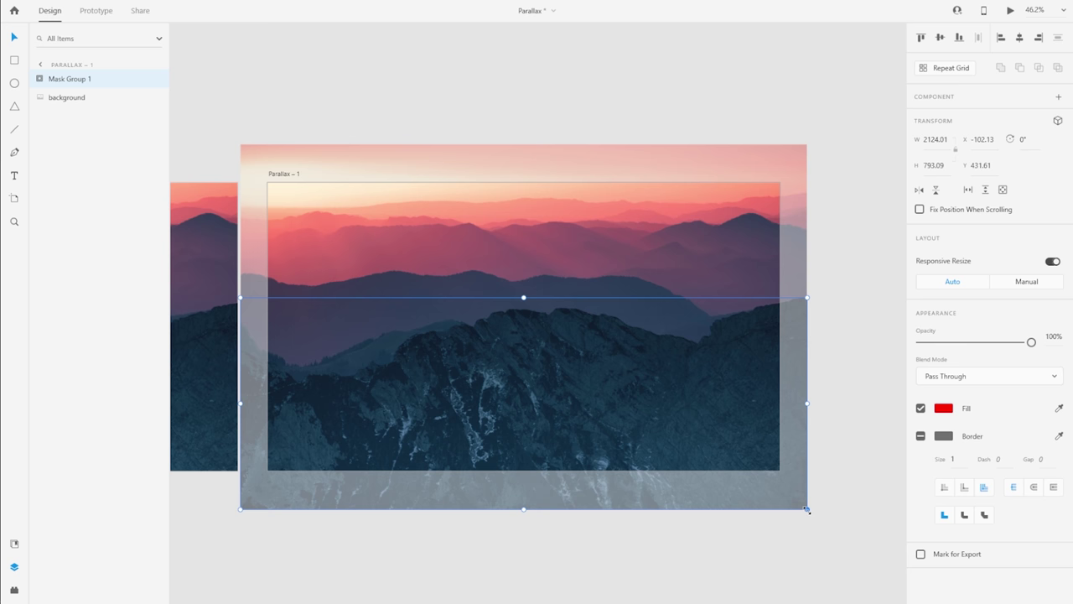
{"action": "left_click_drag", "start_coordinate": [806, 508], "coordinate": [825, 520]}
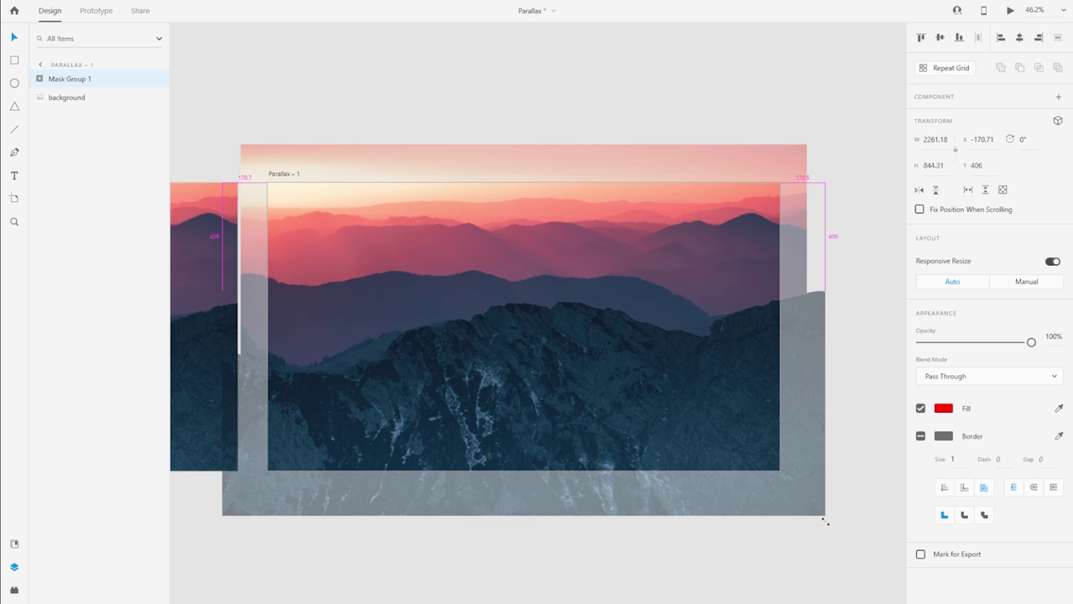
{"action": "left_click_drag", "start_coordinate": [825, 520], "coordinate": [825, 461]}
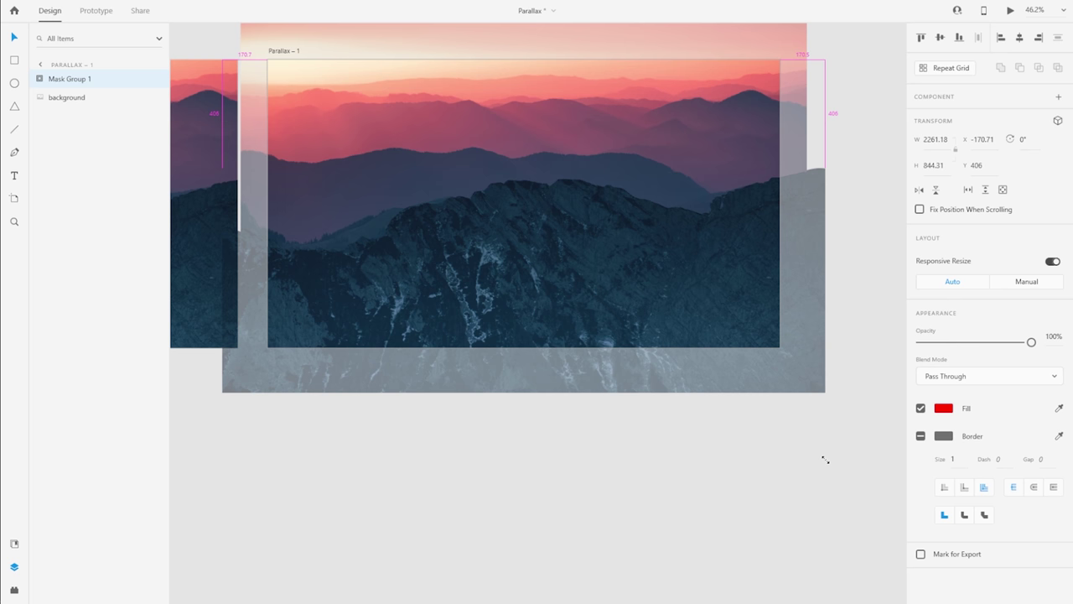
{"action": "left_click_drag", "start_coordinate": [825, 459], "coordinate": [826, 462]}
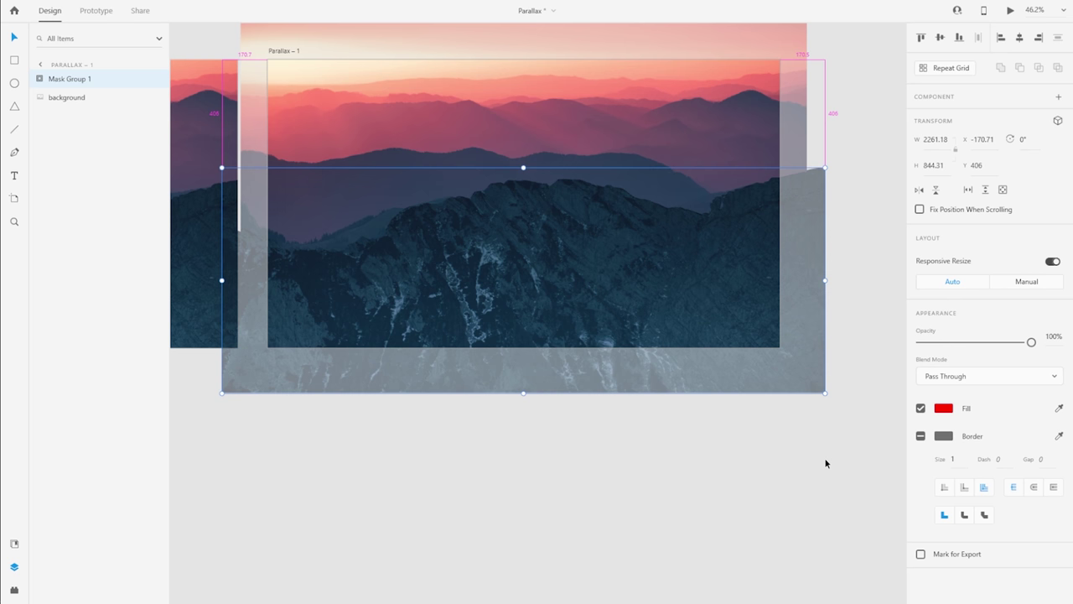
{"action": "left_click", "coordinate": [701, 484]}
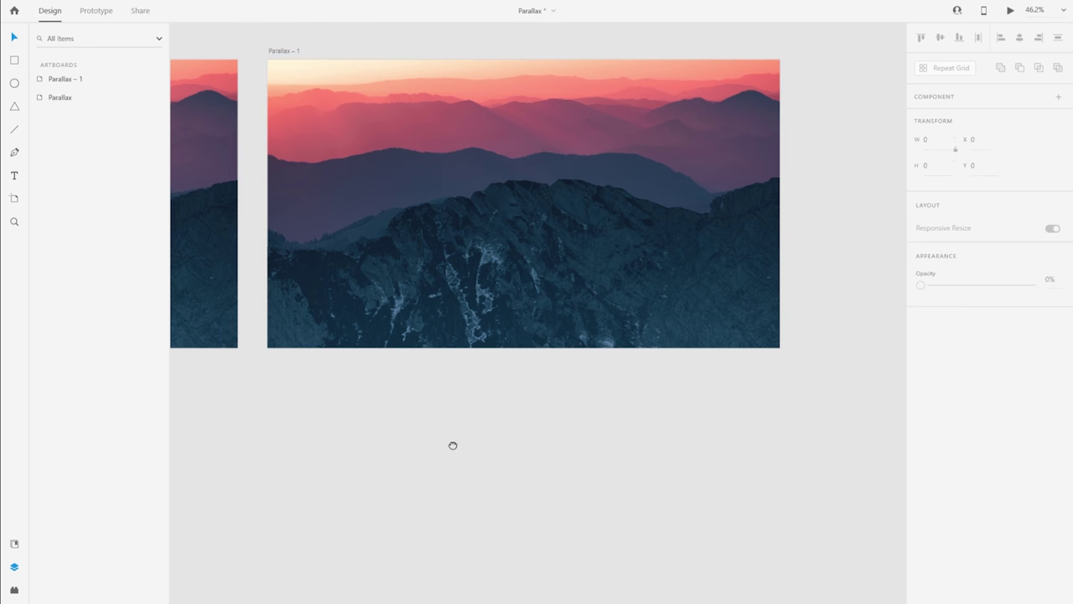
Shrink the background image on the duplicated artboard proportionally about its centre to about 1984 by 1278
{"action": "left_click_drag", "start_coordinate": [453, 445], "coordinate": [551, 544]}
{"action": "double_click", "coordinate": [459, 314]}
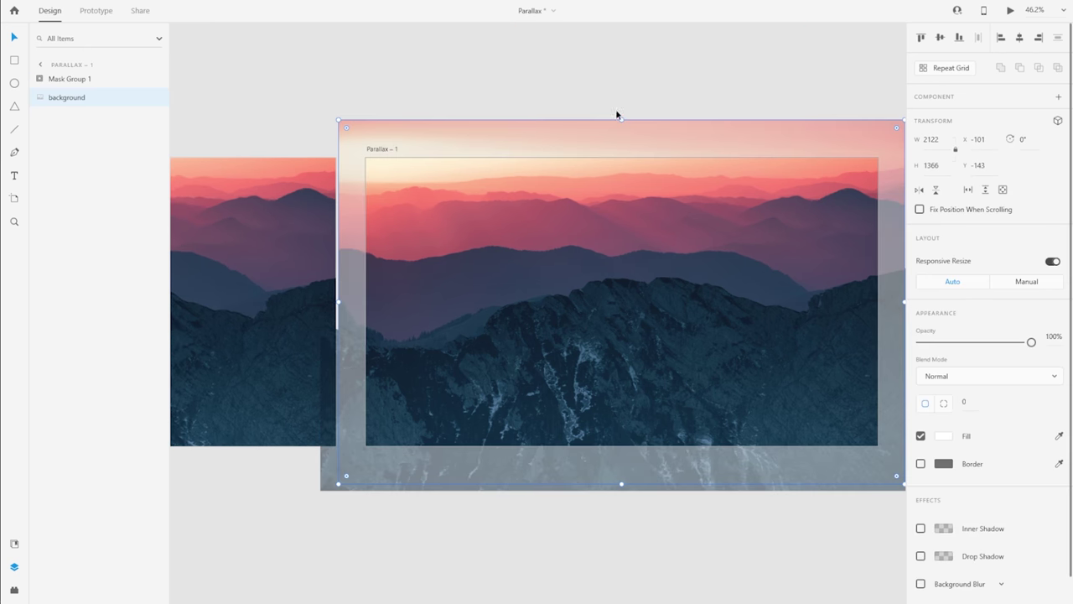
{"action": "left_click_drag", "start_coordinate": [733, 91], "coordinate": [649, 76]}
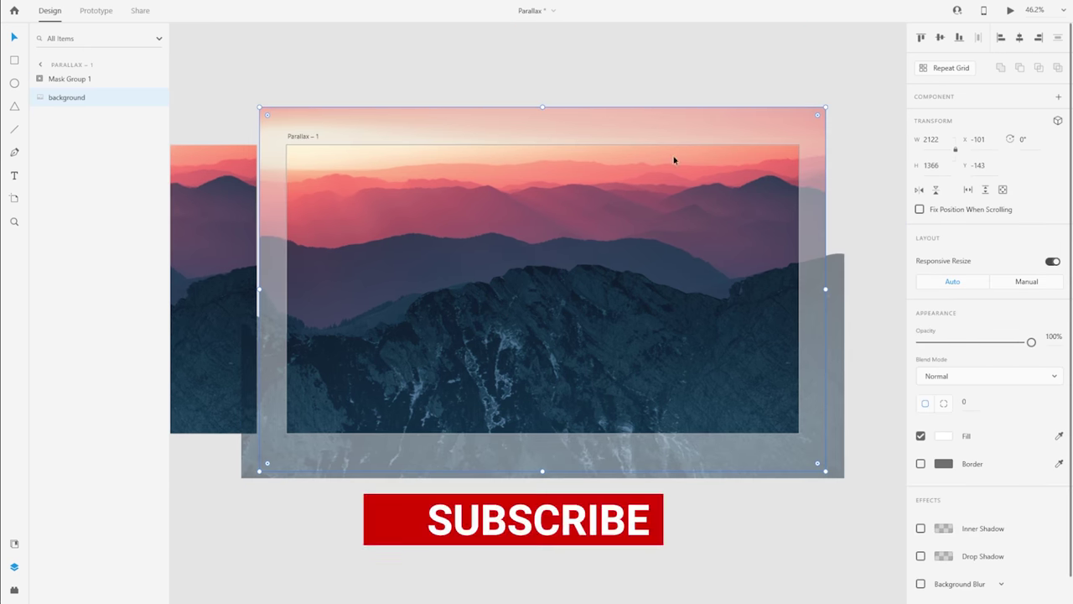
{"action": "left_click_drag", "start_coordinate": [826, 107], "coordinate": [808, 111]}
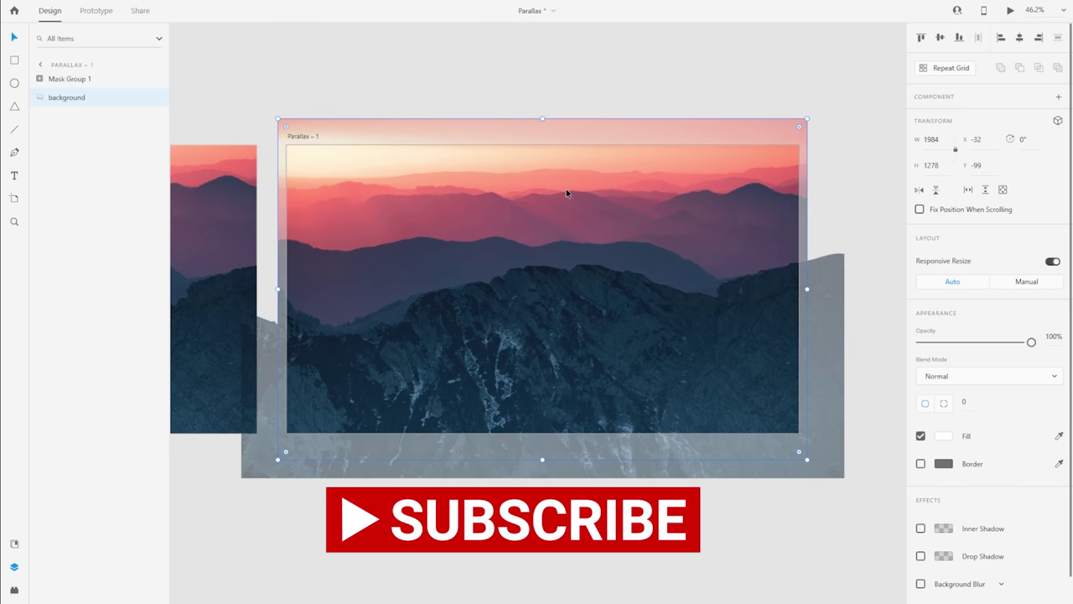
Nudge the background image on the duplicated artboard down by 40 px and deselect it
{"action": "key", "text": "shift+Down"}
{"action": "key", "text": "shift+Down"}
{"action": "key", "text": "shift+Down"}
{"action": "key", "text": "shift+Down"}
{"action": "key", "text": "Escape"}
{"action": "key", "text": "Escape"}
{"action": "key", "text": "ctrl+3"}
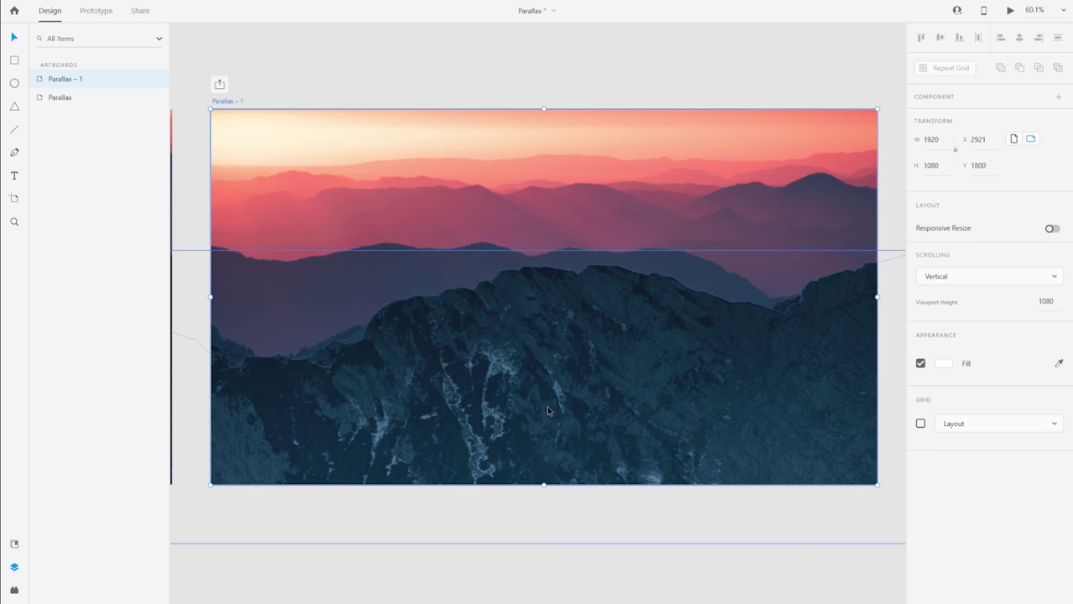
{"action": "left_click", "coordinate": [371, 77]}
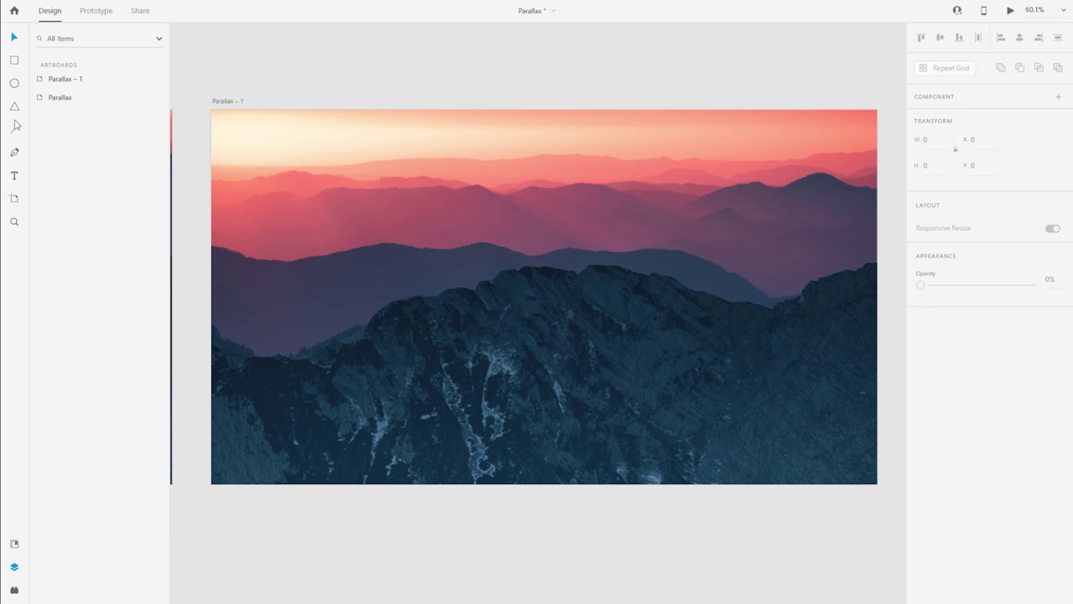
Add the point text BREATHE on the pasteboard above the duplicated artboard
{"action": "left_click", "coordinate": [23, 179]}
{"action": "left_click", "coordinate": [473, 146]}
{"action": "scroll", "coordinate": [475, 125], "scroll_direction": "up", "scroll_amount": 1}
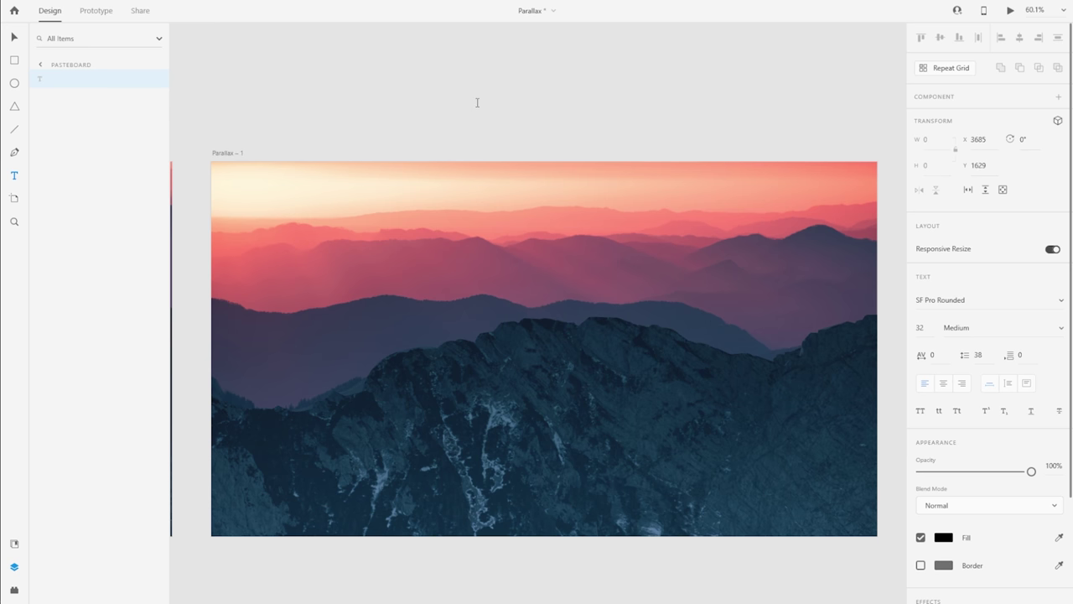
{"action": "type", "text": "BREATHE"}
{"action": "key", "text": "Escape"}
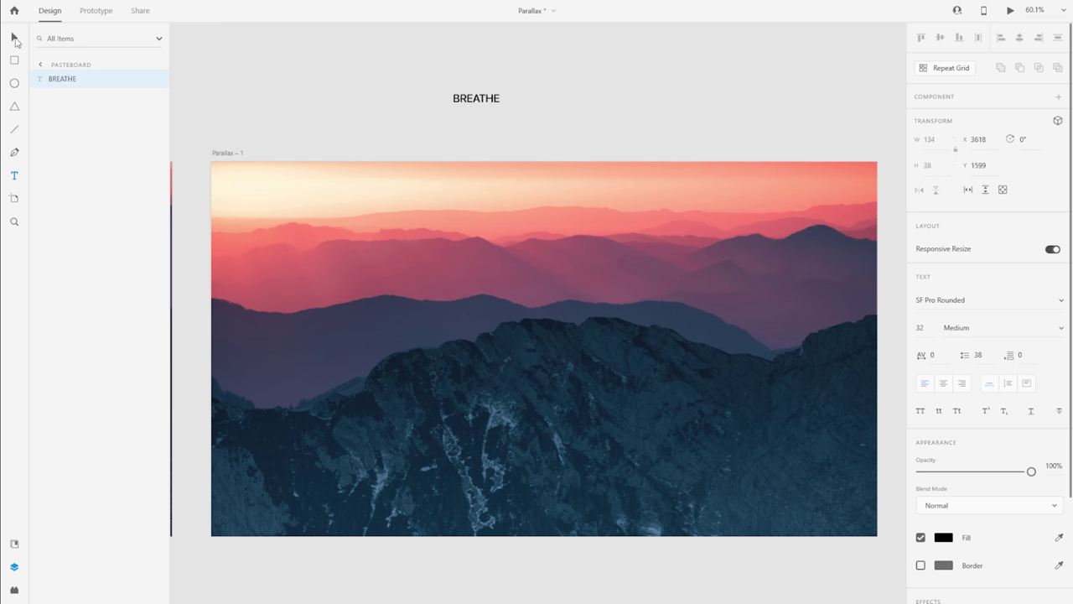
Set the fill colour of the BREATHE text to white, #FFFFFF
{"action": "left_click", "coordinate": [943, 537]}
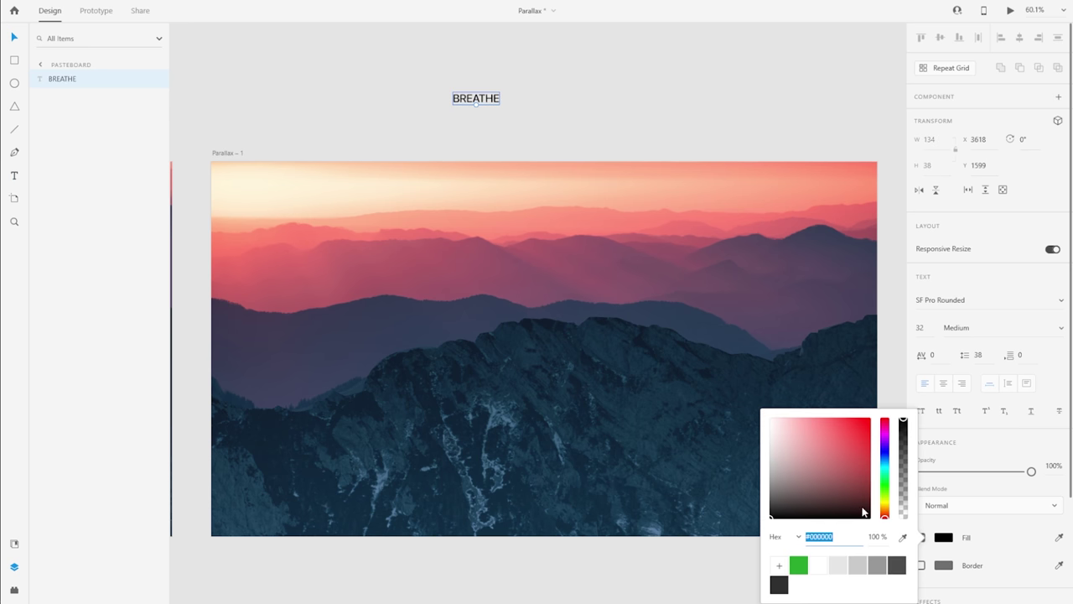
{"action": "left_click_drag", "start_coordinate": [818, 488], "coordinate": [693, 401]}
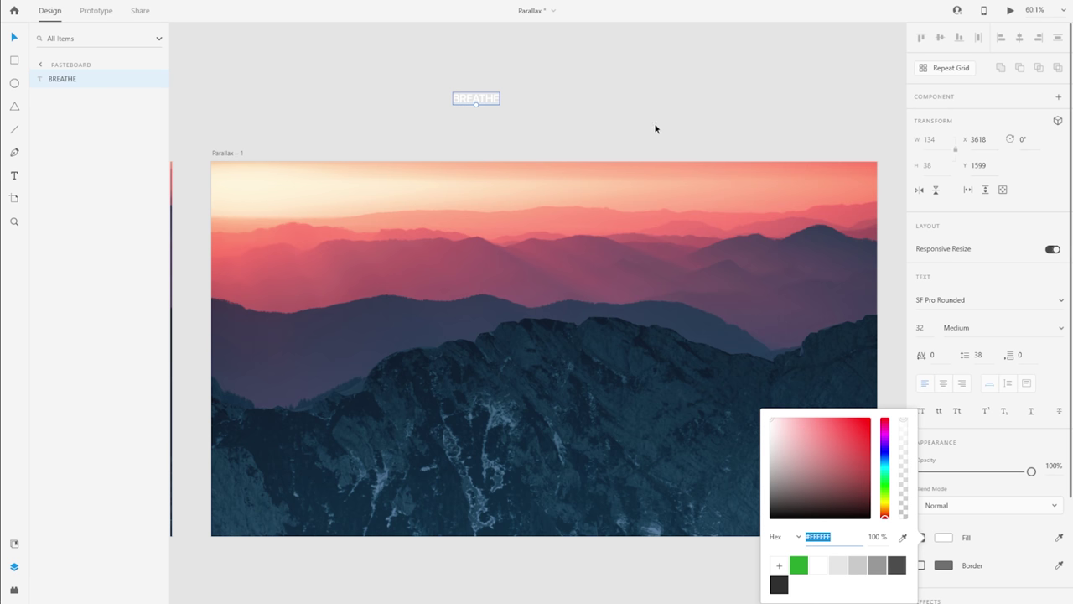
{"action": "key", "text": "Escape"}
Move the BREATHE text onto the duplicated artboard, enlarge it to font size 300, and centre it horizontally at Y 288
{"action": "left_click_drag", "start_coordinate": [475, 98], "coordinate": [545, 466]}
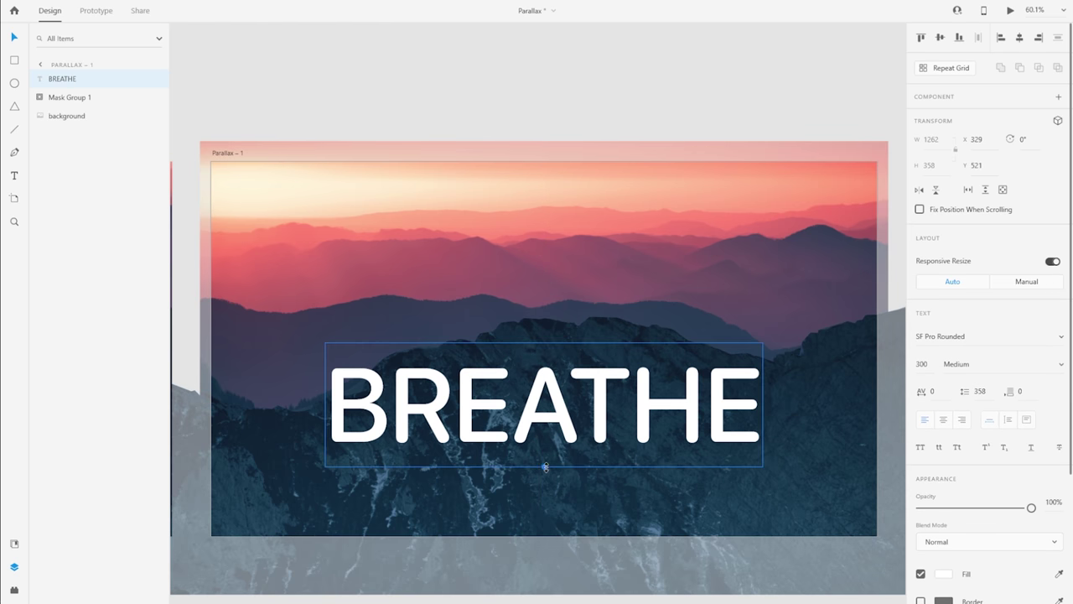
{"action": "left_click_drag", "start_coordinate": [549, 427], "coordinate": [545, 347]}
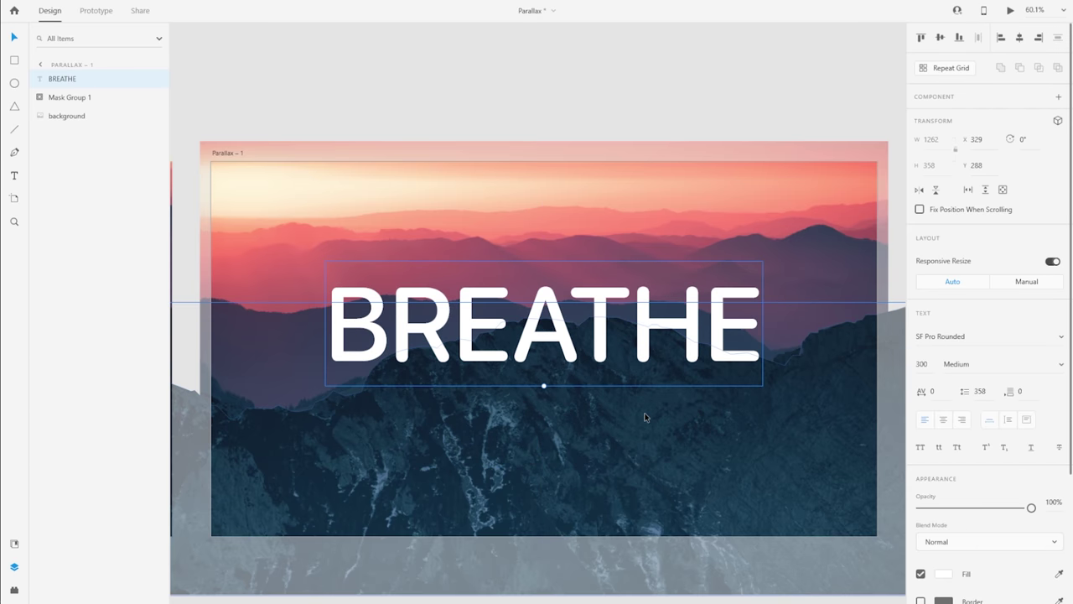
{"action": "left_click", "coordinate": [530, 107]}
{"action": "scroll", "coordinate": [537, 108], "scroll_direction": "down", "scroll_amount": 1}
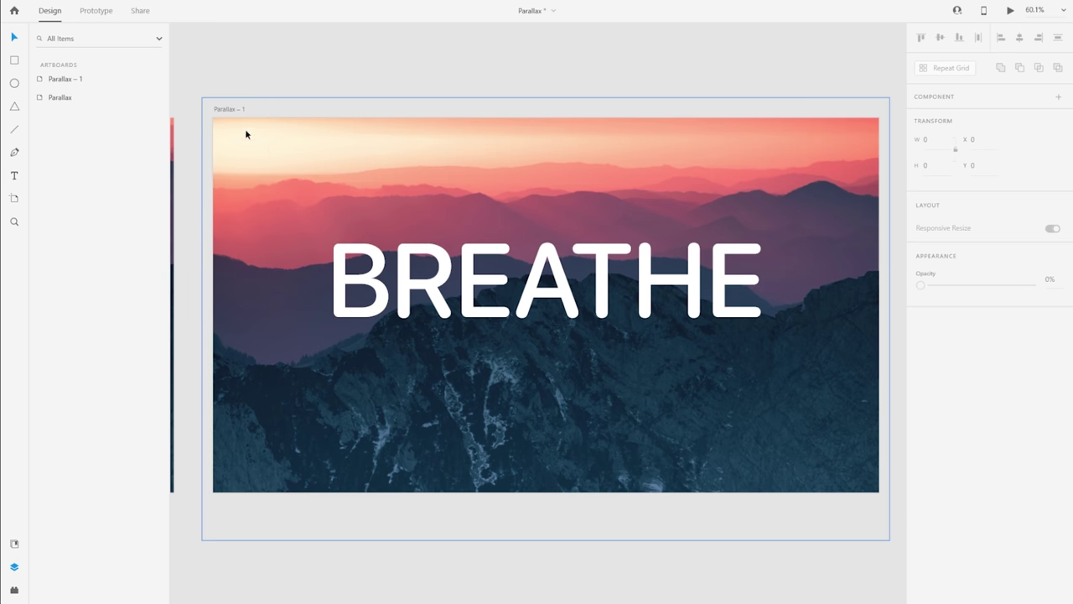
Add the text Connect at font size 40 and place it at X 140, Y 32, aligned to the layout grid's first column
{"action": "key", "text": "t"}
{"action": "left_click", "coordinate": [352, 62]}
{"action": "type", "text": "Connect"}
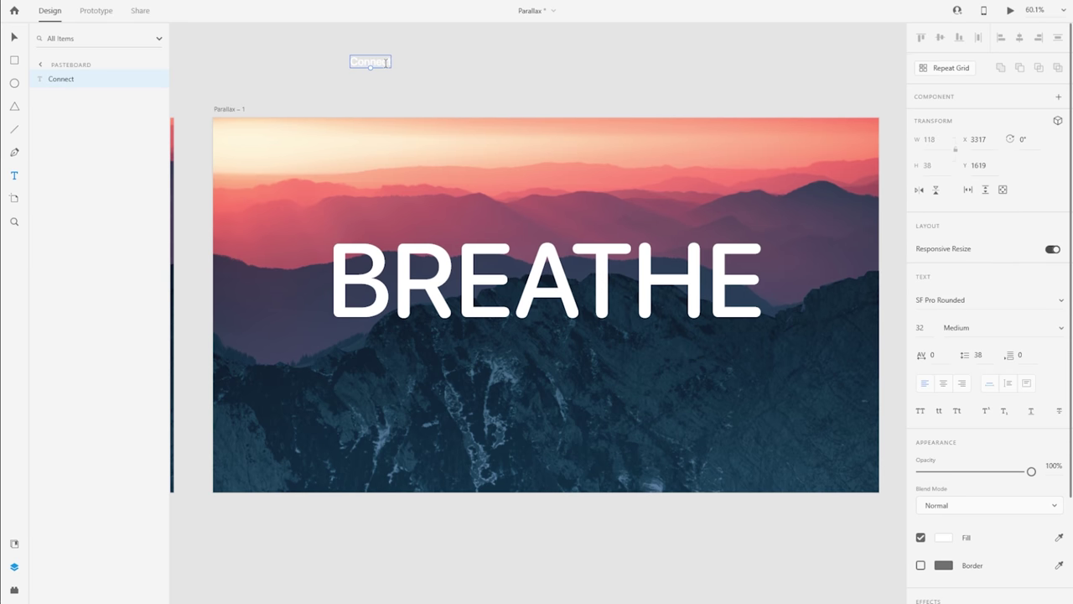
{"action": "key", "text": "Escape"}
{"action": "left_click_drag", "start_coordinate": [371, 61], "coordinate": [282, 138]}
{"action": "left_click", "coordinate": [920, 423]}
{"action": "key", "text": "Escape"}
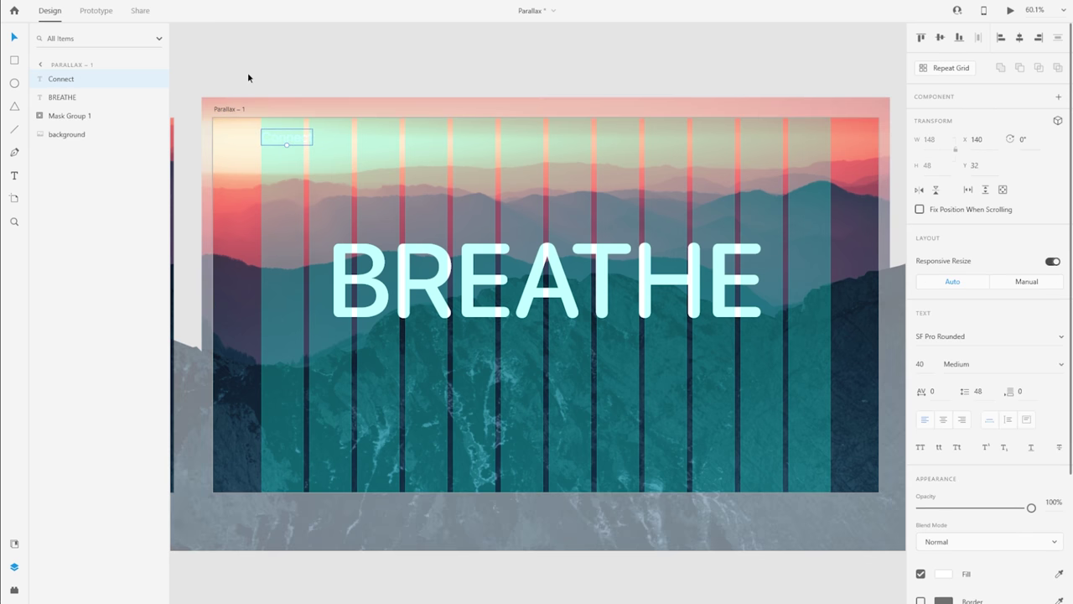
Duplicate Connect to the opposite end of the header, change it to Sign Up at font size 32, and align it to the last grid column
{"action": "key", "text": "ctrl+shift+apostrophe"}
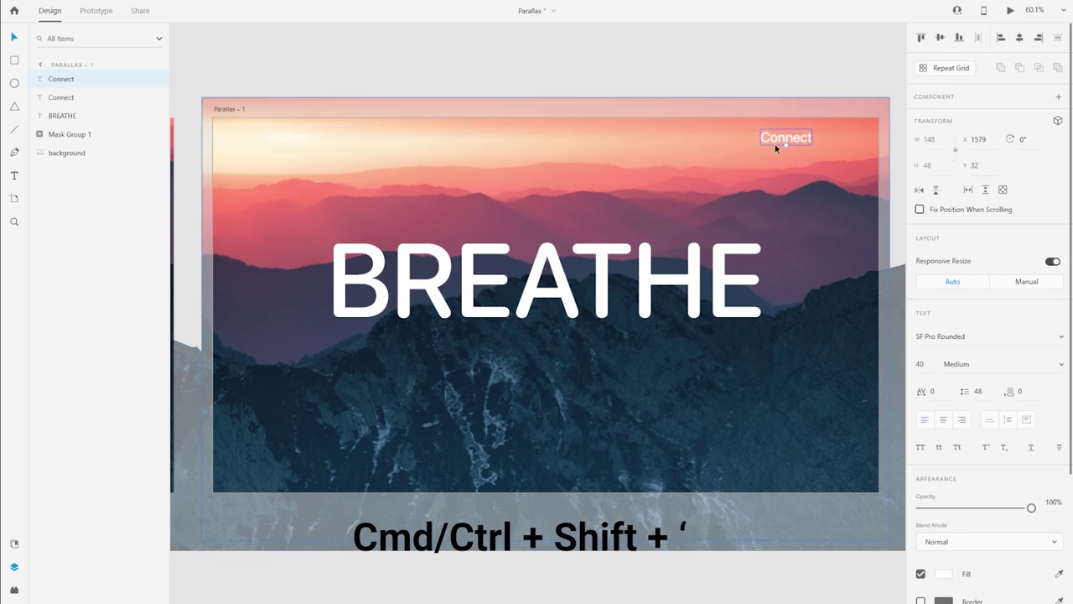
{"action": "key", "text": "ctrl+shift+apostrophe"}
{"action": "left_click_drag", "start_coordinate": [792, 139], "coordinate": [805, 139]}
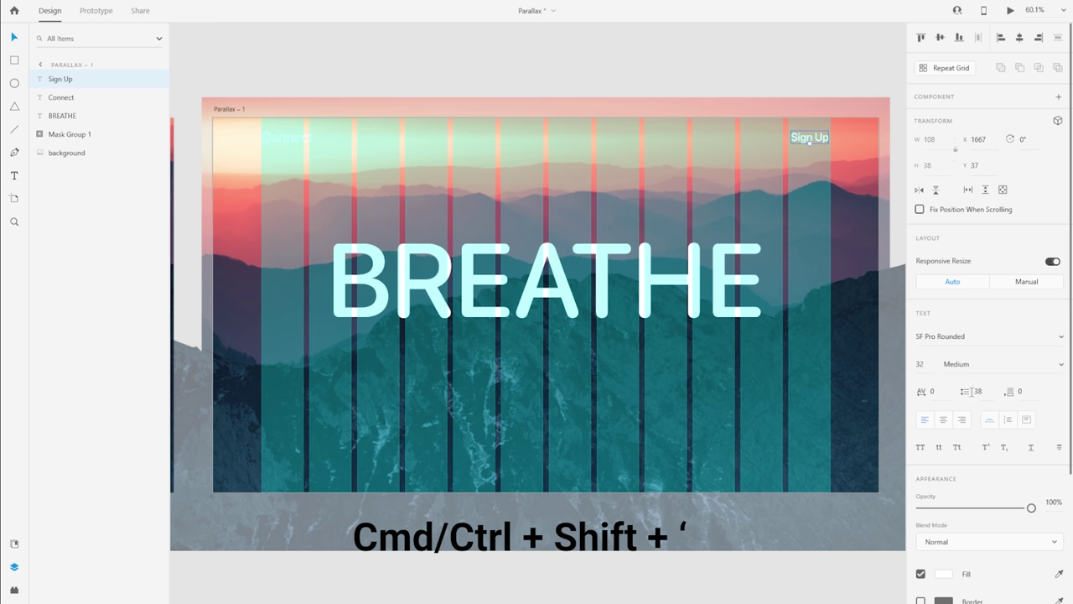
Duplicate the Sign Up text twice along the header row and change the copies to Login and About Us
{"action": "left_click_drag", "start_coordinate": [810, 137], "coordinate": [707, 137]}
{"action": "type", "text": "Login"}
{"action": "double_click", "coordinate": [707, 137]}
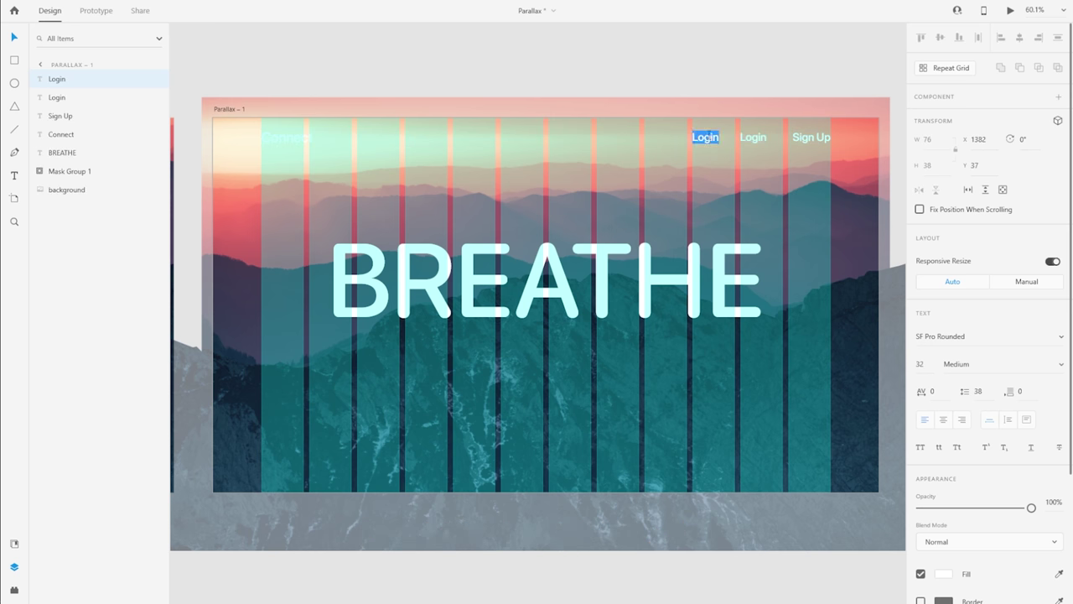
{"action": "type", "text": "About Us"}
{"action": "key", "text": "Escape"}
Hide the layout grid and shift the four header texts slightly down together
{"action": "key", "text": "ctrl+shift+apostrophe"}
{"action": "left_click_drag", "start_coordinate": [508, 42], "coordinate": [821, 137]}
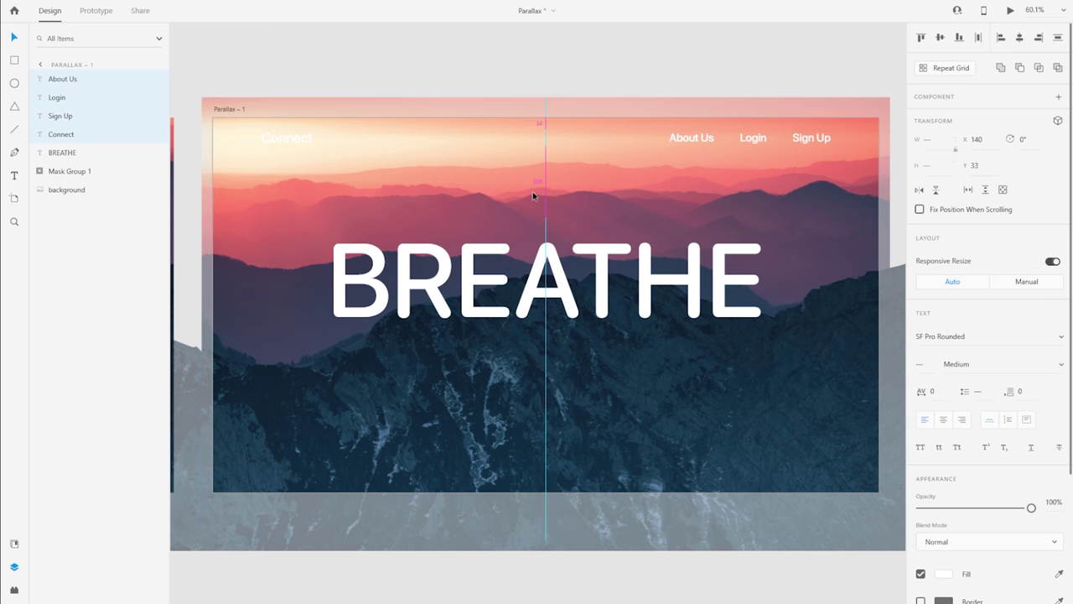
Draw a full-width 1920 px rectangle along the artboard's upper edge and set its height to 120
{"action": "key", "text": "r"}
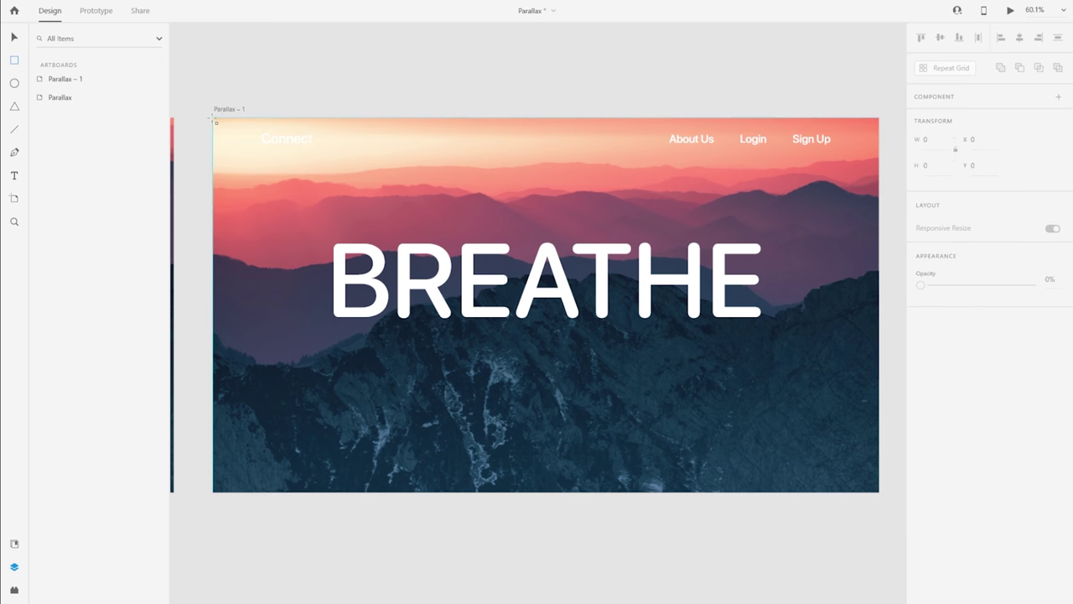
{"action": "left_click_drag", "start_coordinate": [214, 118], "coordinate": [879, 156]}
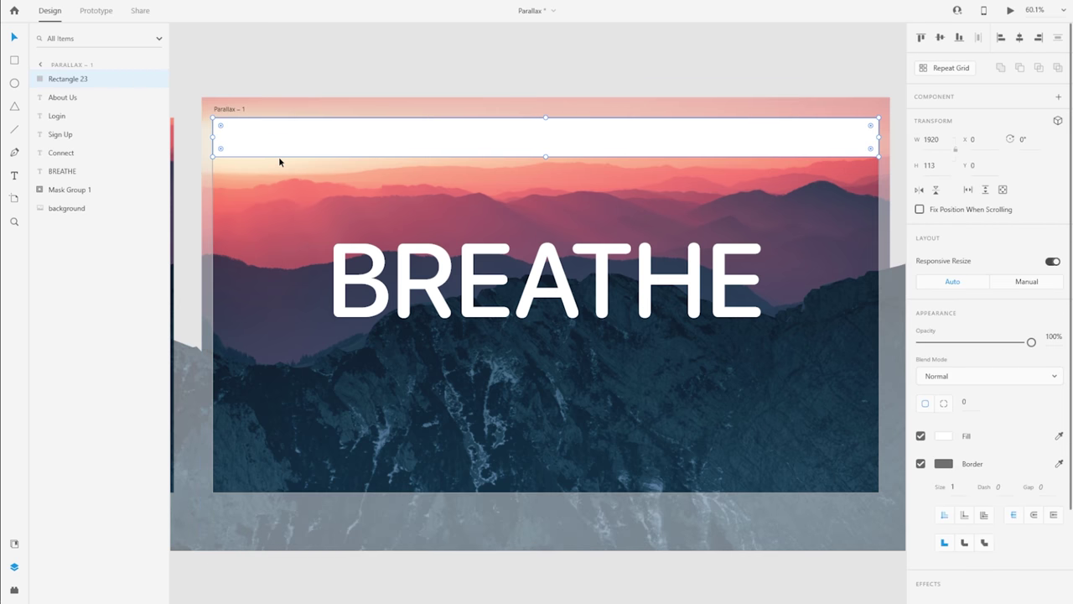
{"action": "left_click", "coordinate": [929, 165]}
{"action": "type", "text": "120"}
{"action": "key", "text": "Return"}
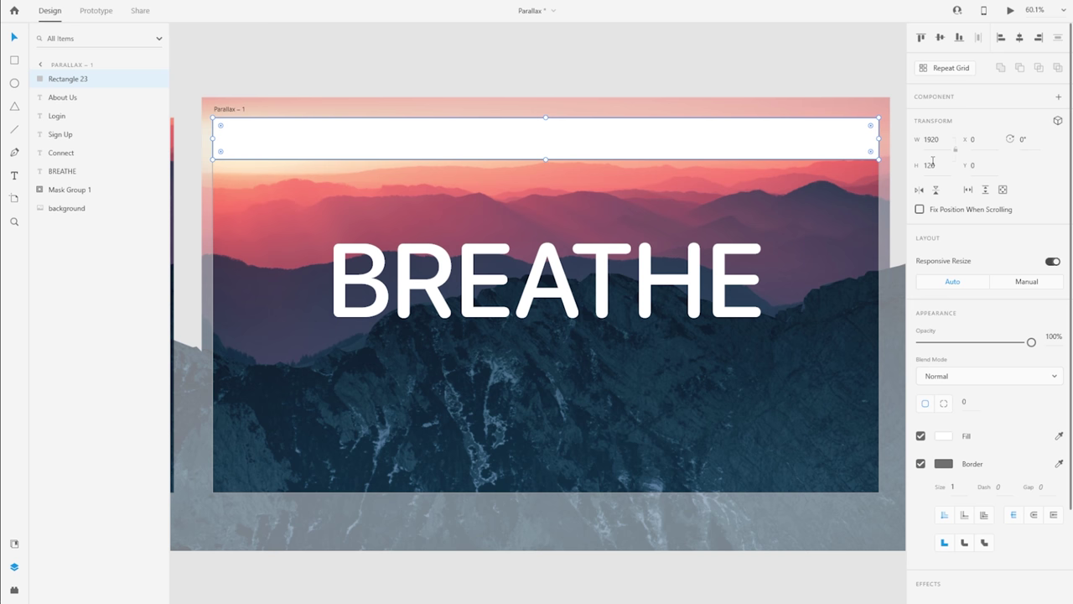
Rename the header rectangle as BG and move it below the four header texts in the layer order
{"action": "double_click", "coordinate": [72, 81]}
{"action": "type", "text": "BG"}
{"action": "key", "text": "Return"}
{"action": "left_click_drag", "start_coordinate": [72, 81], "coordinate": [72, 161]}
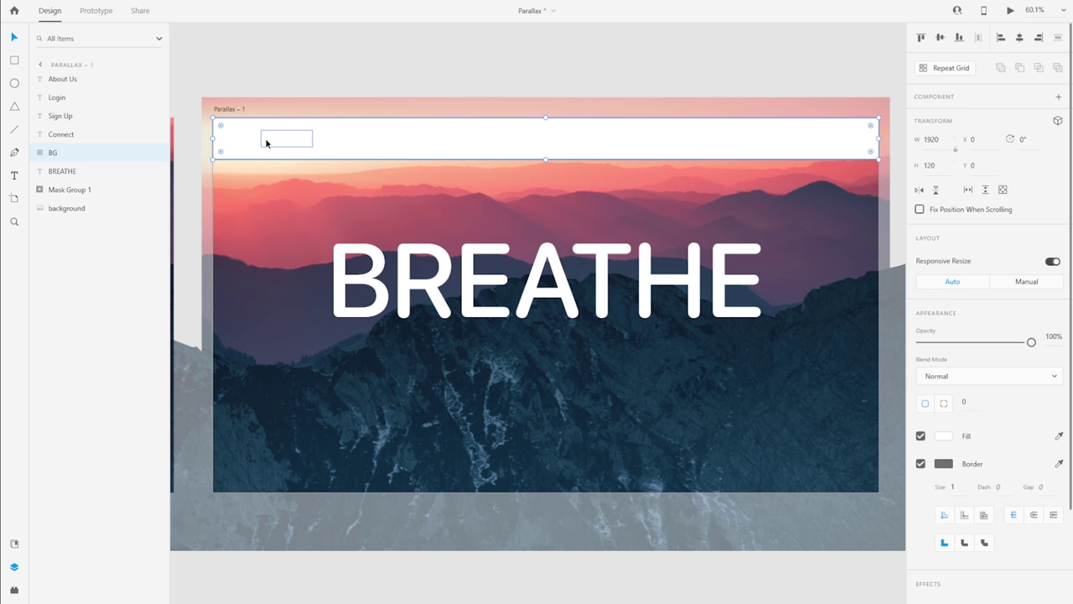
Fill the BG rectangle with a vertical linear gradient from black to fully transparent and remove its border
{"action": "left_click", "coordinate": [943, 436]}
{"action": "left_click", "coordinate": [792, 333]}
{"action": "left_click", "coordinate": [795, 368]}
{"action": "left_click_drag", "start_coordinate": [795, 369], "coordinate": [771, 466]}
{"action": "left_click_drag", "start_coordinate": [904, 369], "coordinate": [903, 416]}
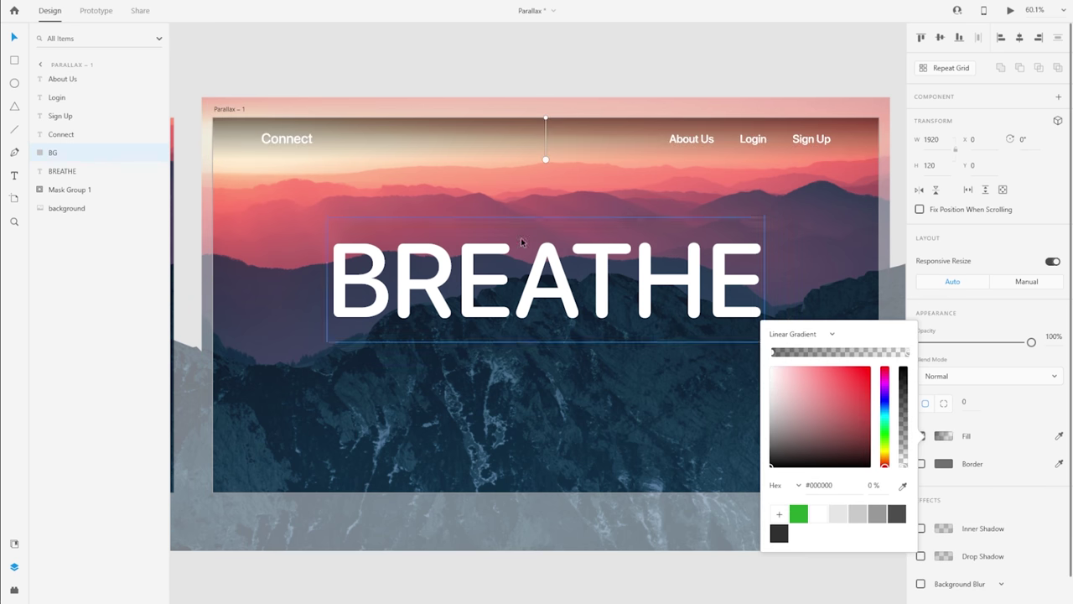
{"action": "left_click_drag", "start_coordinate": [546, 118], "coordinate": [546, 124]}
{"action": "left_click", "coordinate": [492, 92]}
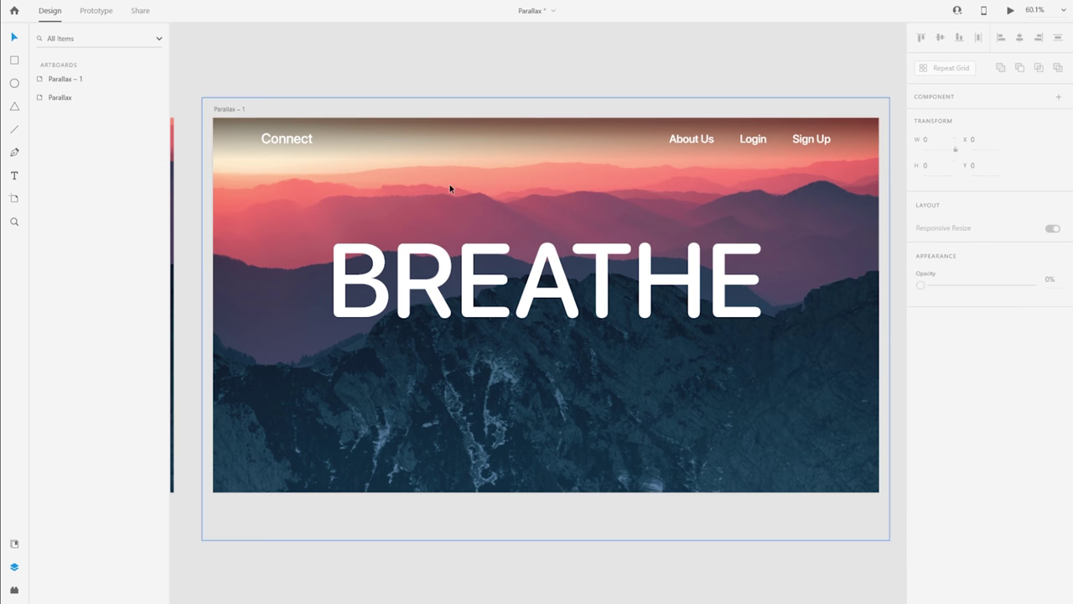
Group the four header texts with the BG rectangle and name the group Header
{"action": "left_click", "coordinate": [266, 139]}
{"action": "left_click", "coordinate": [74, 79], "text": "shift"}
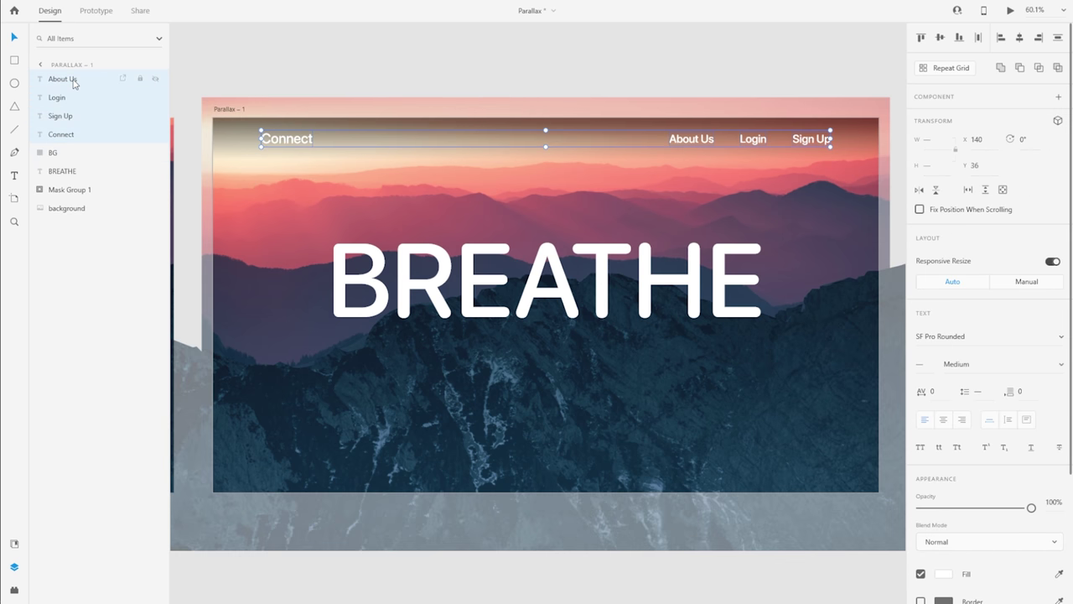
{"action": "left_click", "coordinate": [70, 158], "text": "shift"}
{"action": "key", "text": "ctrl+g"}
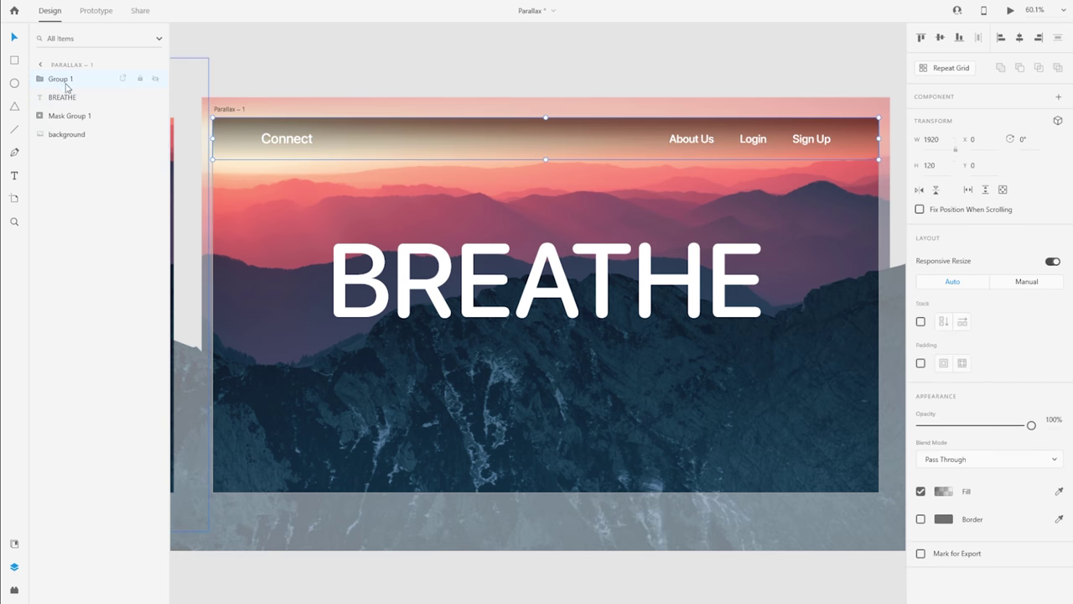
{"action": "double_click", "coordinate": [63, 80]}
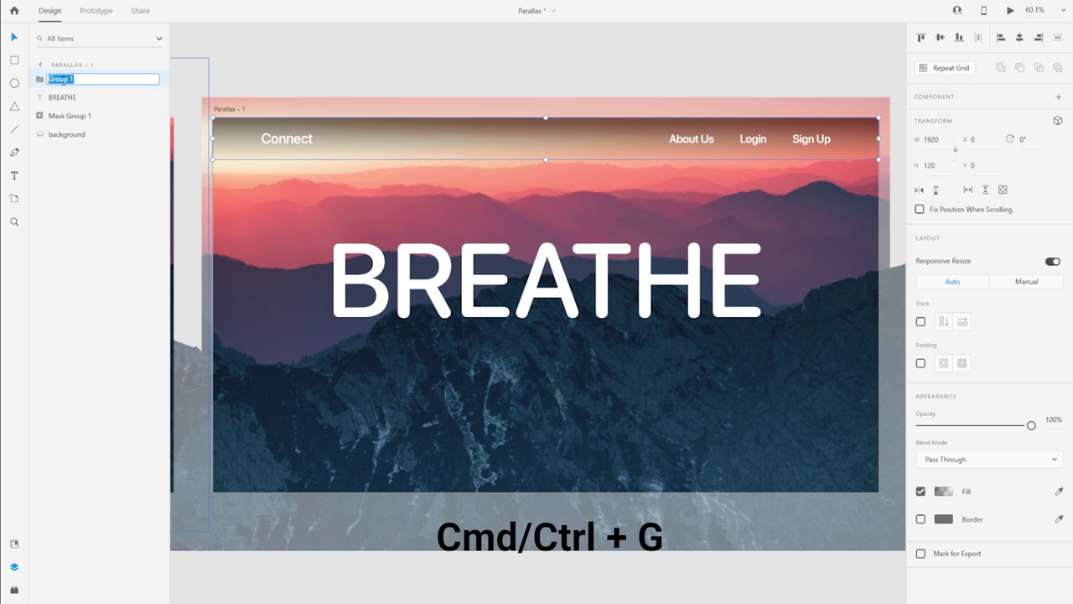
{"action": "type", "text": "Header"}
{"action": "key", "text": "Return"}
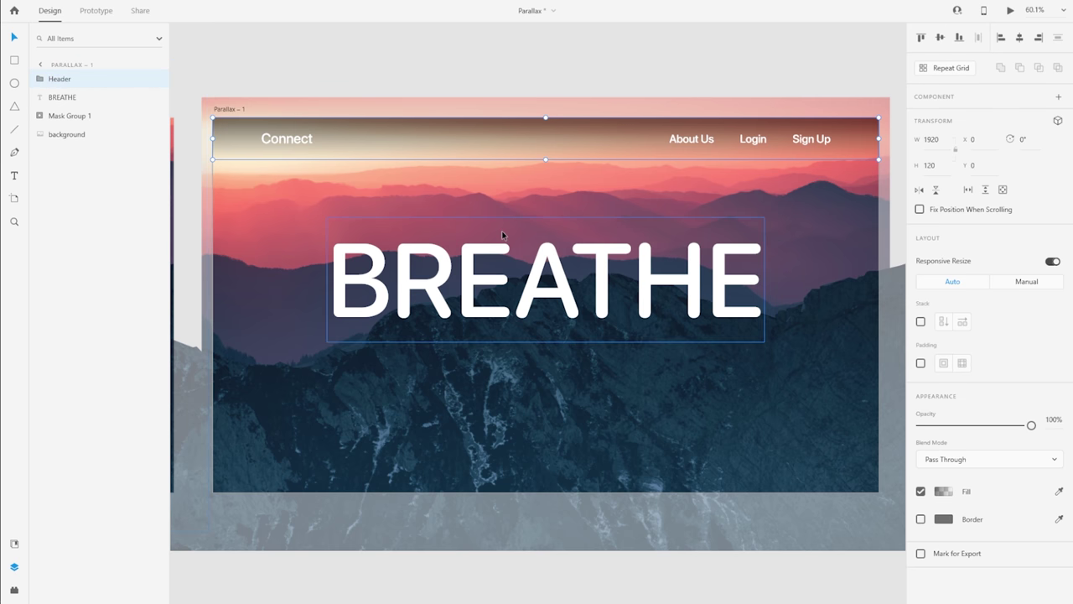
Reduce the BREATHE text to font size 260 at X 413, Y 243, and move it behind the masked mountain
{"action": "left_click", "coordinate": [543, 337]}
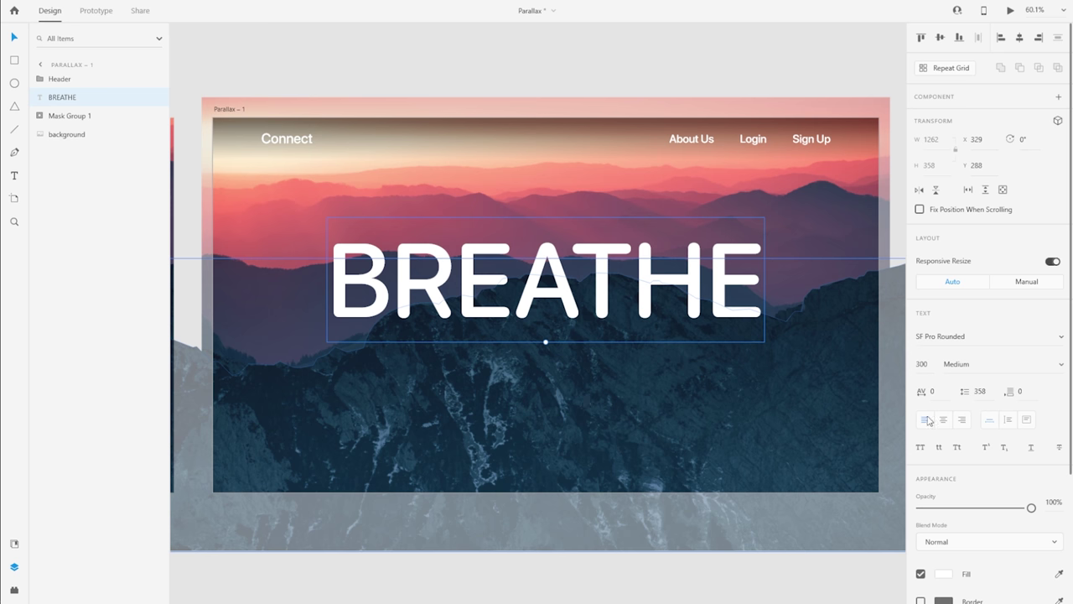
{"action": "left_click_drag", "start_coordinate": [546, 341], "coordinate": [546, 307]}
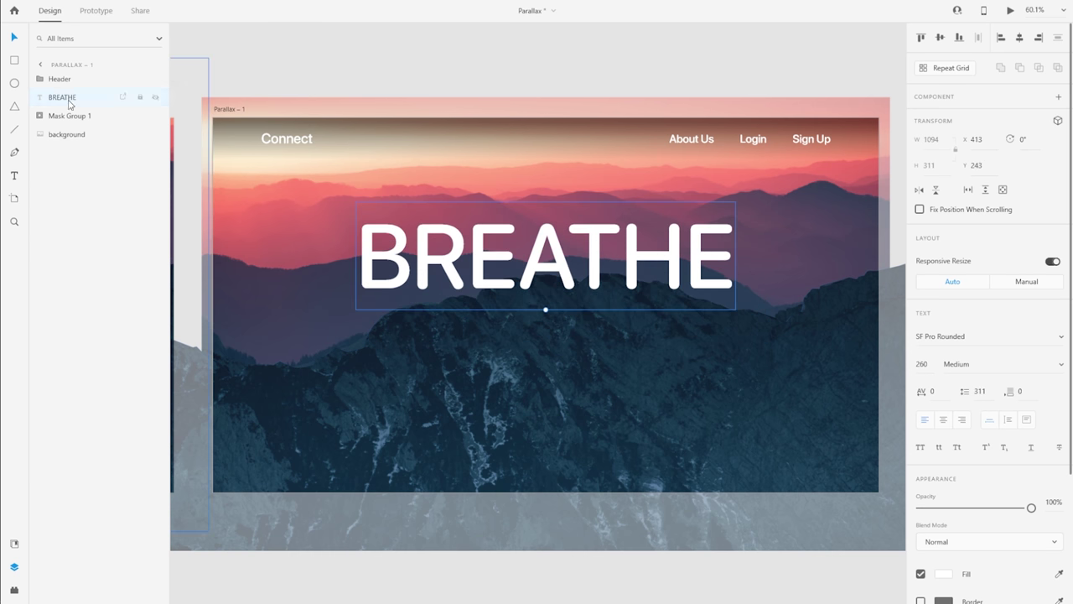
{"action": "left_click_drag", "start_coordinate": [71, 99], "coordinate": [77, 126]}
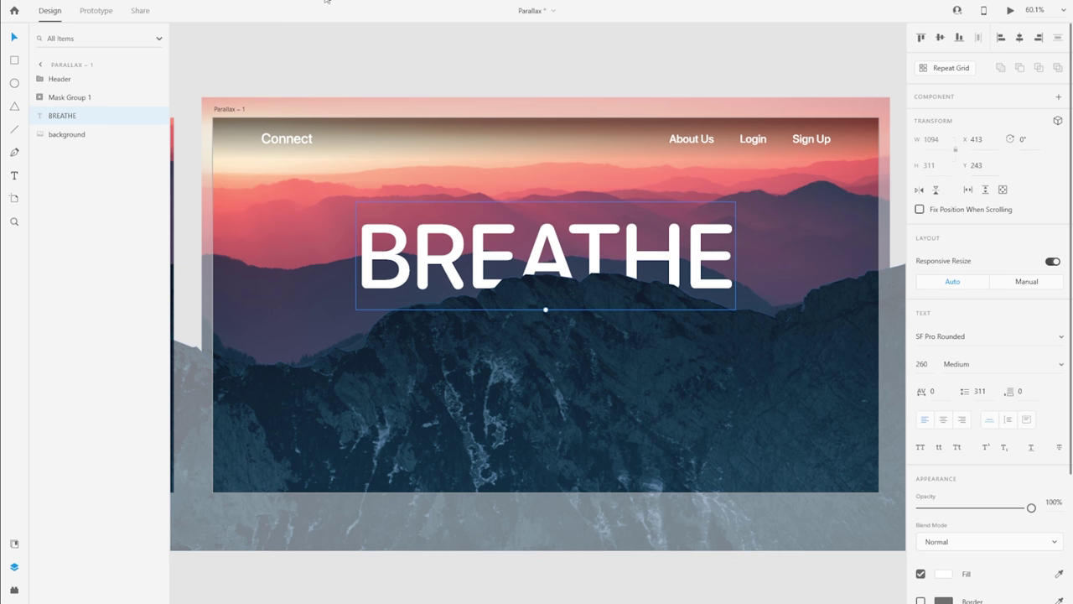
Add a centred text box about 1001 by 133 over the mountain with filler text etdhbgfcv at font size 24
{"action": "left_click", "coordinate": [362, 85]}
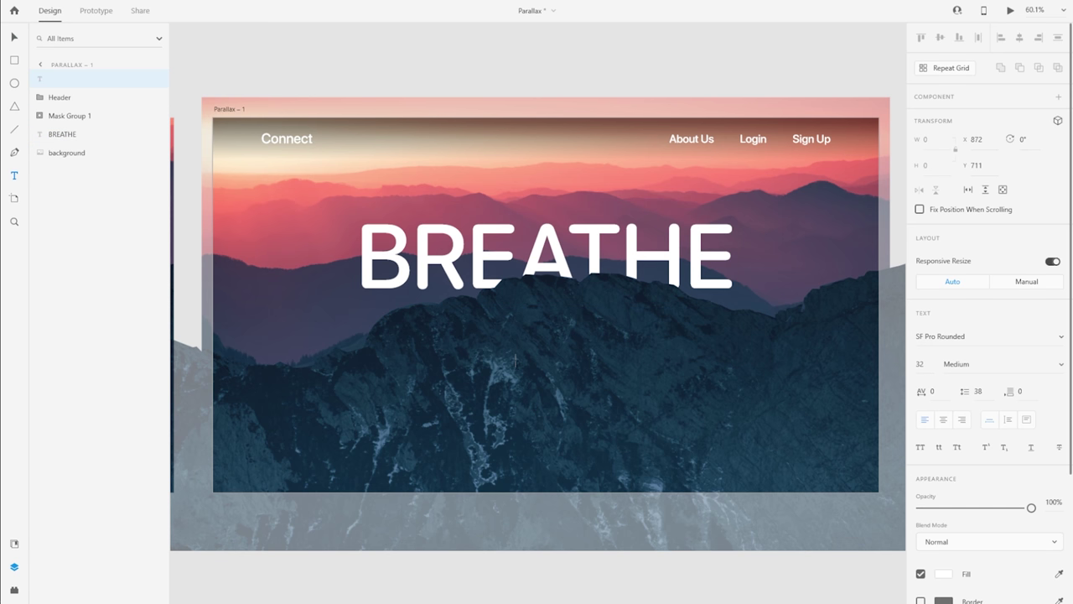
{"action": "key", "text": "t"}
{"action": "left_click", "coordinate": [491, 364]}
{"action": "type", "text": "etdhbgfcv"}
{"action": "key", "text": "Escape"}
{"action": "left_click_drag", "start_coordinate": [542, 360], "coordinate": [837, 400]}
{"action": "left_click", "coordinate": [244, 38]}
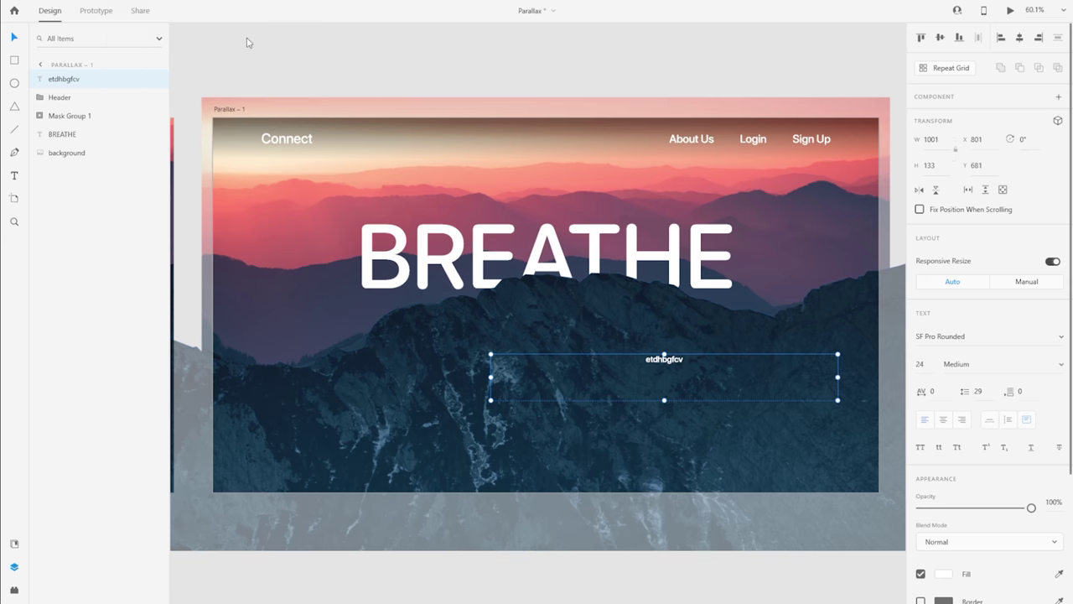
Place the text box at X 460, Y 695, and fill it with Lorem ipsum text ending in "Stet clita kasd gubergren."
{"action": "left_click_drag", "start_coordinate": [680, 410], "coordinate": [561, 415]}
{"action": "scroll", "coordinate": [561, 415], "scroll_direction": "up", "scroll_amount": 3}
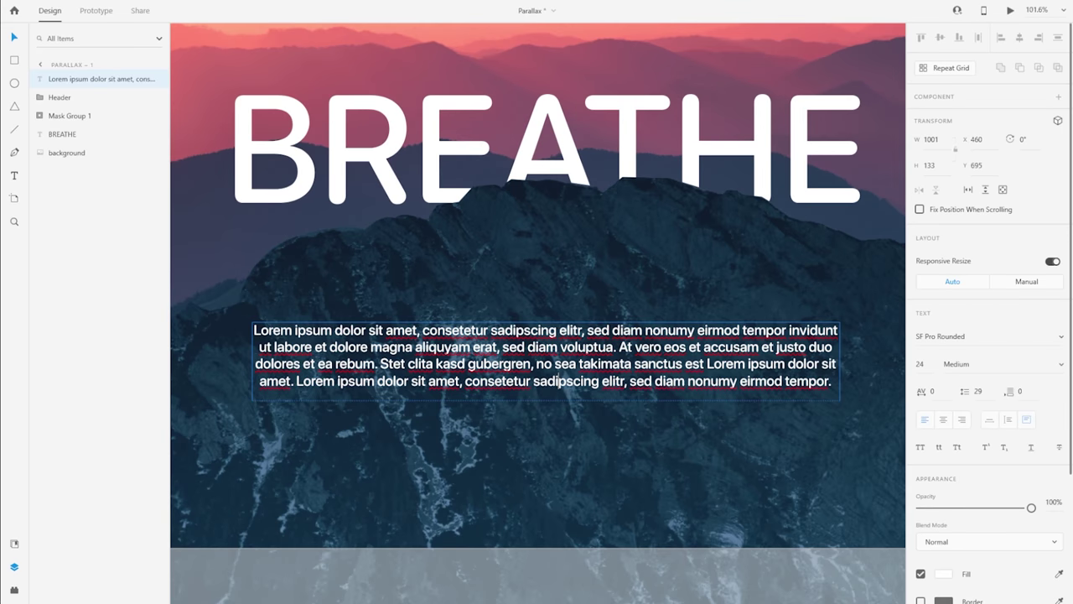
{"action": "key", "text": "ctrl+shift+End"}
{"action": "type", "text": ". Stet clita kasd gubergren."}
{"action": "scroll", "coordinate": [522, 373], "scroll_direction": "down", "scroll_amount": 3}
{"action": "scroll", "coordinate": [522, 373], "scroll_direction": "up", "scroll_amount": 3}
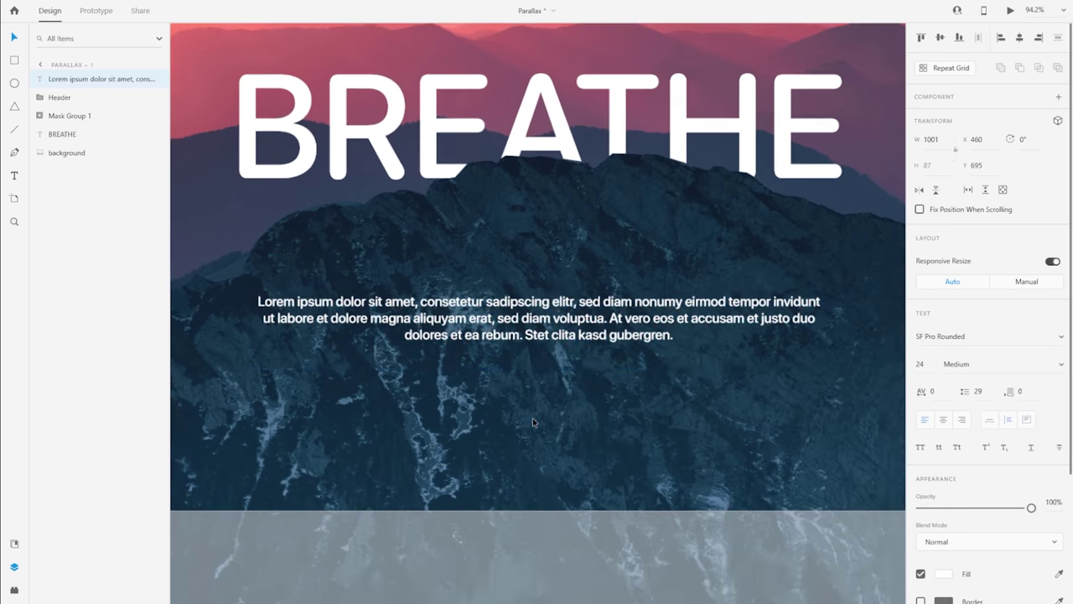
Duplicate the Lorem ipsum text directly below itself and change the copy to Get Started
{"action": "left_click_drag", "start_coordinate": [537, 315], "coordinate": [536, 384], "text": "alt"}
{"action": "double_click", "coordinate": [536, 384]}
{"action": "key", "text": "ctrl+a"}
{"action": "type", "text": "Get Started"}
{"action": "key", "text": "Escape"}
Draw a white, fully rounded 240 by 64 rectangle behind the Get Started text and make the text dark
{"action": "key", "text": "r"}
{"action": "mouse_move", "coordinate": [489, 355]}
{"action": "left_mouse_down"}
{"action": "mouse_move", "coordinate": [645, 390]}
{"action": "mouse_move", "coordinate": [516, 362]}
{"action": "left_mouse_up"}
{"action": "key", "text": "ctrl+["}
{"action": "left_click", "coordinate": [560, 374]}
{"action": "left_click", "coordinate": [943, 436]}
{"action": "key", "text": "Escape"}
Centre the Get Started text and its rounded rectangle below the paragraph at X 840, Y 822, and group them
{"action": "left_click", "coordinate": [620, 373], "text": "shift"}
{"action": "left_click_drag", "start_coordinate": [578, 377], "coordinate": [558, 377]}
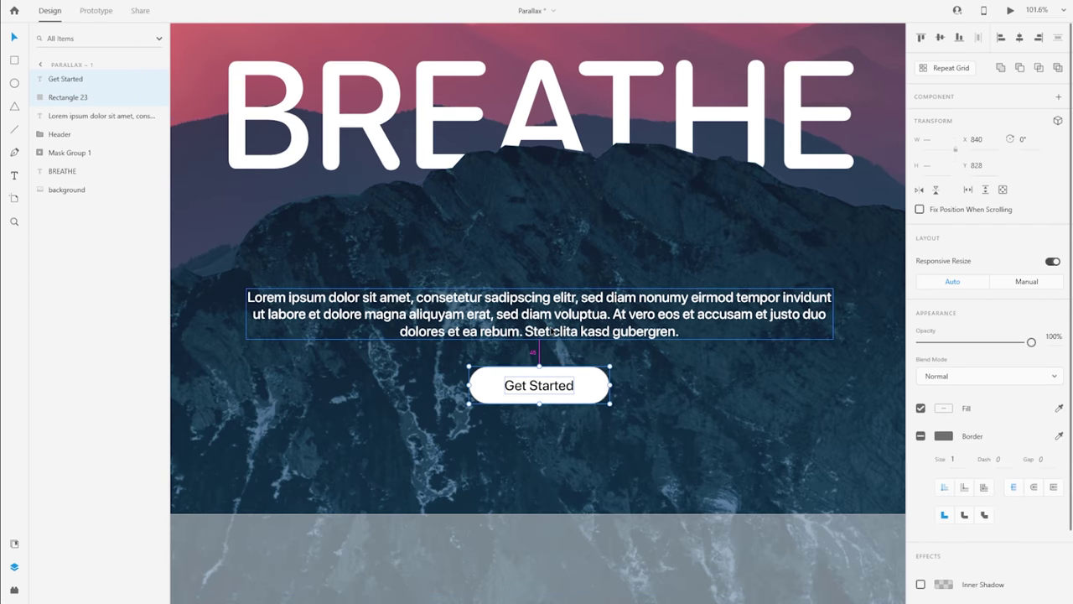
{"action": "scroll", "coordinate": [612, 317], "scroll_direction": "down", "scroll_amount": 5}
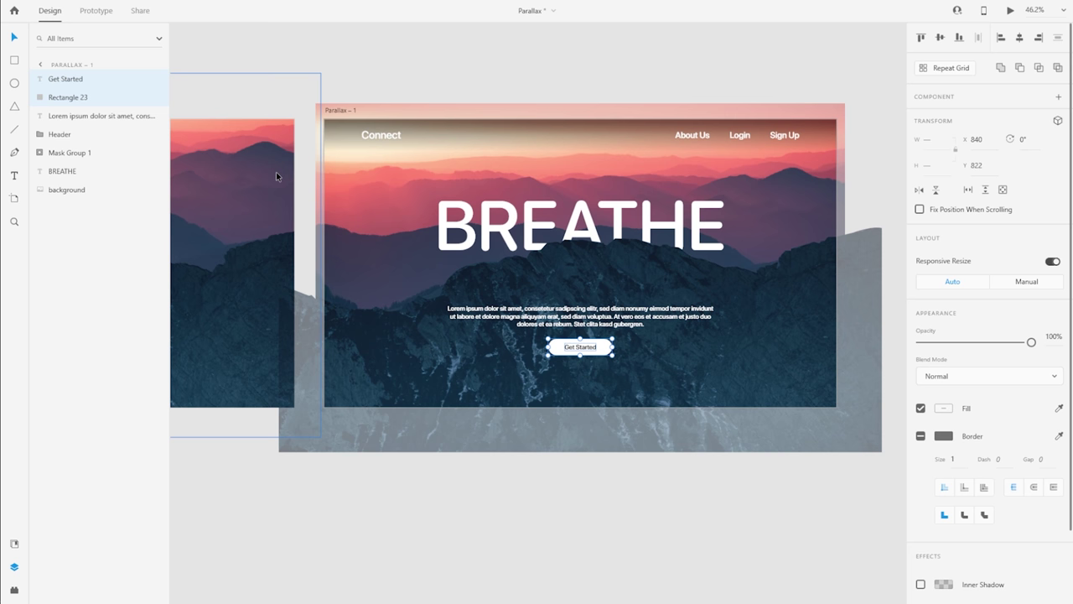
{"action": "key", "text": "ctrl+g"}
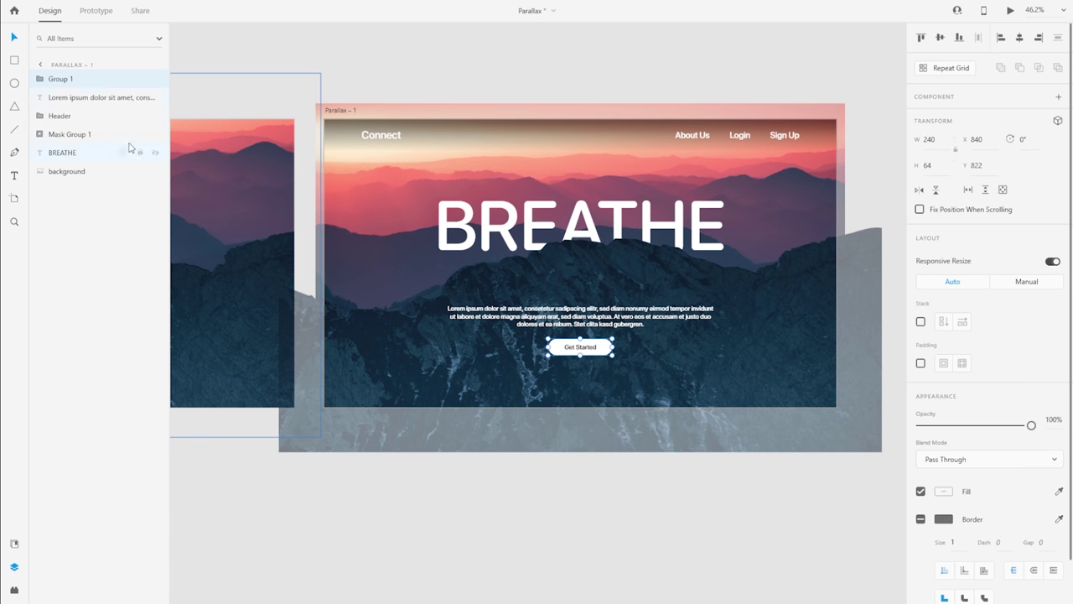
Rename the button's group as CTA
{"action": "double_click", "coordinate": [65, 79]}
{"action": "type", "text": "CT"}
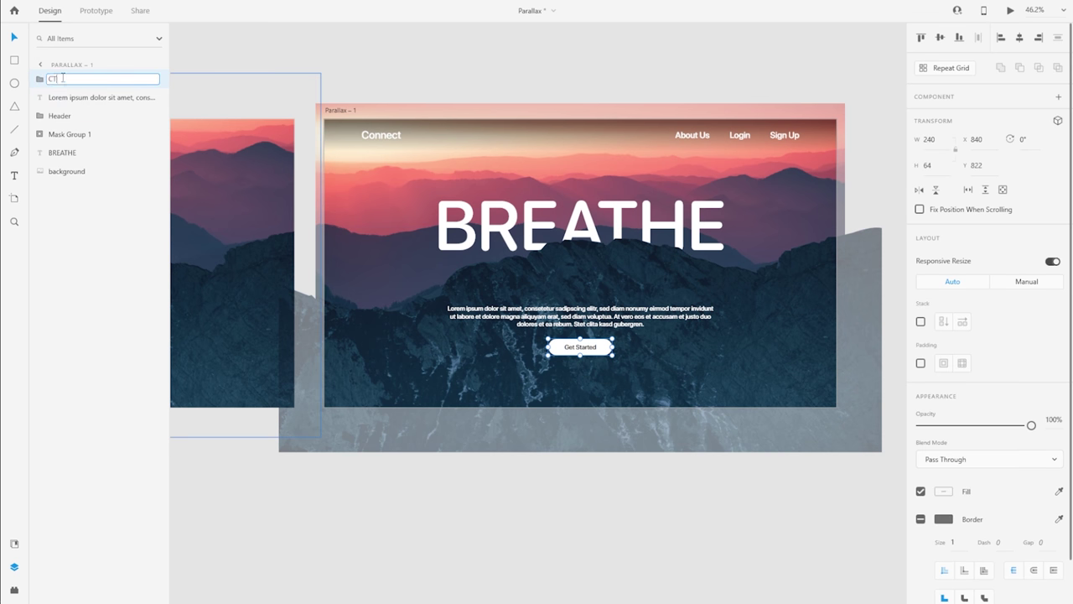
{"action": "type", "text": "A"}
{"action": "key", "text": "Return"}
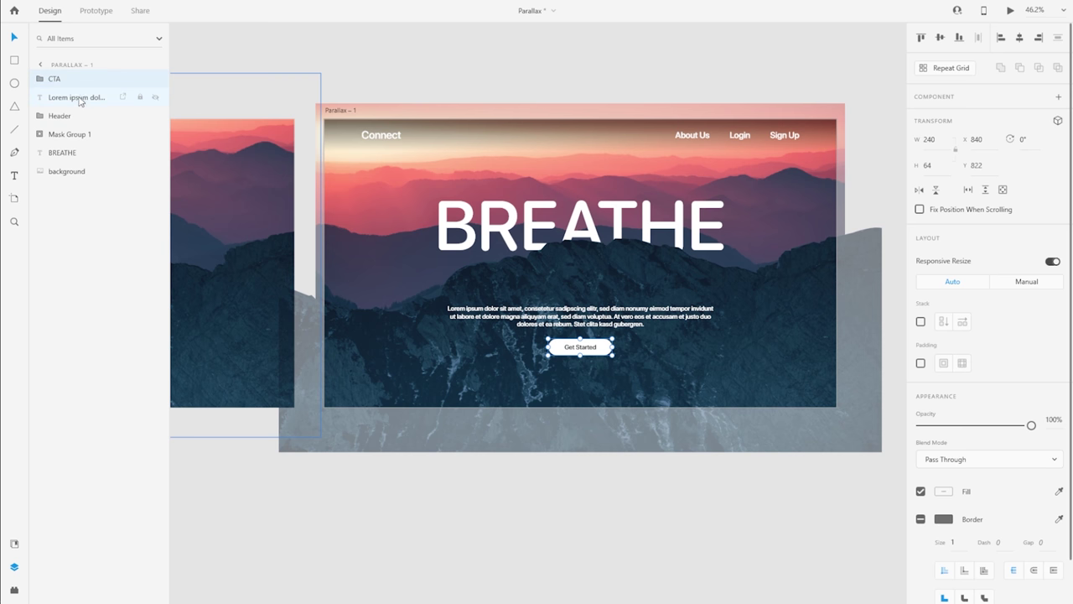
Group the CTA with the Lorem ipsum paragraph and name the group Value Proposition
{"action": "left_click", "coordinate": [81, 101], "text": "shift"}
{"action": "key", "text": "ctrl+g"}
{"action": "double_click", "coordinate": [61, 79]}
{"action": "type", "text": "Value Propositio"}
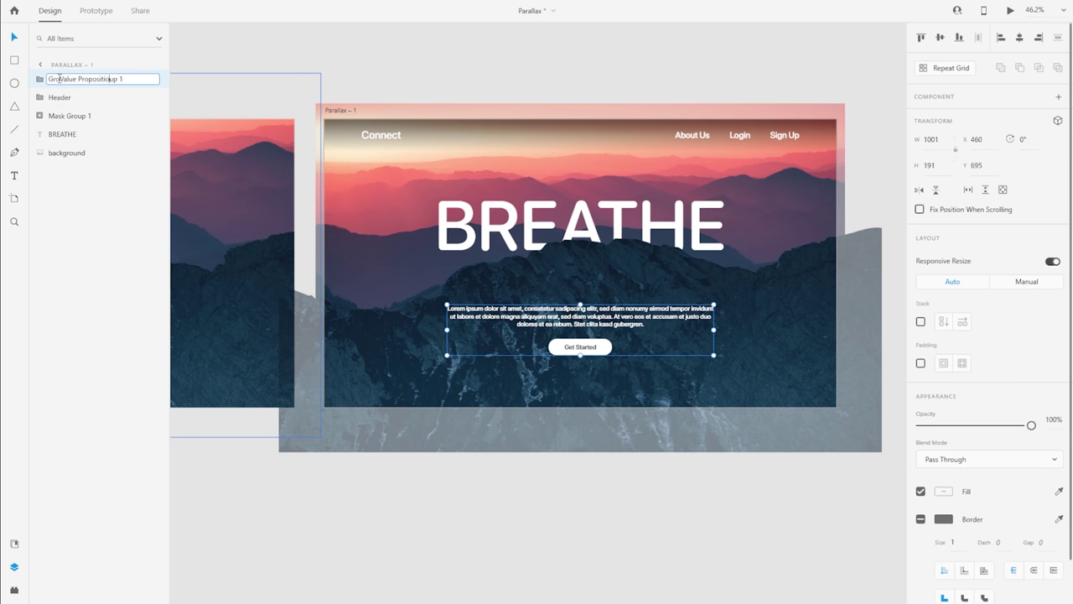
{"action": "type", "text": "n"}
{"action": "key", "text": "Return"}
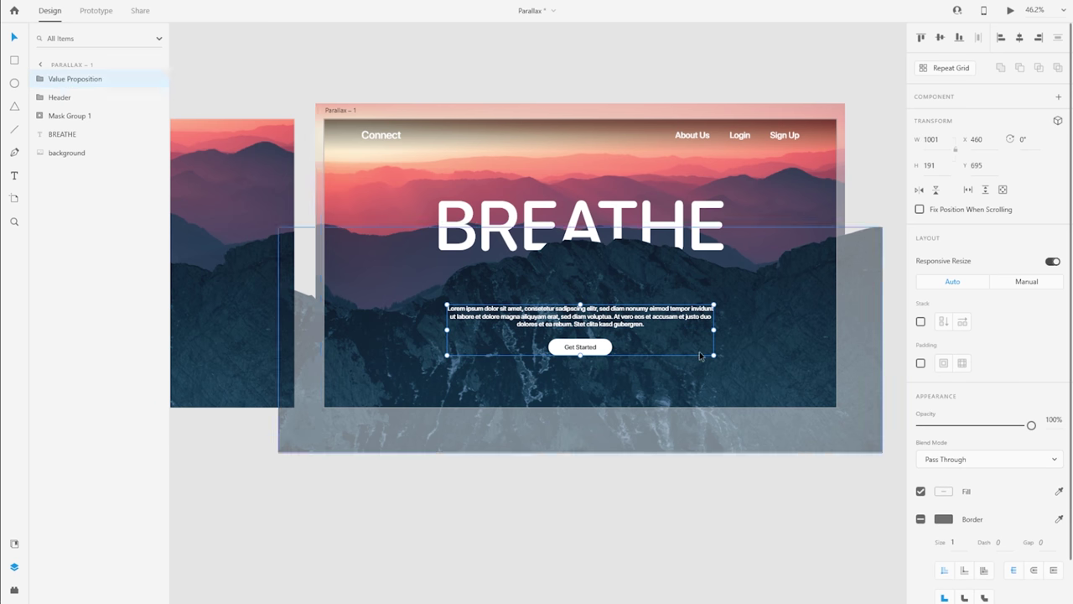
Copy the Value Proposition, Header and BREATHE layers onto the Parallax artboard and place BREATHE beneath Mask Group 1
{"action": "scroll", "coordinate": [533, 65], "scroll_direction": "left", "scroll_amount": 3}
{"action": "scroll", "coordinate": [534, 64], "scroll_direction": "left", "scroll_amount": 2}
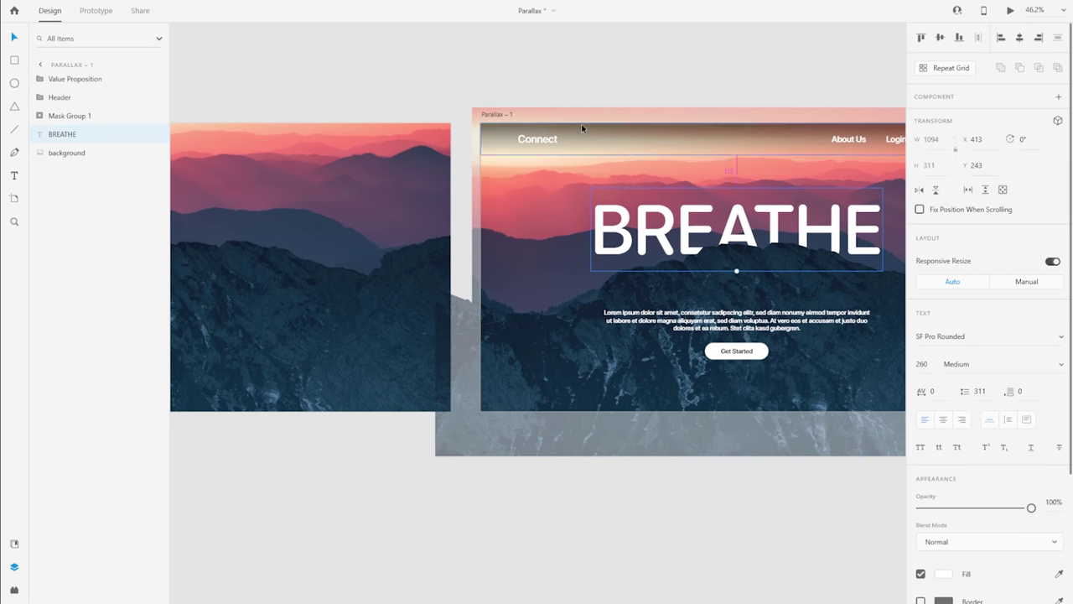
{"action": "scroll", "coordinate": [447, 89], "scroll_direction": "down", "scroll_amount": 3}
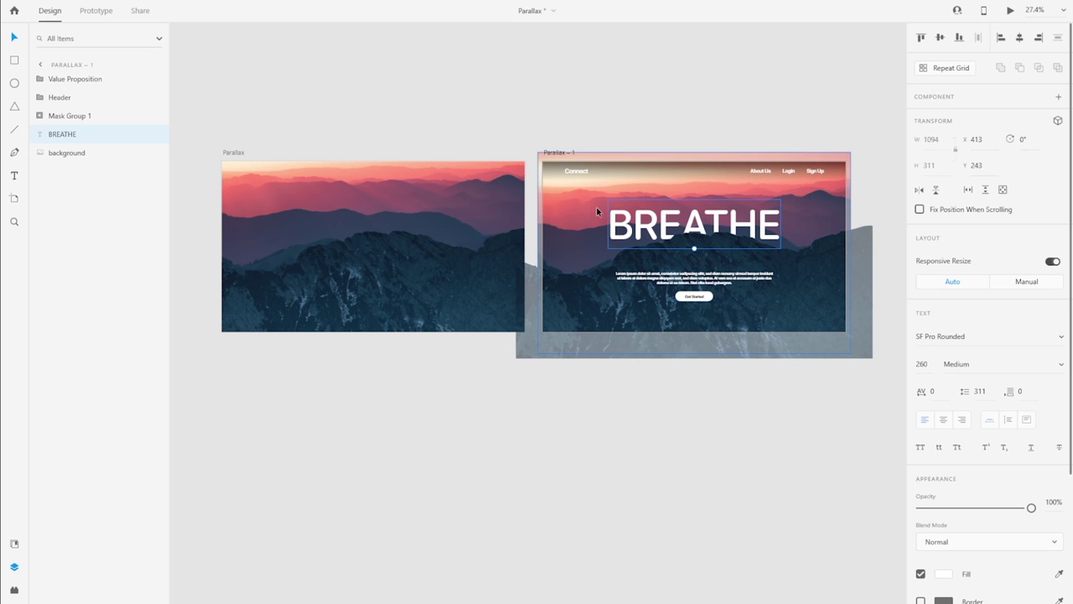
{"action": "left_click", "coordinate": [77, 99]}
{"action": "left_click", "coordinate": [63, 134], "text": "ctrl"}
{"action": "left_click", "coordinate": [76, 78], "text": "ctrl"}
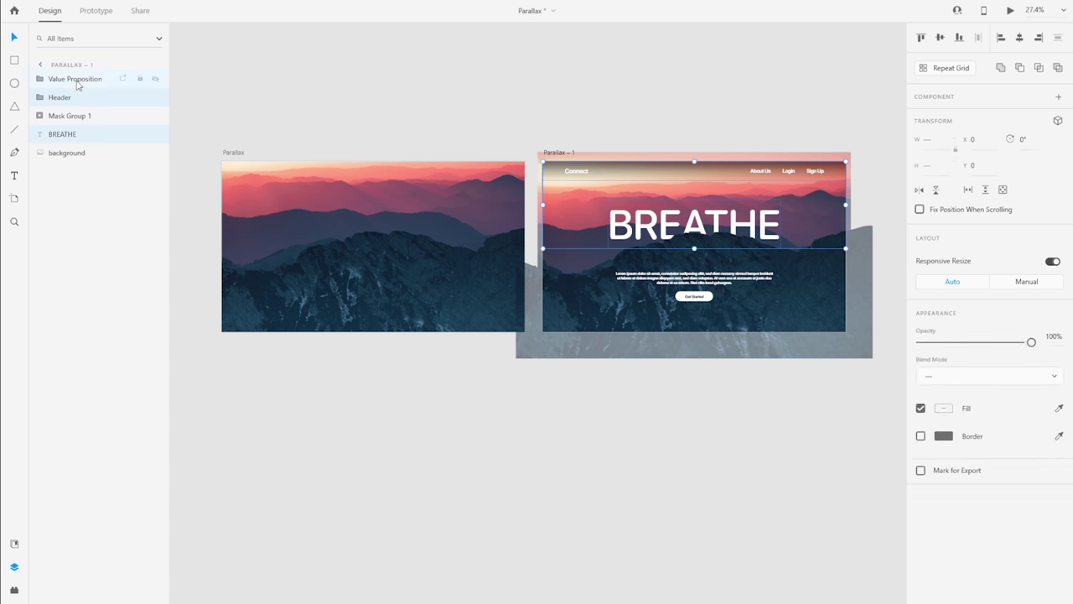
{"action": "left_click", "coordinate": [232, 153]}
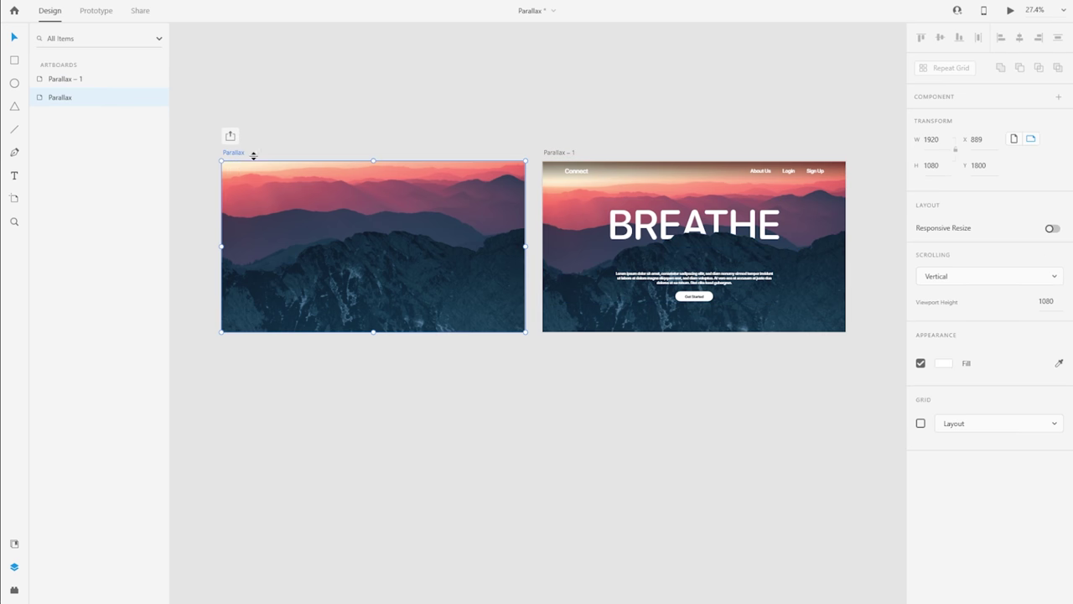
{"action": "key", "text": "ctrl+v"}
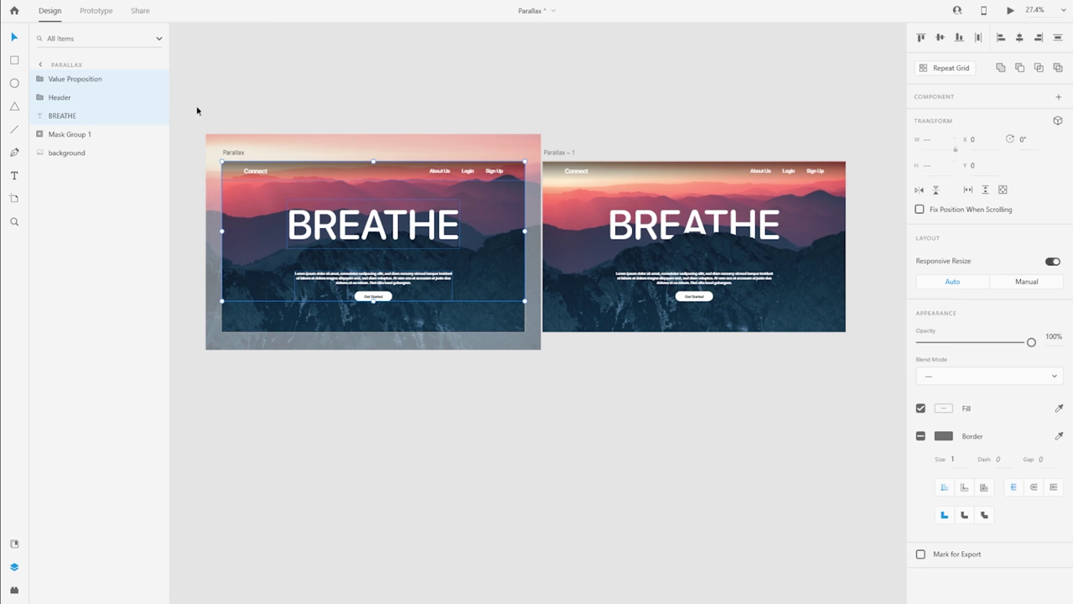
{"action": "left_click_drag", "start_coordinate": [63, 116], "coordinate": [67, 134]}
{"action": "left_click", "coordinate": [67, 79]}
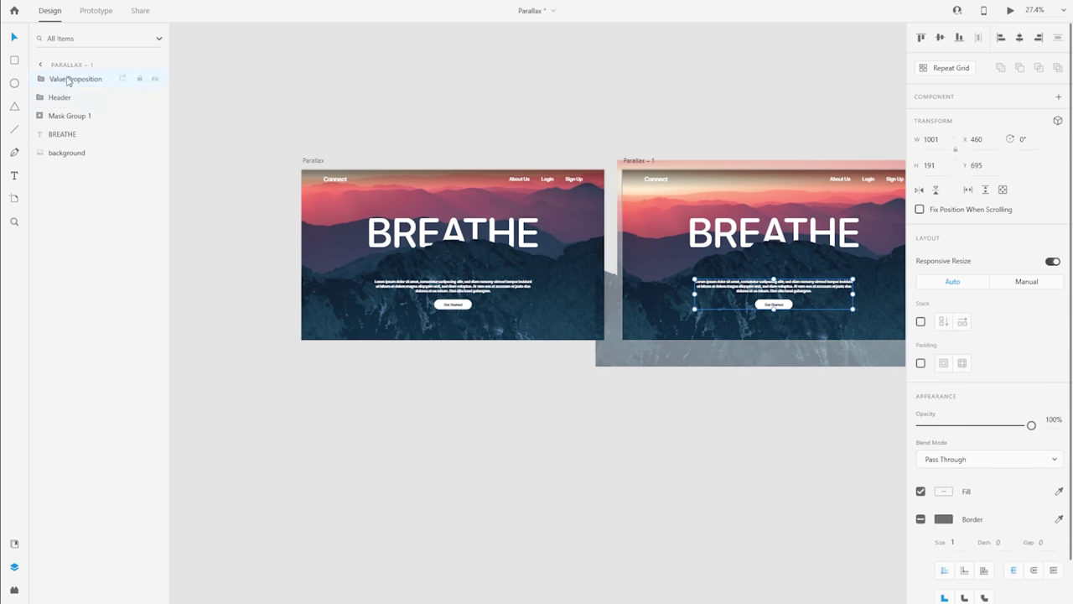
On the Parallax artboard, move the BREATHE title straight down to Y 523 and set its opacity to 0%
{"action": "left_click", "coordinate": [314, 161]}
{"action": "key", "text": "ctrl+3"}
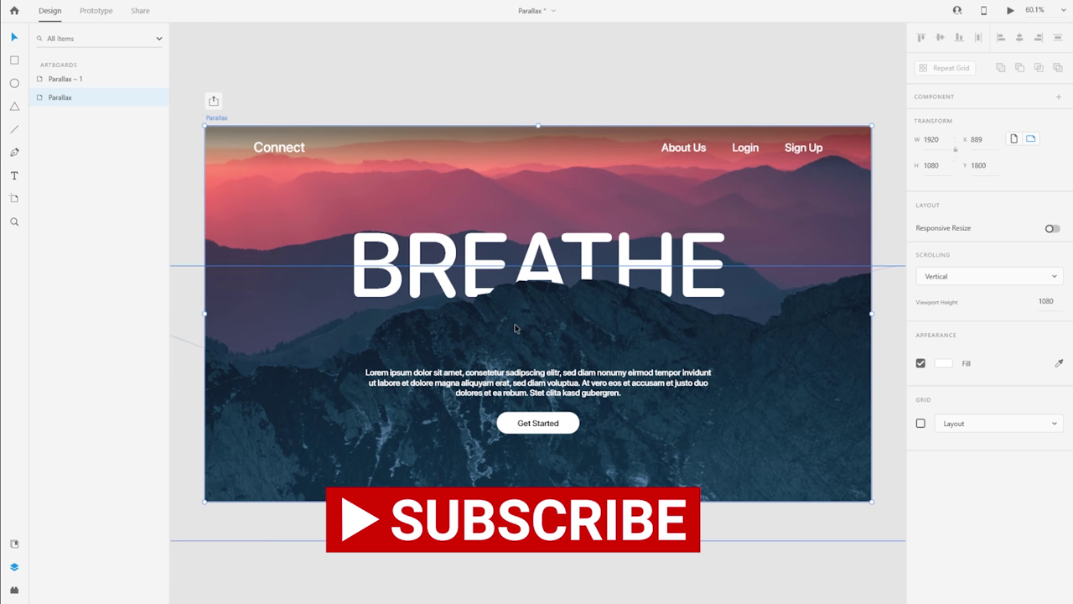
{"action": "left_click", "coordinate": [443, 281]}
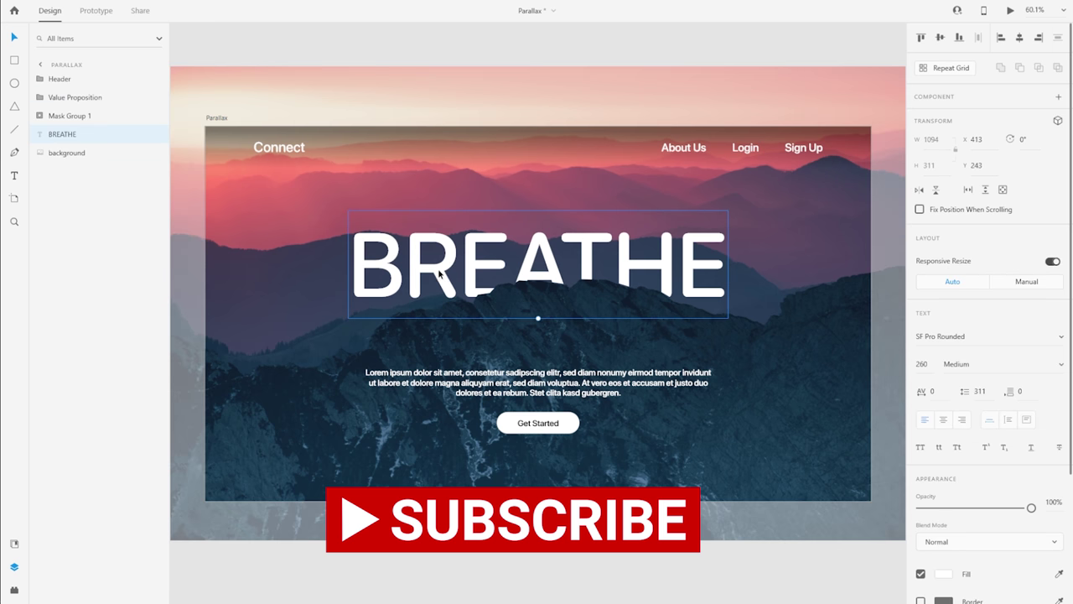
{"action": "left_click_drag", "start_coordinate": [442, 275], "coordinate": [447, 372]}
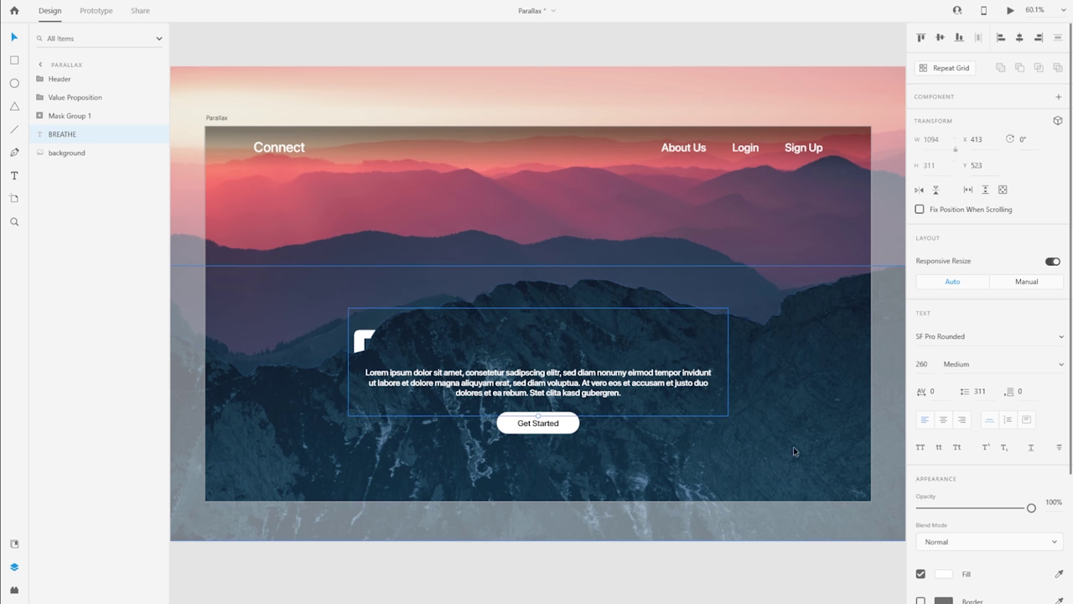
{"action": "left_click_drag", "start_coordinate": [950, 506], "coordinate": [865, 505]}
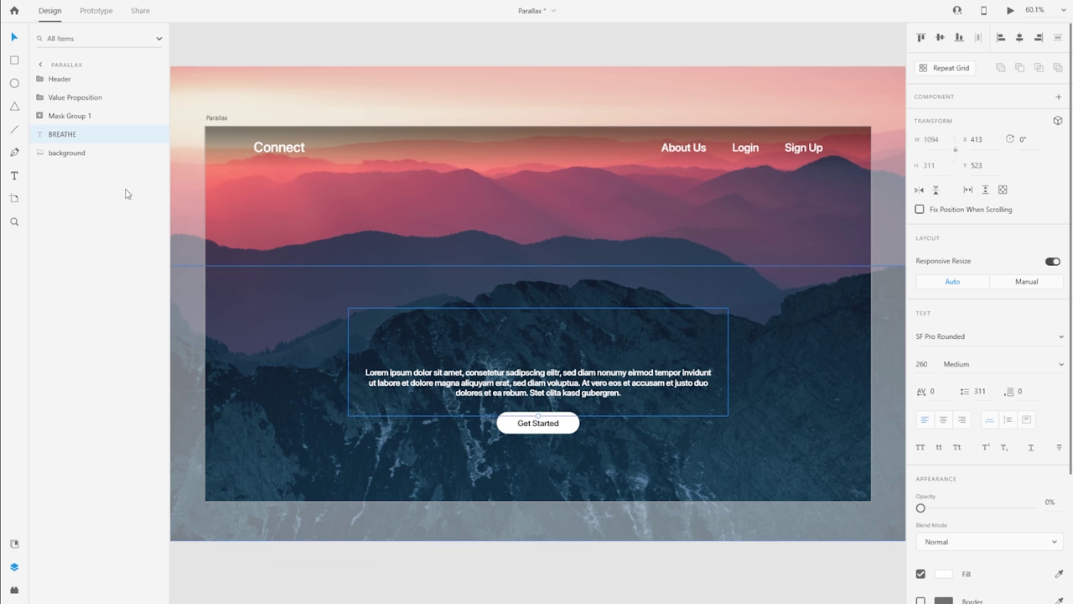
Move the Parallax artboard's Value Proposition group straight down to Y 834 and set its opacity to 0%
{"action": "left_click", "coordinate": [528, 395]}
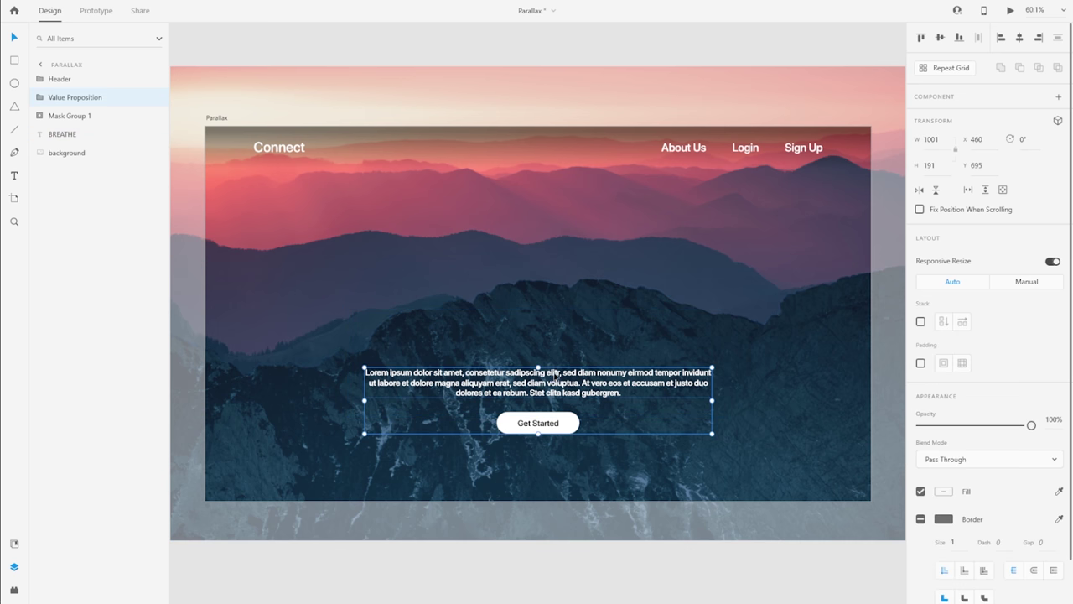
{"action": "left_click_drag", "start_coordinate": [553, 373], "coordinate": [547, 422]}
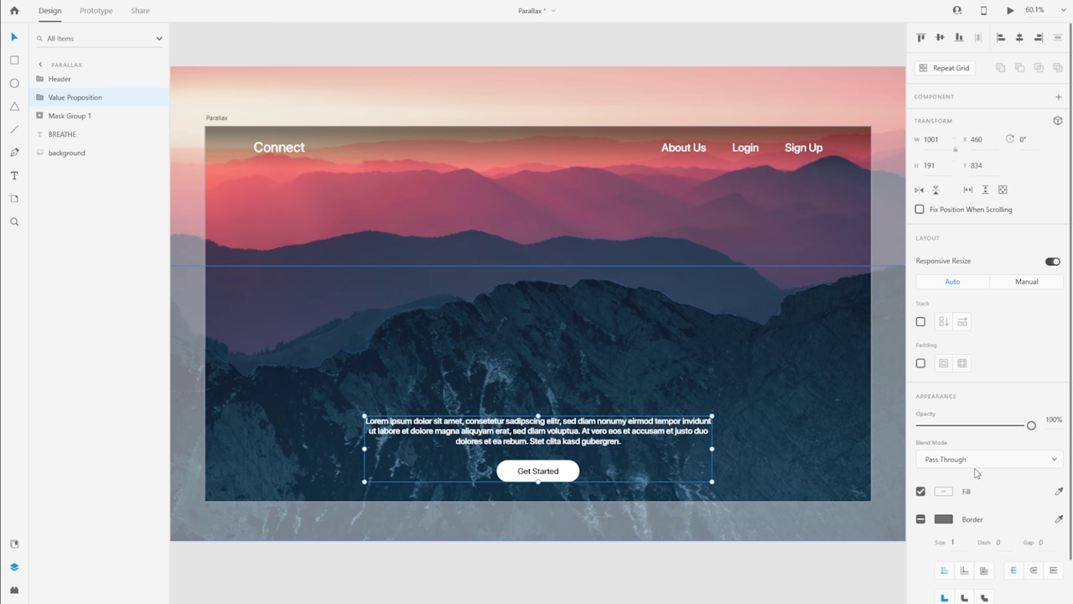
{"action": "left_click_drag", "start_coordinate": [926, 426], "coordinate": [892, 424]}
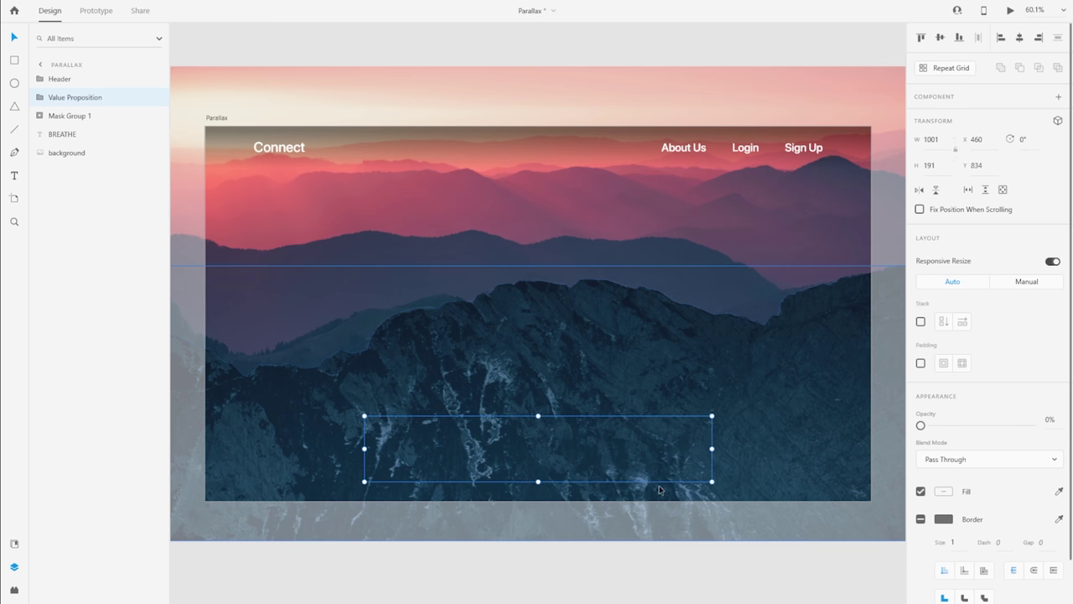
{"action": "left_click", "coordinate": [538, 570]}
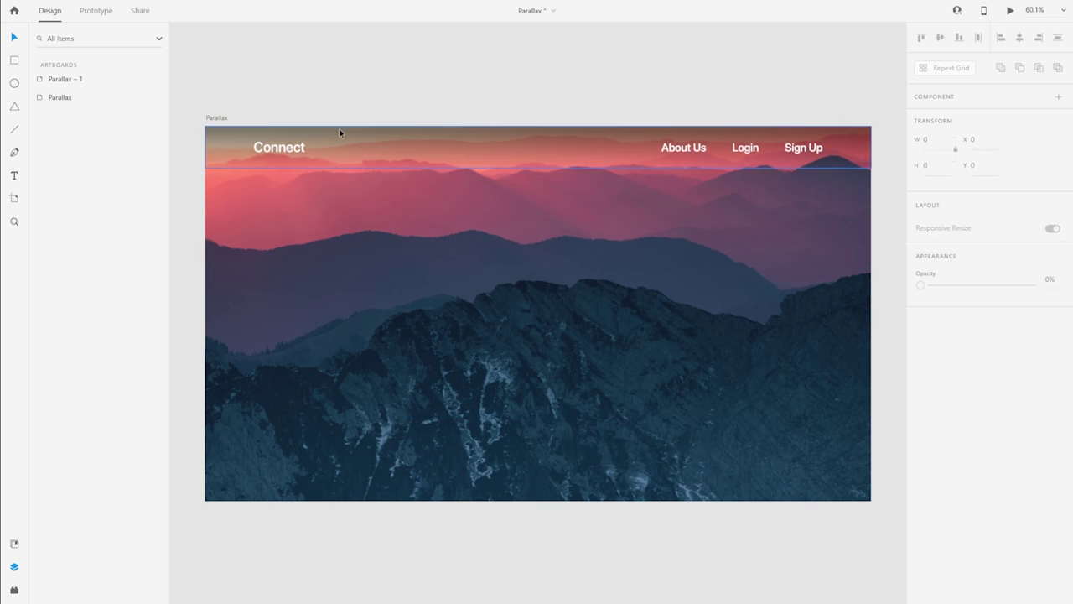
{"action": "key", "text": "ctrl+0"}
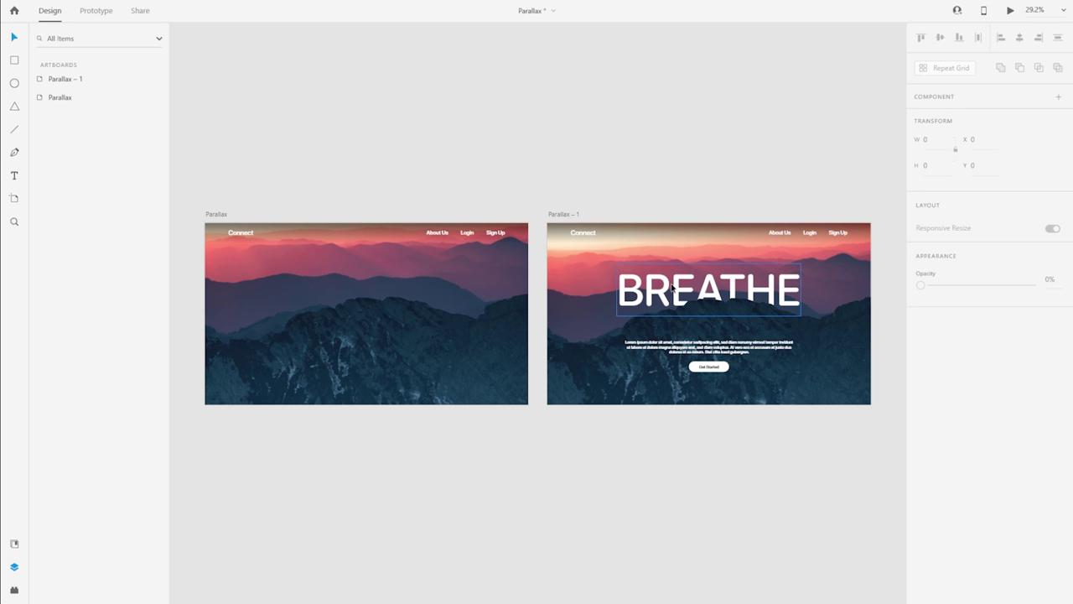
{"action": "left_click", "coordinate": [572, 377]}
{"action": "left_click_drag", "start_coordinate": [572, 378], "coordinate": [460, 355]}
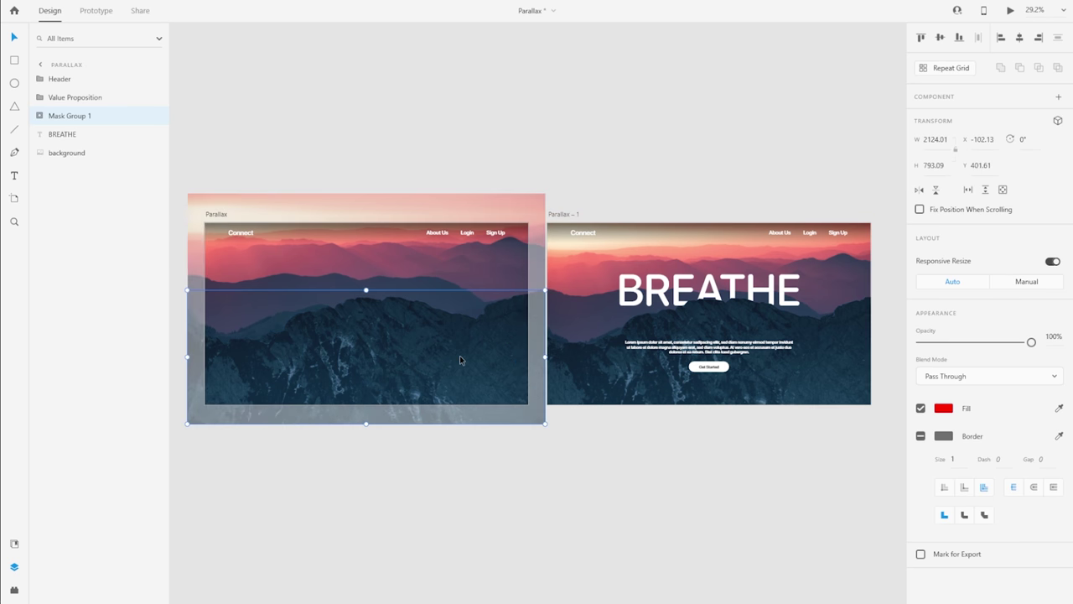
{"action": "left_click", "coordinate": [494, 181]}
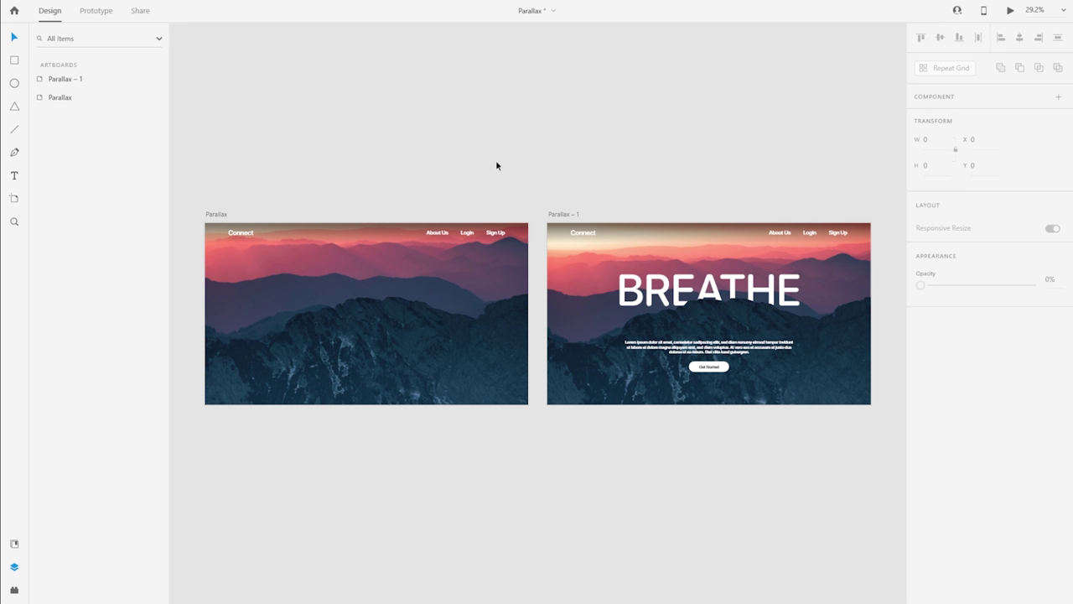
Save the document and add a prototype link from the Parallax artboard to Parallax – 1
{"action": "key", "text": "ctrl+s"}
{"action": "left_click", "coordinate": [95, 12]}
{"action": "left_click", "coordinate": [303, 278]}
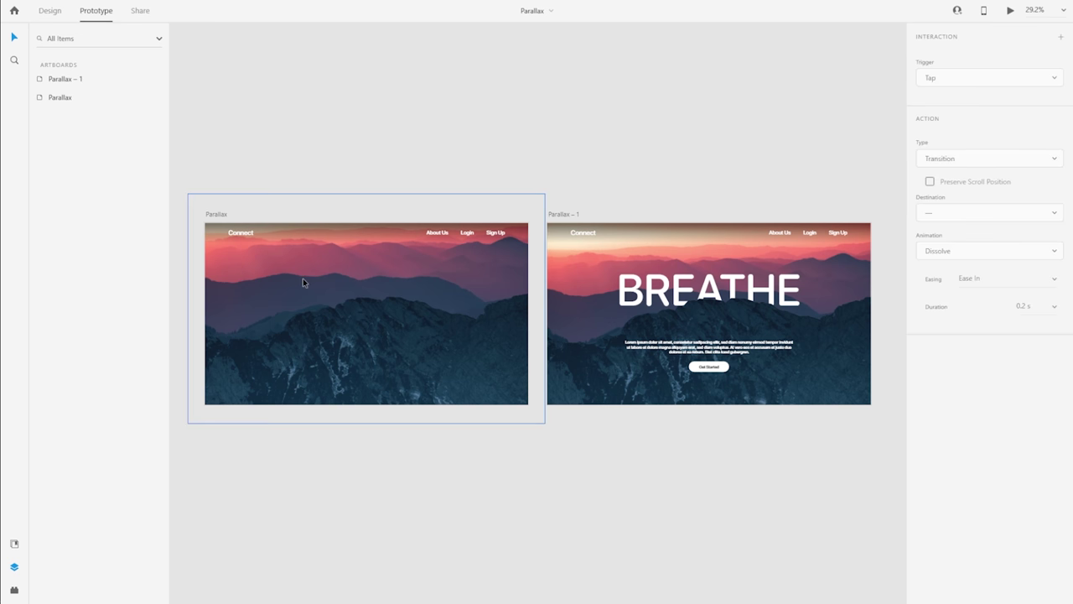
{"action": "left_click", "coordinate": [223, 213]}
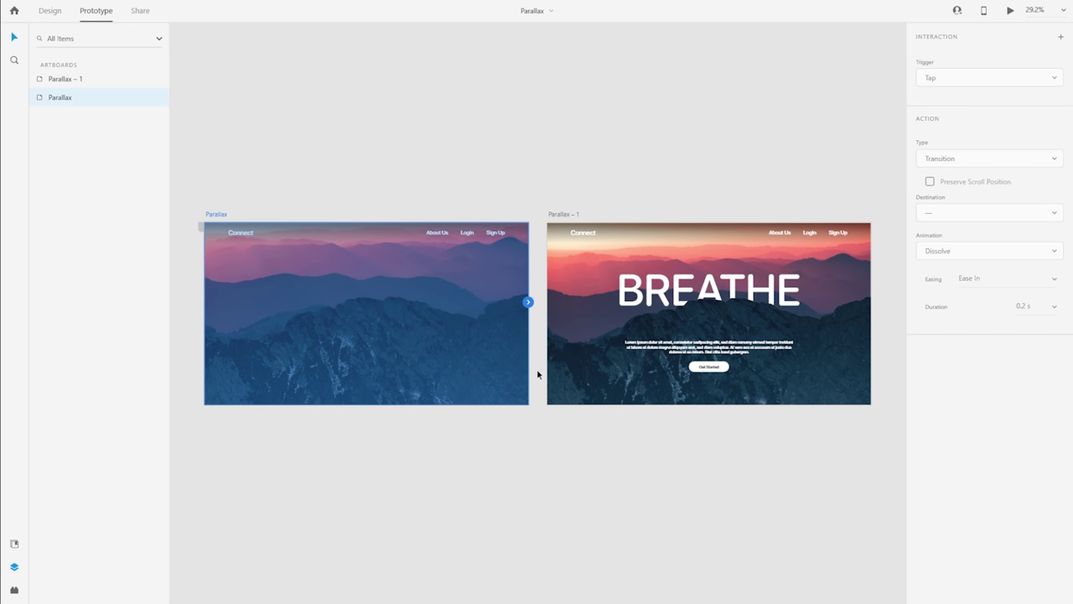
{"action": "left_click_drag", "start_coordinate": [529, 304], "coordinate": [735, 319]}
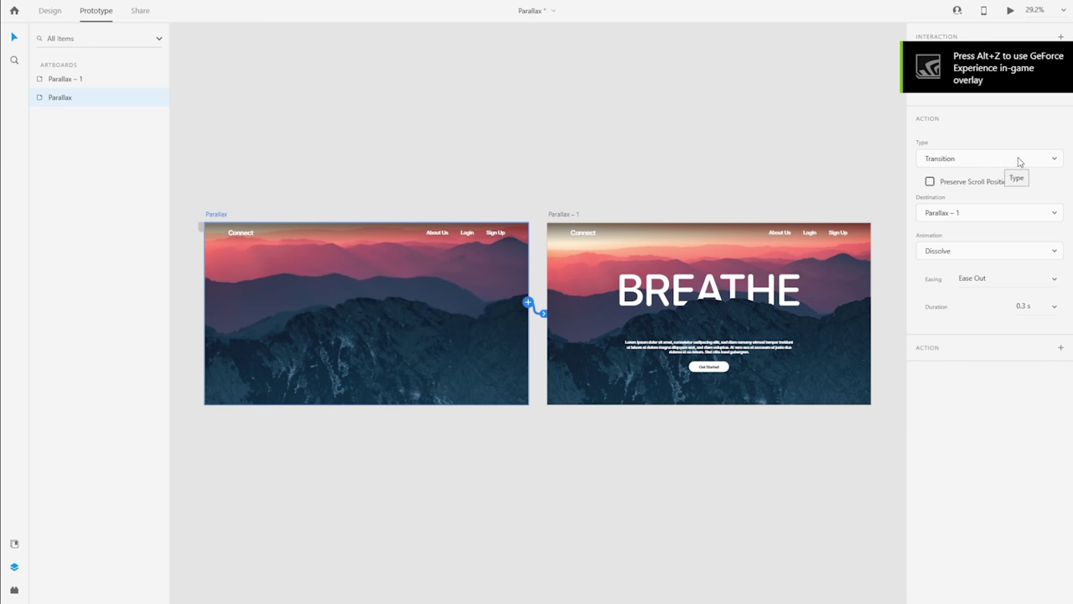
Give the link a Keys & Gamepad trigger with an assigned key and set its action type to Auto-Animate
{"action": "left_click", "coordinate": [977, 78]}
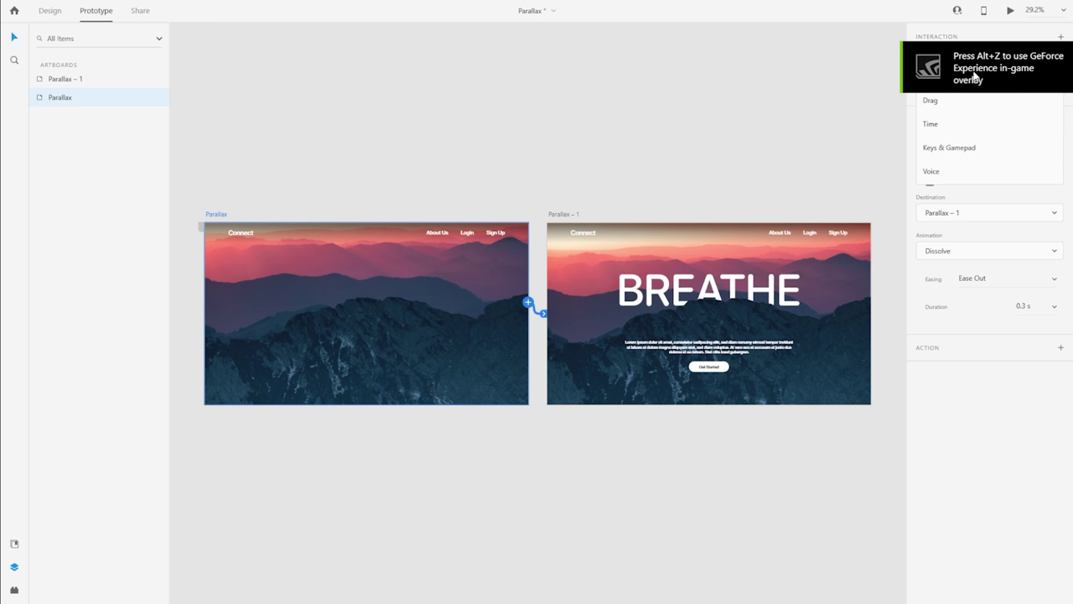
{"action": "left_click", "coordinate": [979, 148]}
{"action": "left_click", "coordinate": [973, 110]}
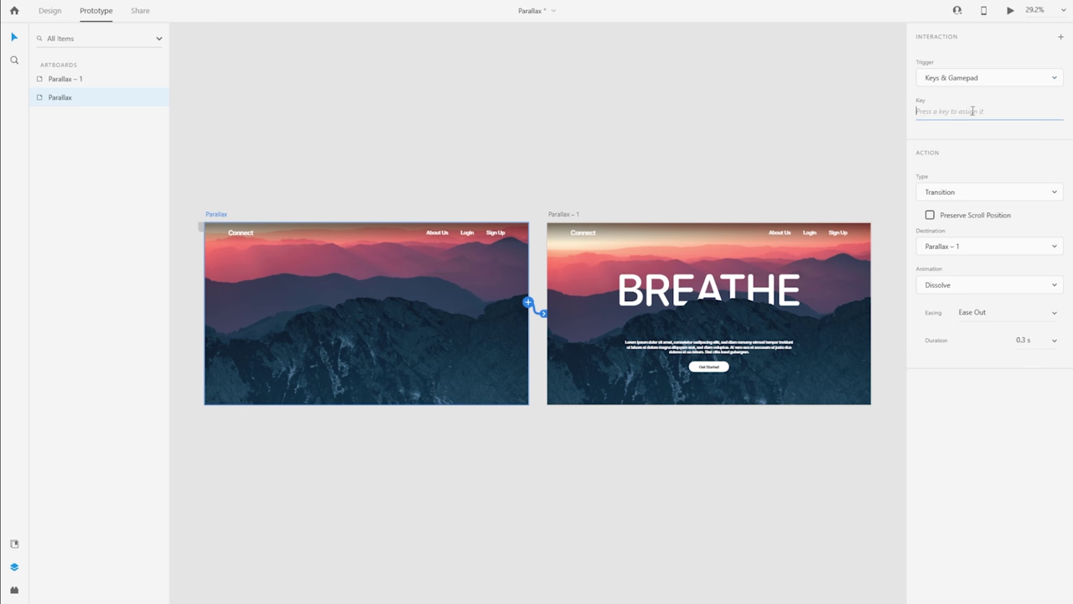
{"action": "key", "text": "1"}
{"action": "left_click", "coordinate": [941, 194]}
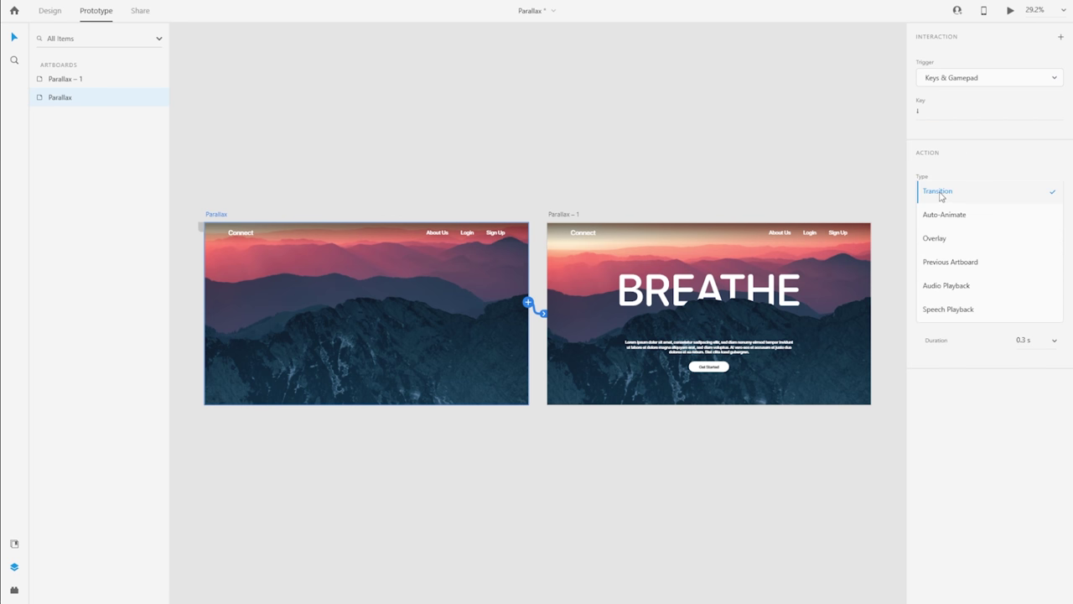
{"action": "left_click", "coordinate": [960, 217]}
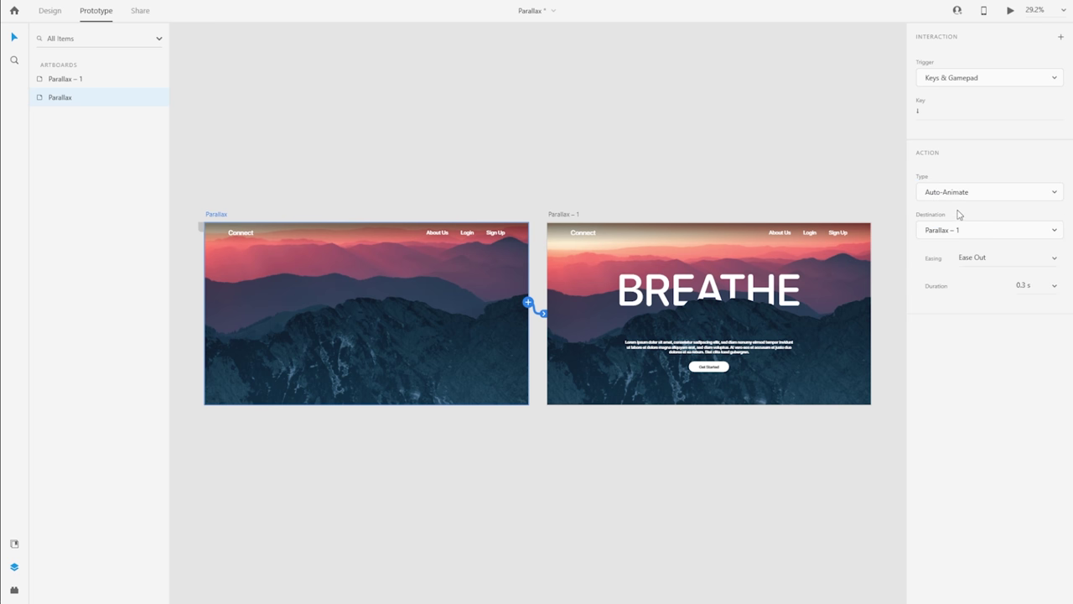
Set the link's easing to Ease In-Out and its duration to 2 s
{"action": "left_click", "coordinate": [1048, 259]}
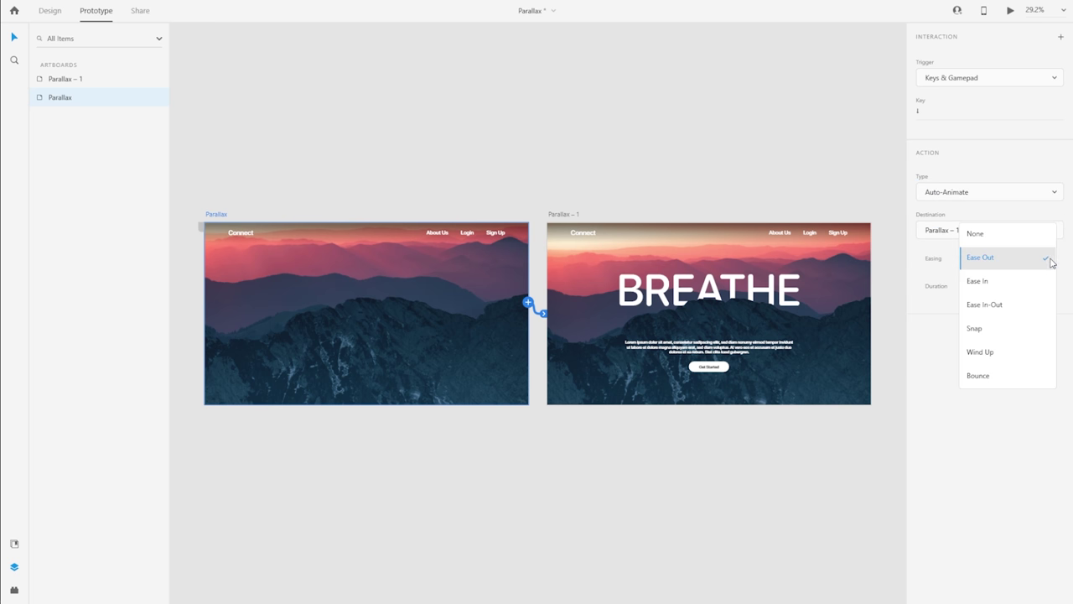
{"action": "left_click", "coordinate": [1013, 307]}
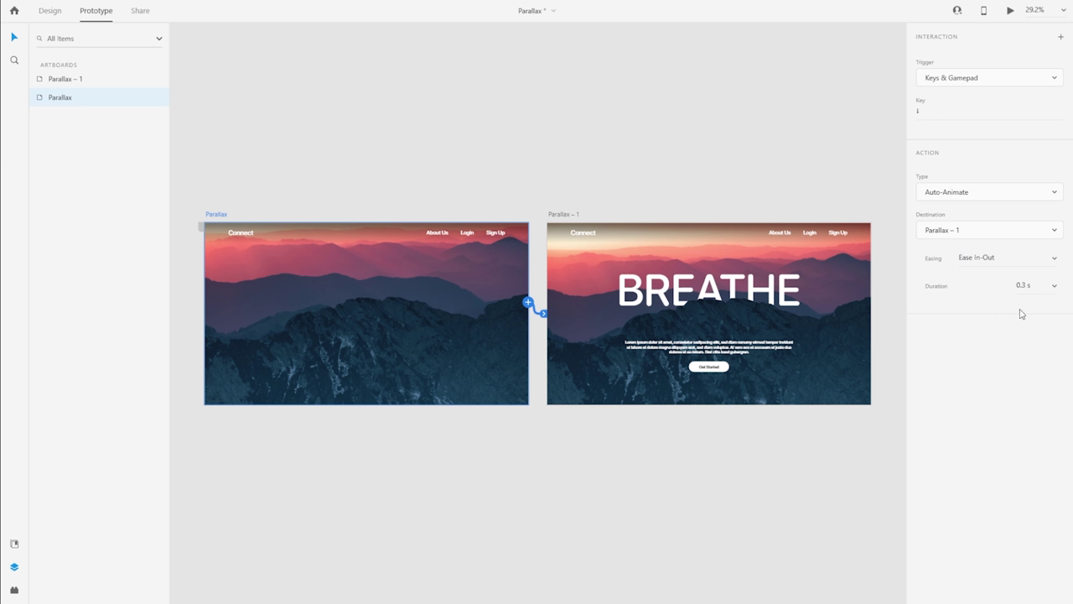
{"action": "left_click", "coordinate": [1035, 285]}
{"action": "type", "text": "2"}
{"action": "key", "text": "Return"}
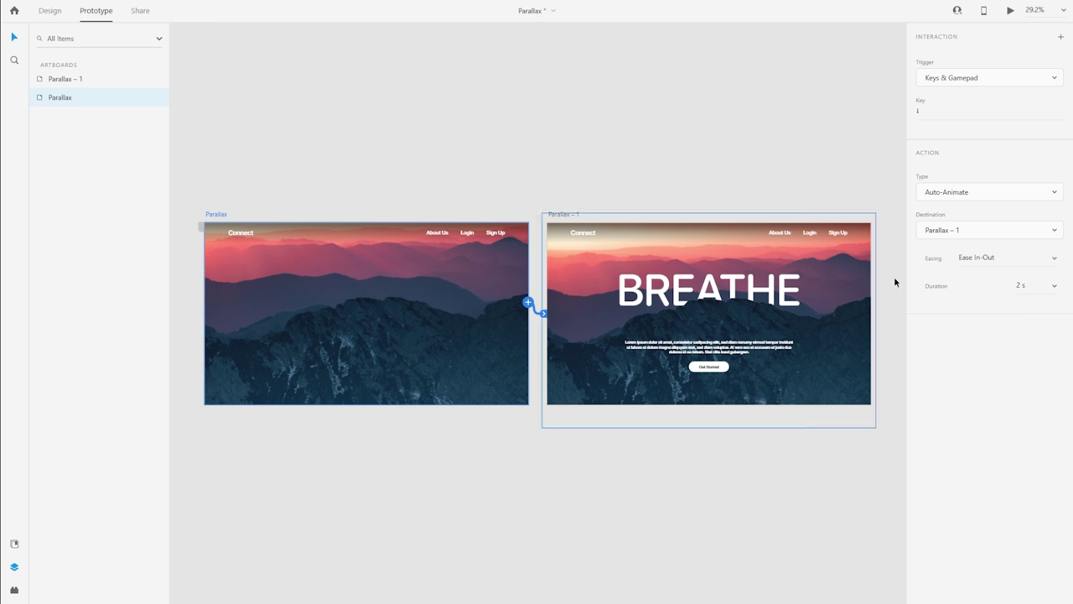
Link the Parallax – 1 artboard back to Parallax and assign a trigger key to this return interaction
{"action": "left_click", "coordinate": [567, 212]}
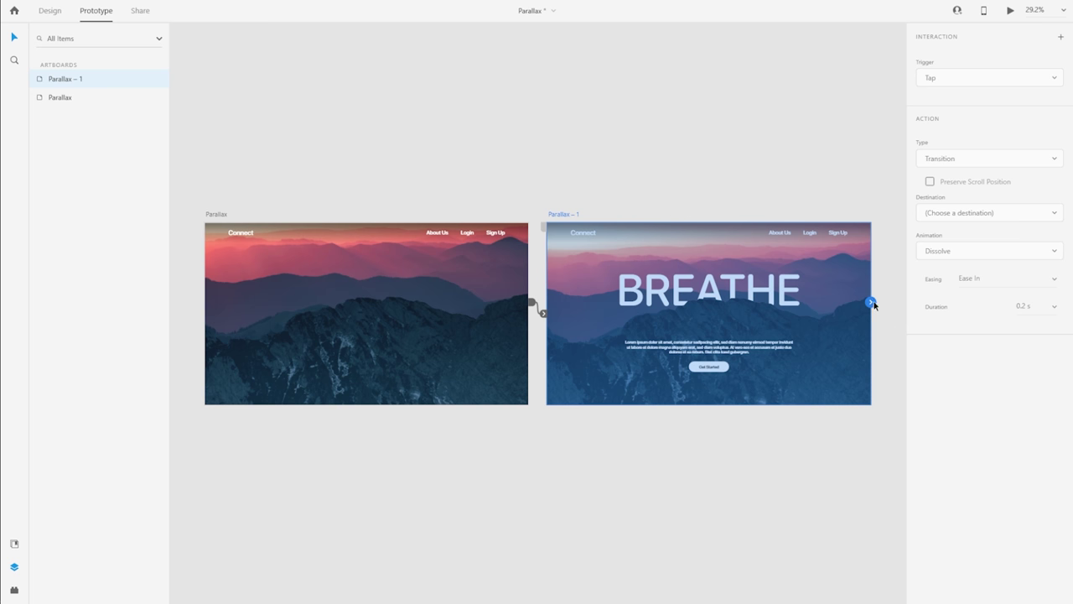
{"action": "left_click_drag", "start_coordinate": [870, 302], "coordinate": [437, 346]}
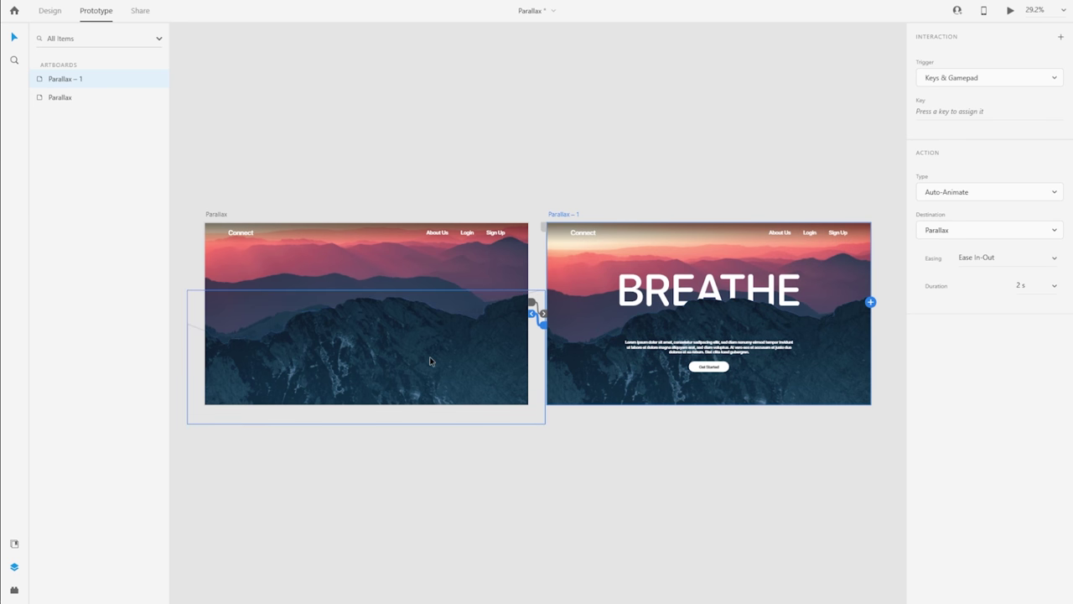
{"action": "left_click", "coordinate": [956, 114]}
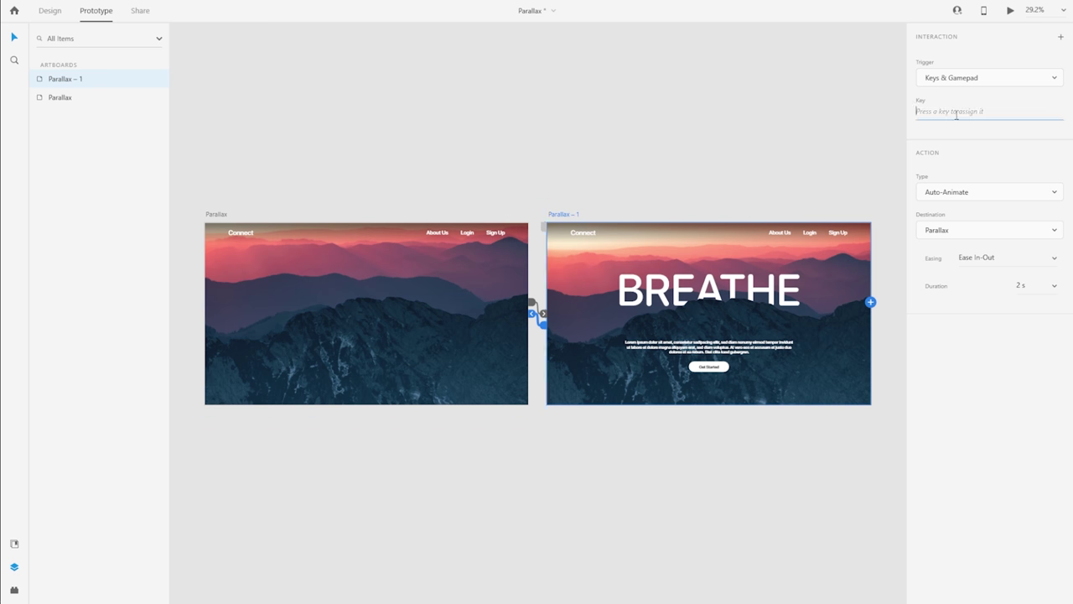
{"action": "key", "text": "1"}
{"action": "left_click", "coordinate": [534, 173]}
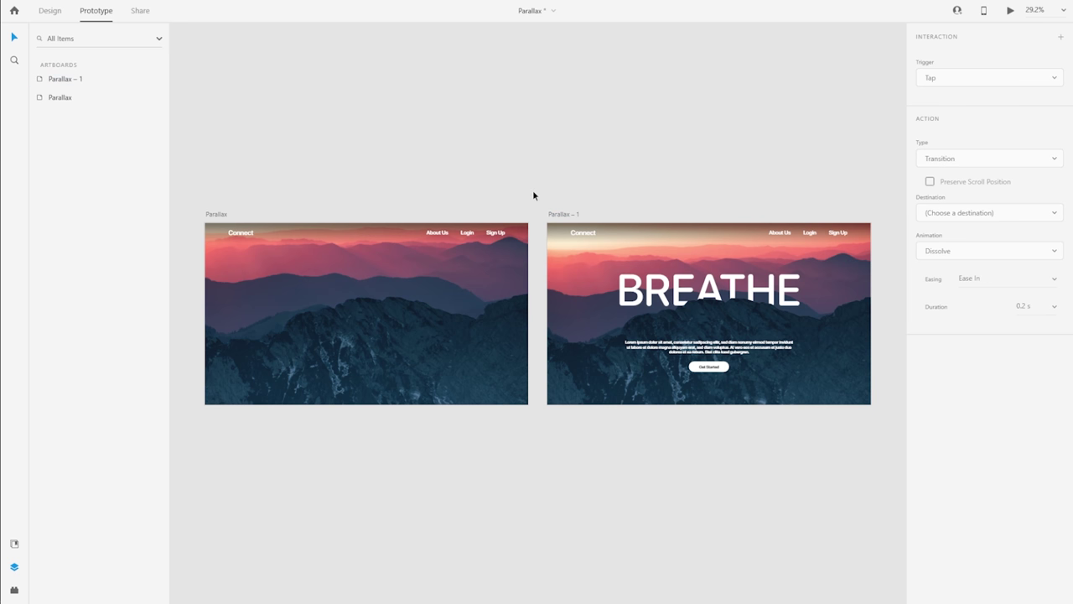
Make the Parallax artboard the starting screen of the flow and preview the saved prototype
{"action": "left_click", "coordinate": [210, 216]}
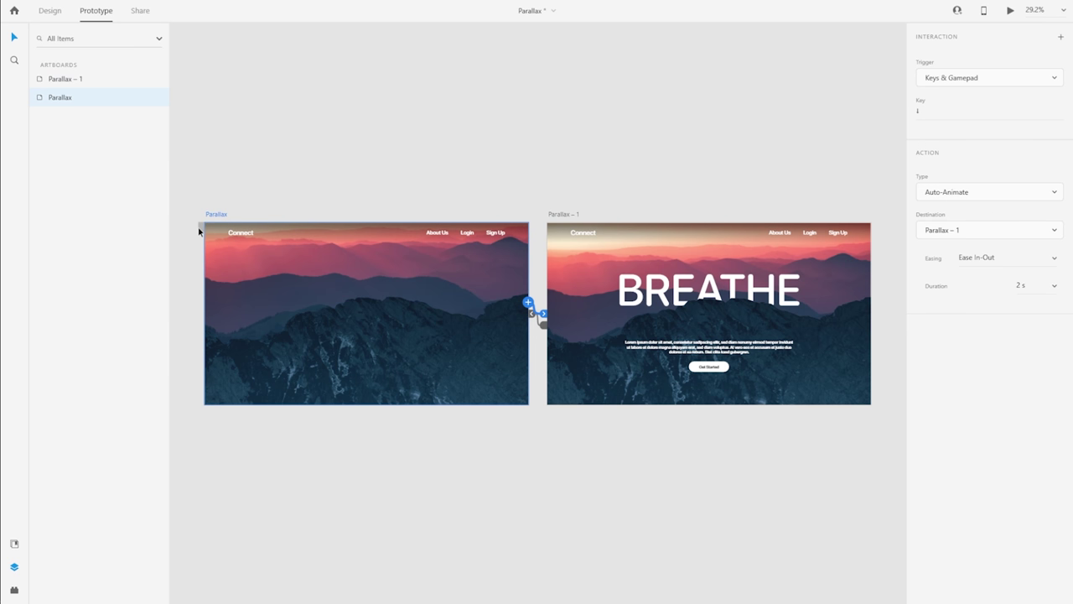
{"action": "left_click", "coordinate": [200, 228]}
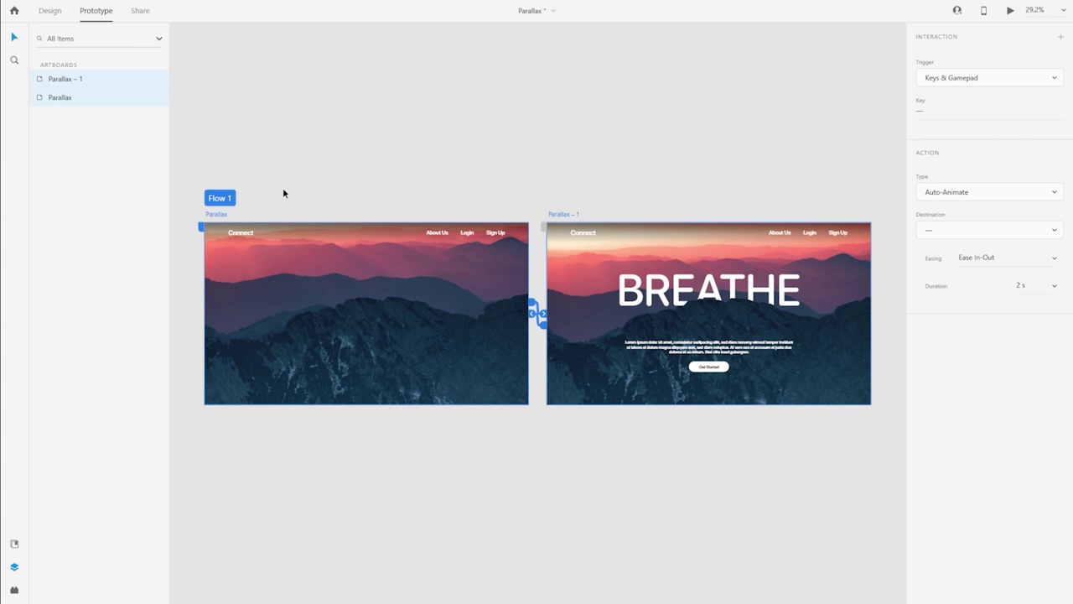
{"action": "key", "text": "ctrl+s"}
{"action": "left_click", "coordinate": [1010, 10]}
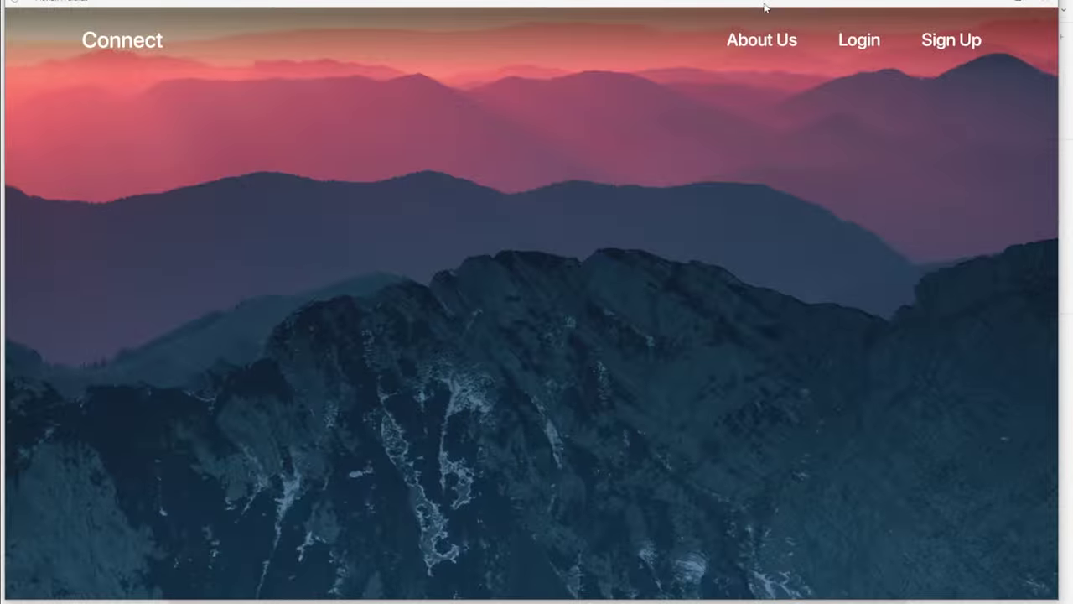